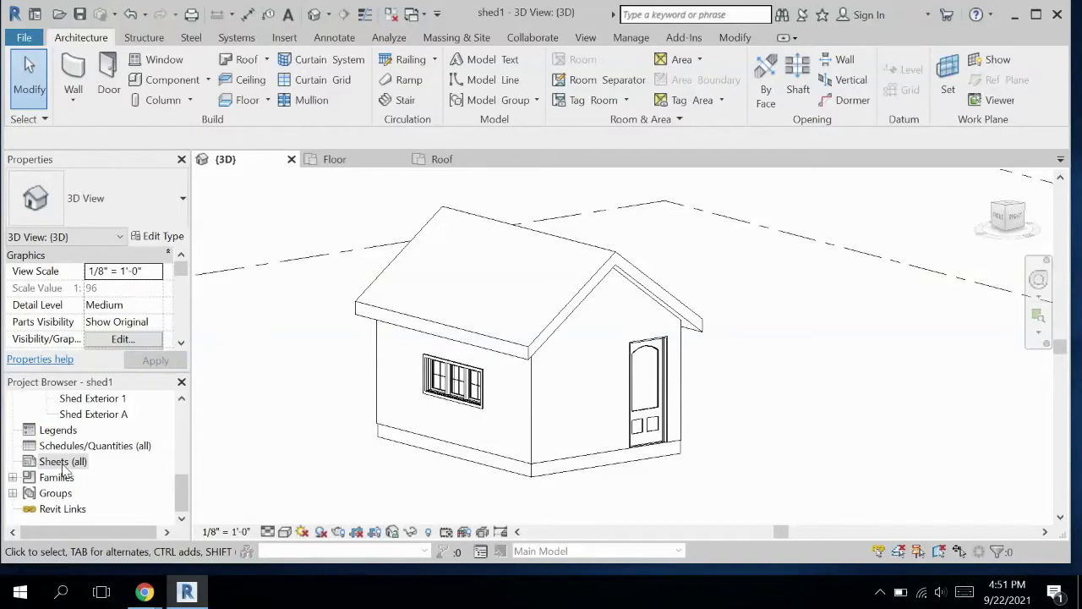
pyautogui.rightClick(68, 463)
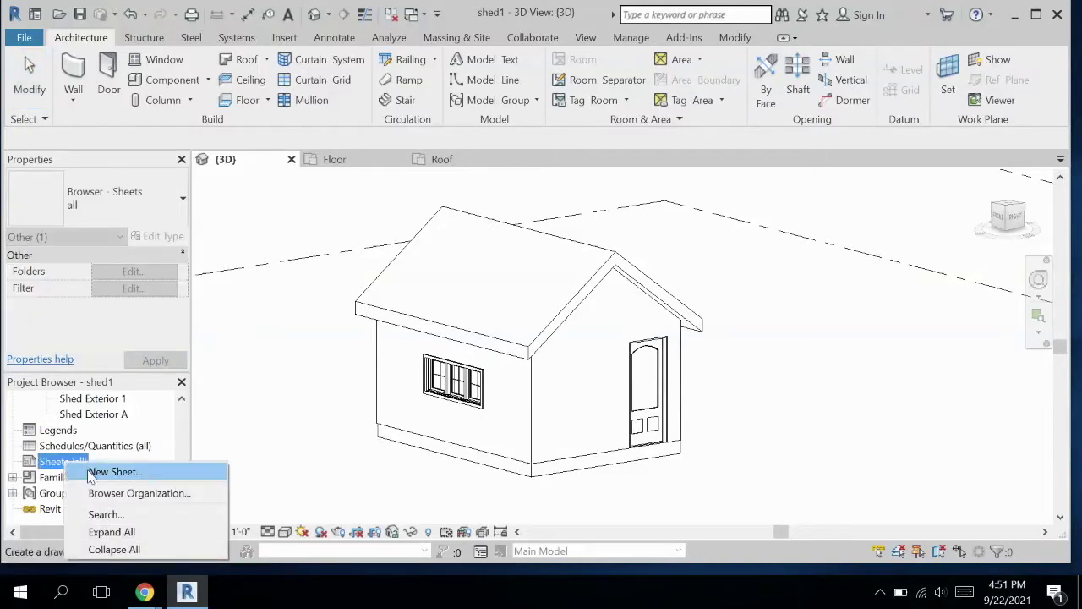
pyautogui.click(93, 479)
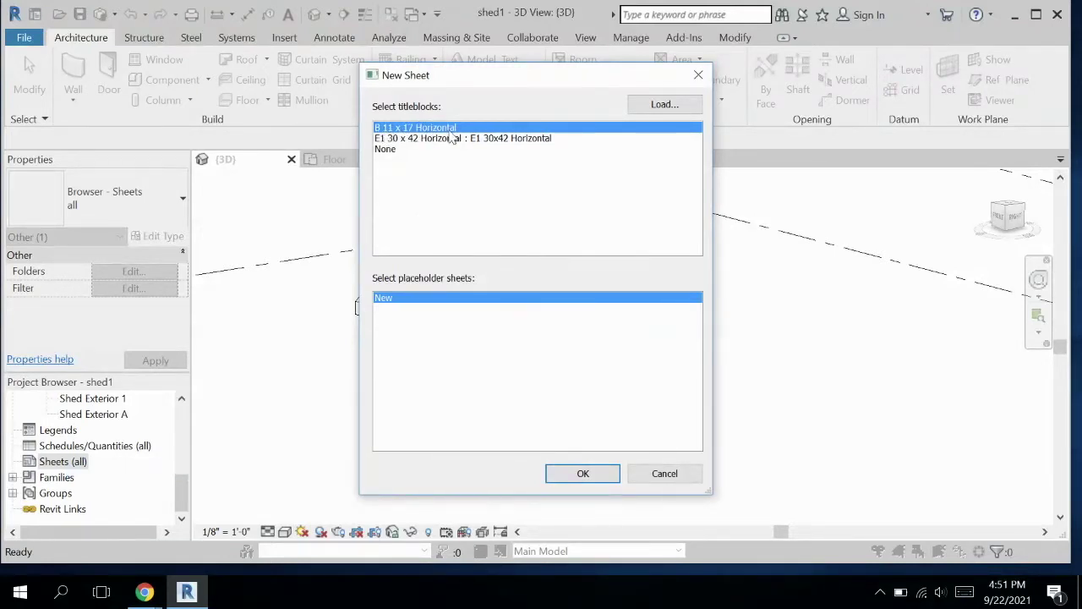
pyautogui.click(655, 105)
pyautogui.click(537, 123)
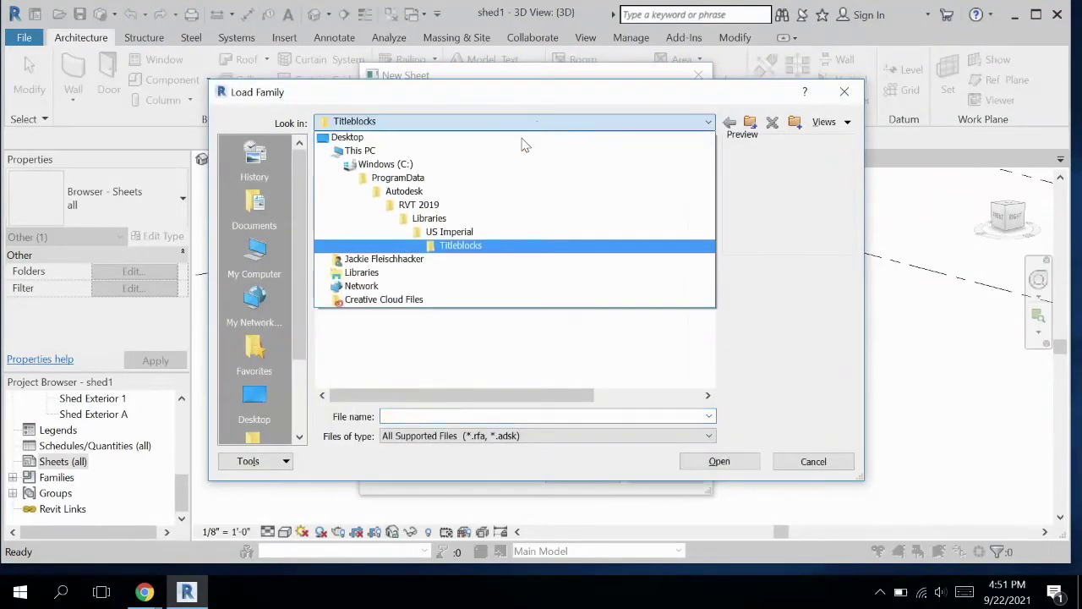
pyautogui.click(452, 233)
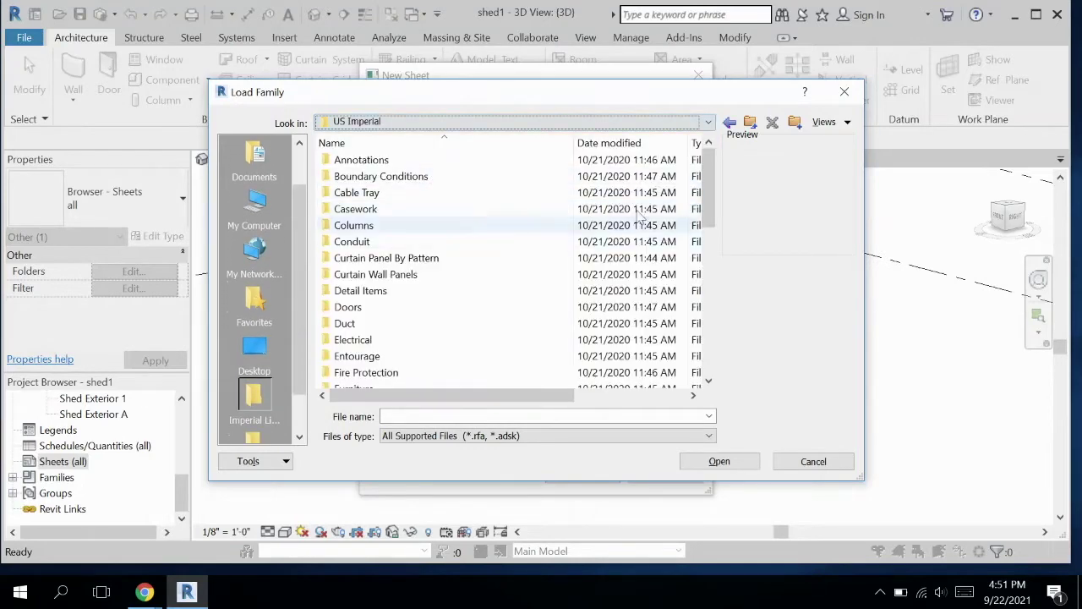
pyautogui.moveTo(701, 185)
pyautogui.mouseDown()
pyautogui.moveTo(714, 205)
pyautogui.moveTo(715, 281)
pyautogui.moveTo(677, 360)
pyautogui.mouseUp()
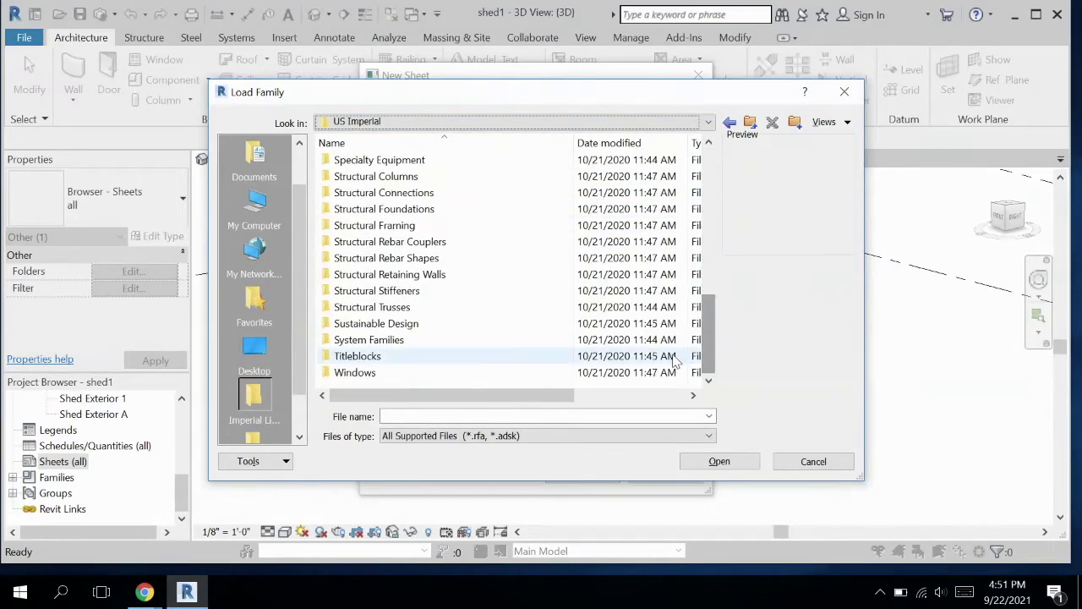
pyautogui.doubleClick(419, 359)
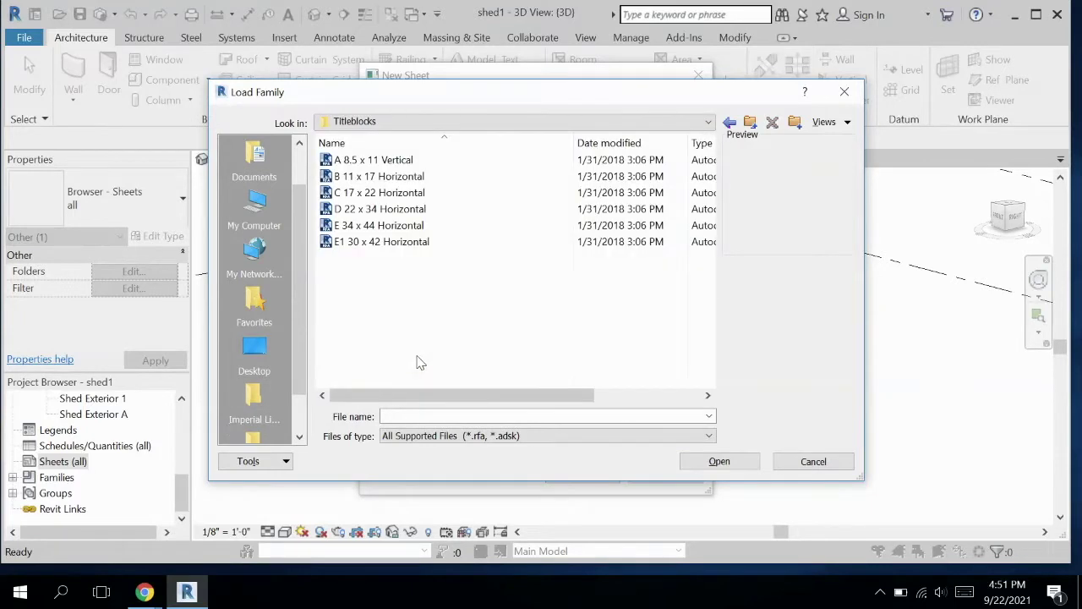
pyautogui.click(425, 180)
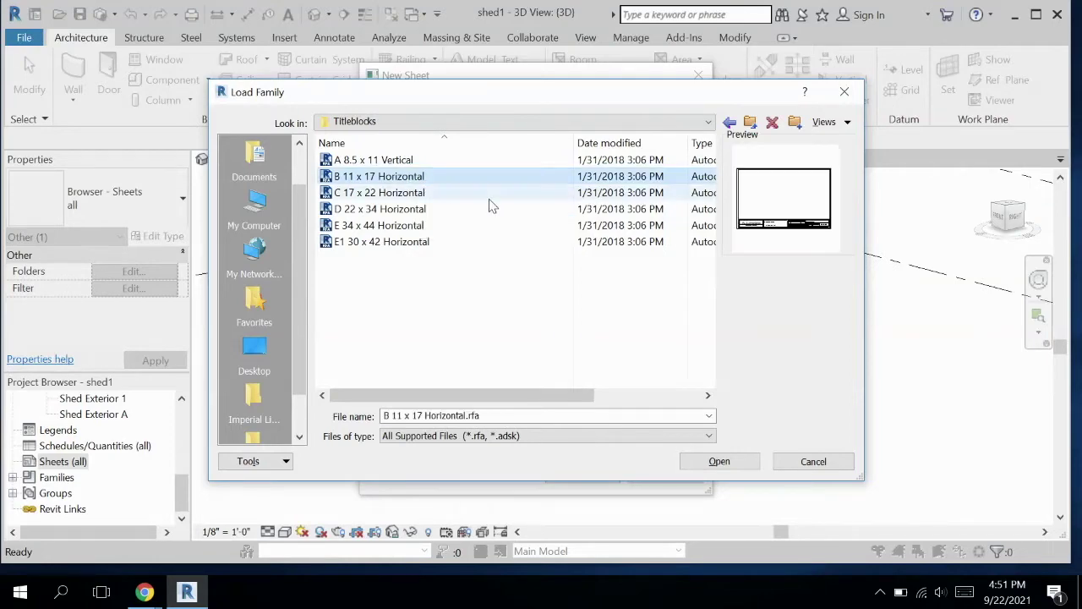
pyautogui.press('Return')
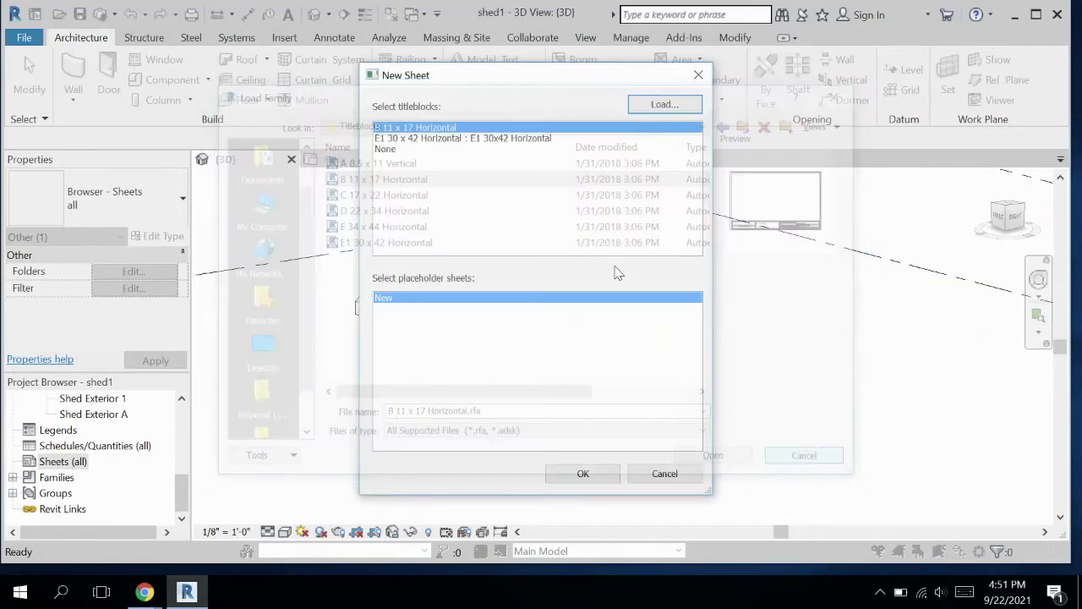
pyautogui.click(699, 80)
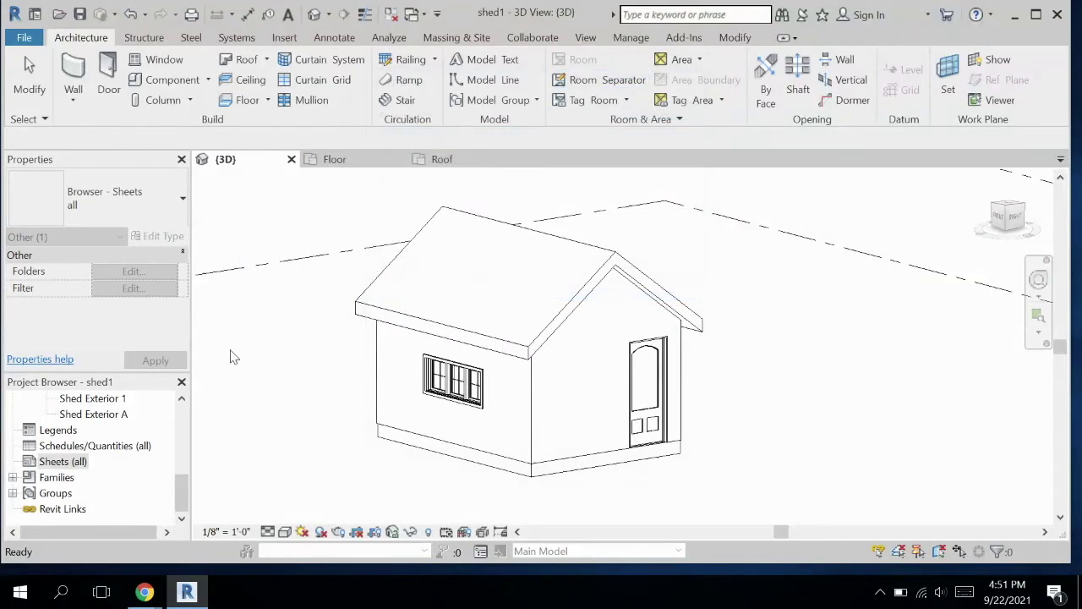
# Create a new sheet using the B 11 x 17 Horizontal title block
pyautogui.rightClick(56, 466)
pyautogui.click(84, 476)
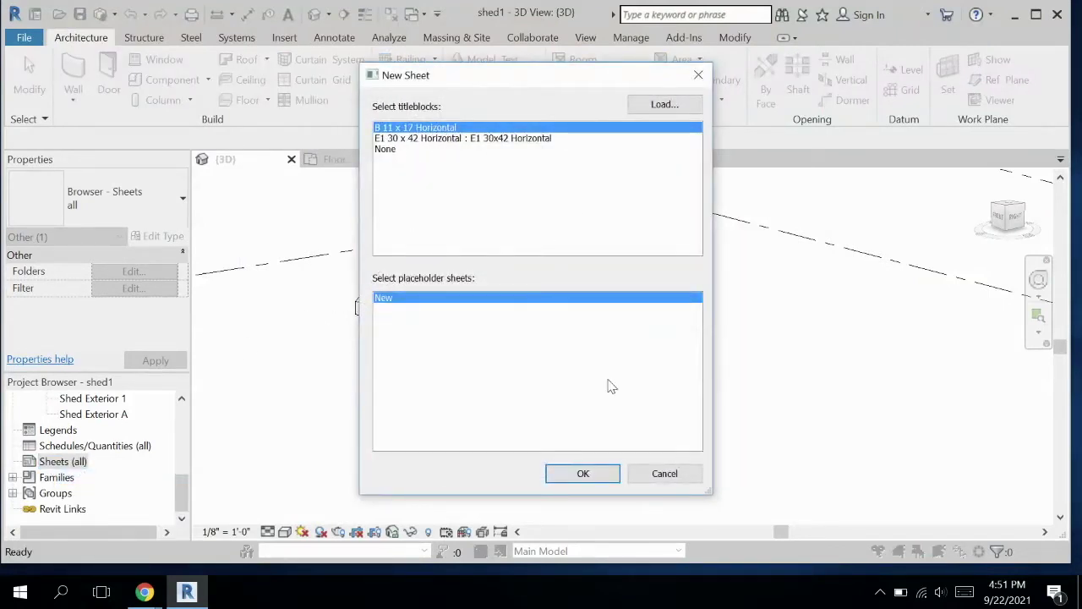
pyautogui.click(583, 474)
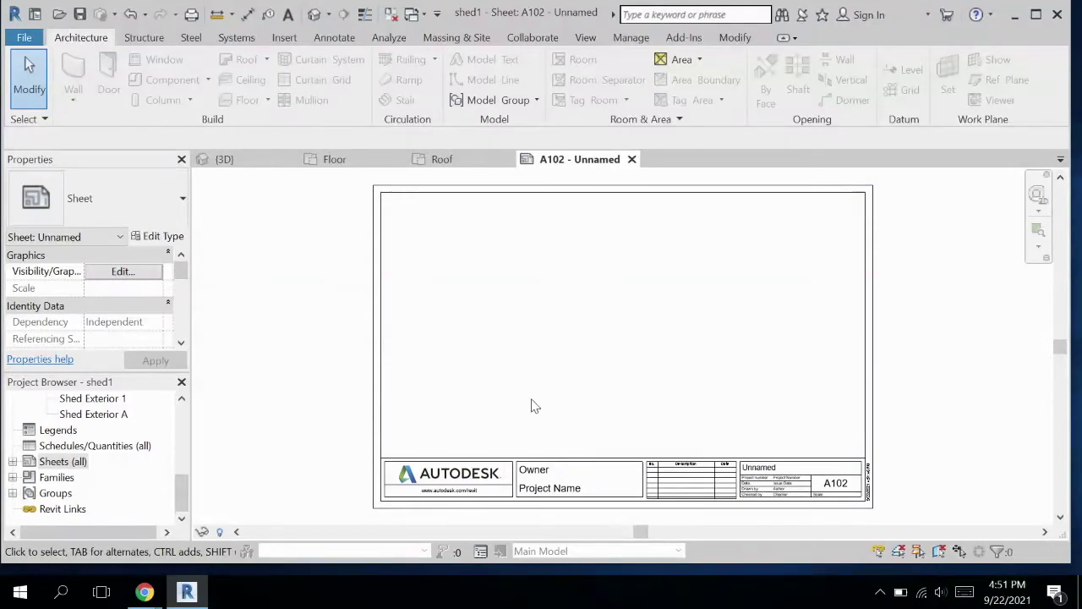
# Replace the Owner text in the sheet's title block with the owner's name
pyautogui.doubleClick(535, 471)
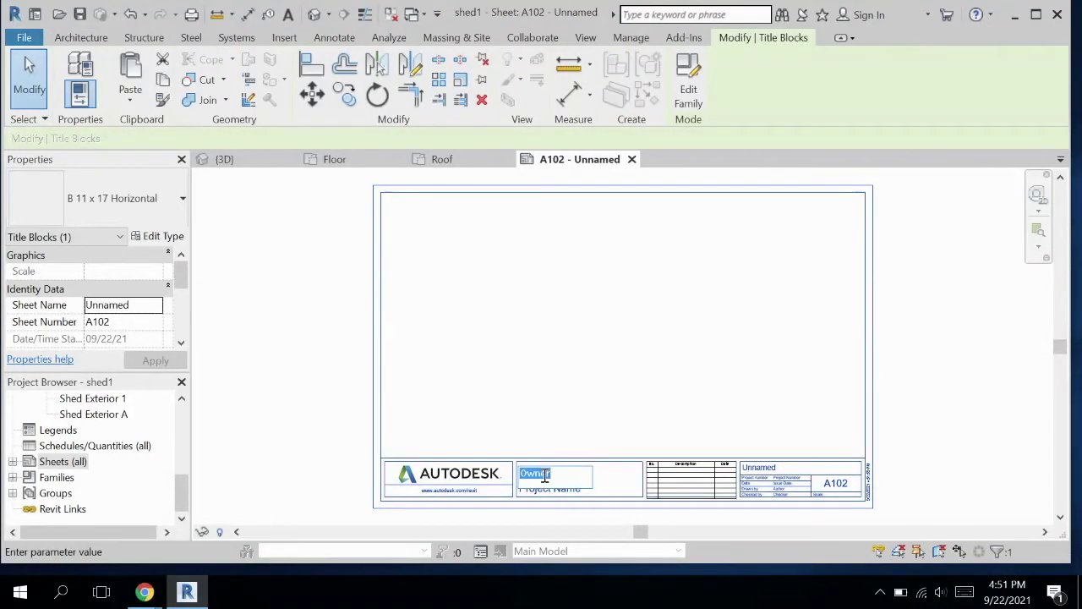
pyautogui.write('Mrs. Fly')
pyautogui.press('BackSpace')
pyautogui.press('BackSpace')
pyautogui.write('ly')
pyautogui.click(581, 356)
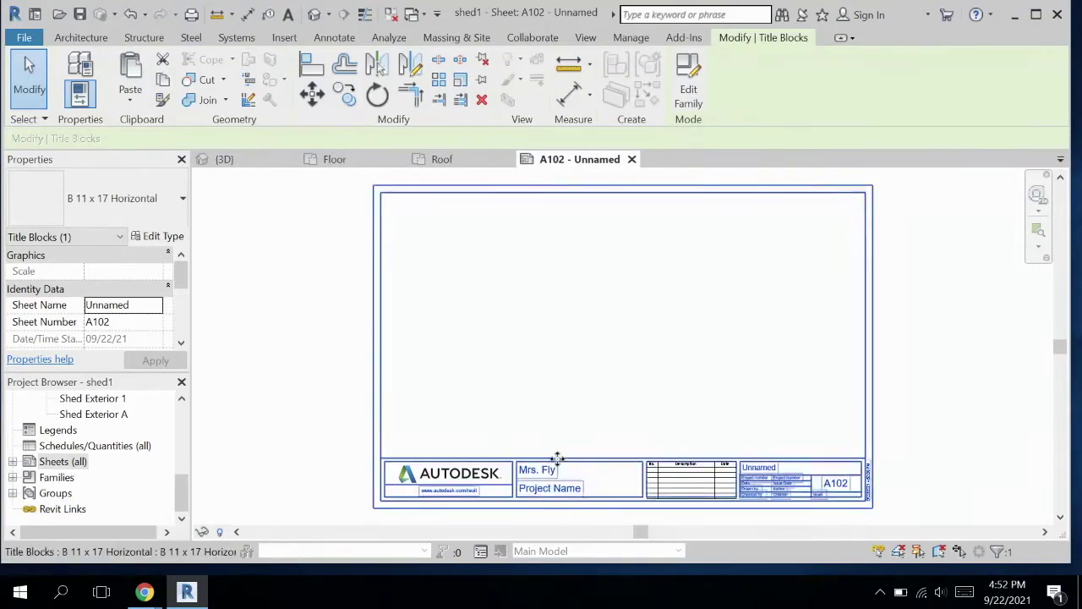
# Set the project name in the title block to Shed Project
pyautogui.click(560, 485)
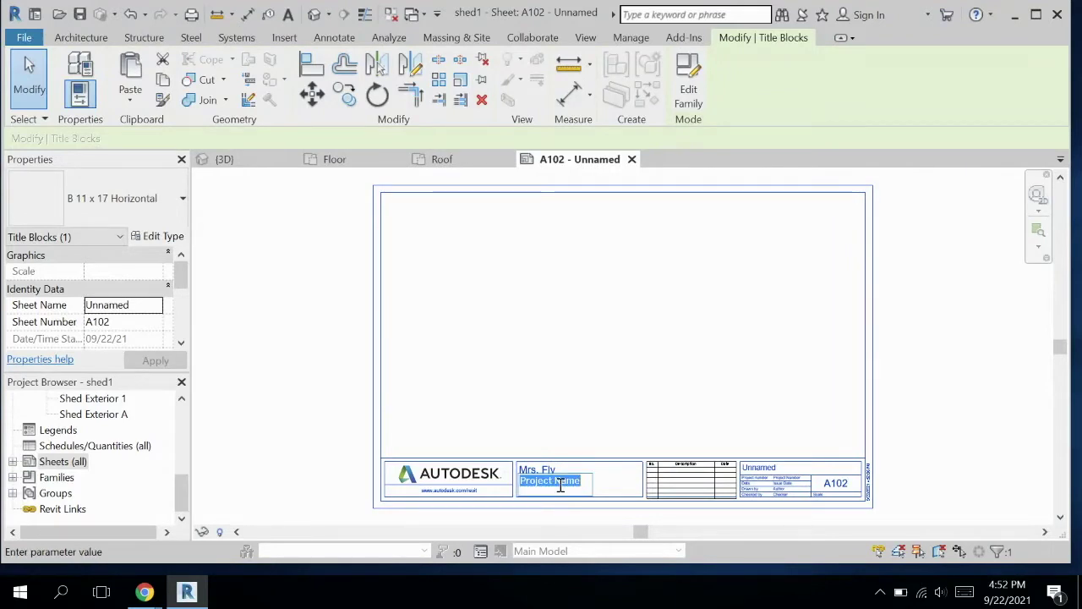
pyautogui.write('Shed Project')
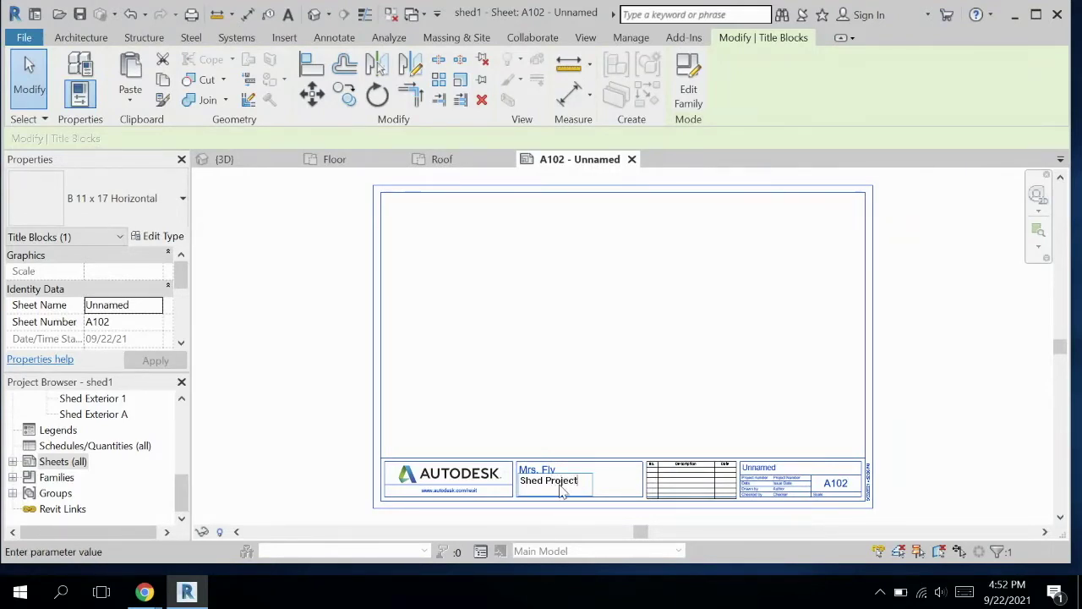
pyautogui.click(558, 420)
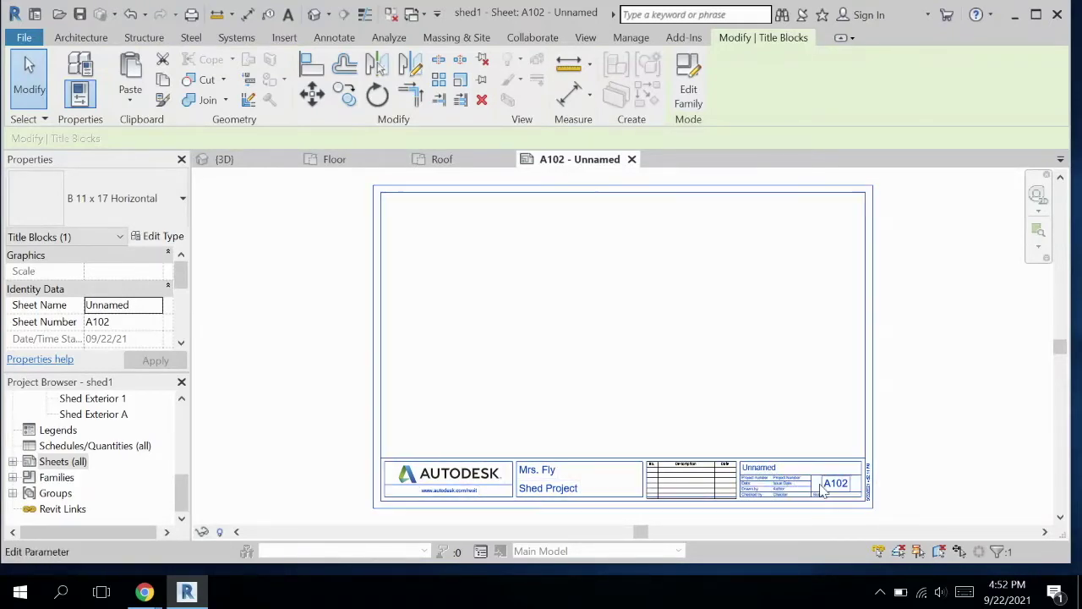
# Rename the A102 sheet as Elevations
pyautogui.click(772, 470)
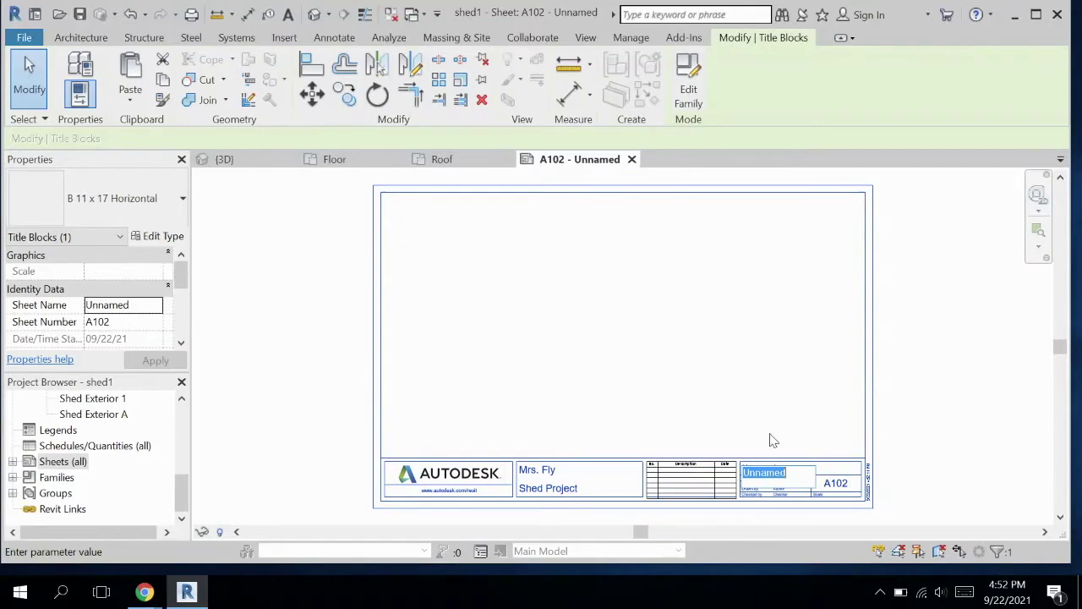
pyautogui.press('Escape')
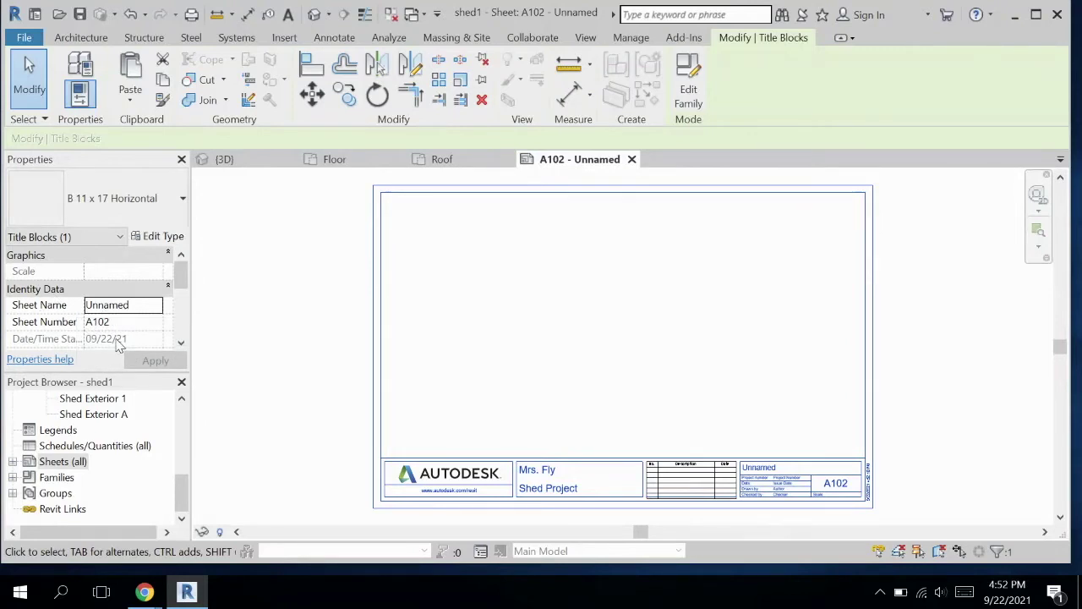
pyautogui.click(133, 305)
pyautogui.doubleClick(133, 305)
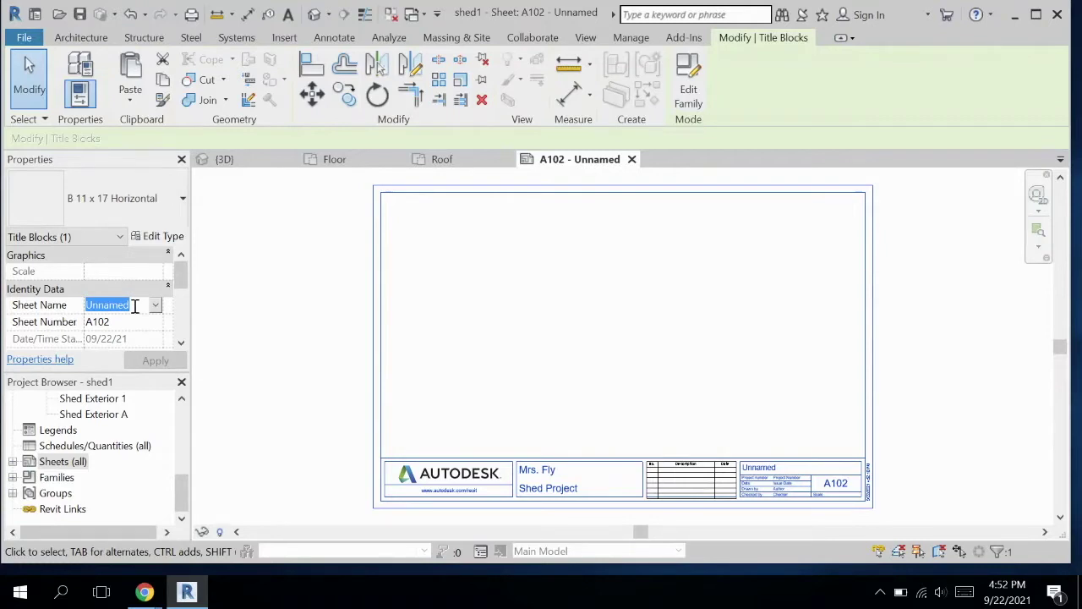
pyautogui.write('Elevation')
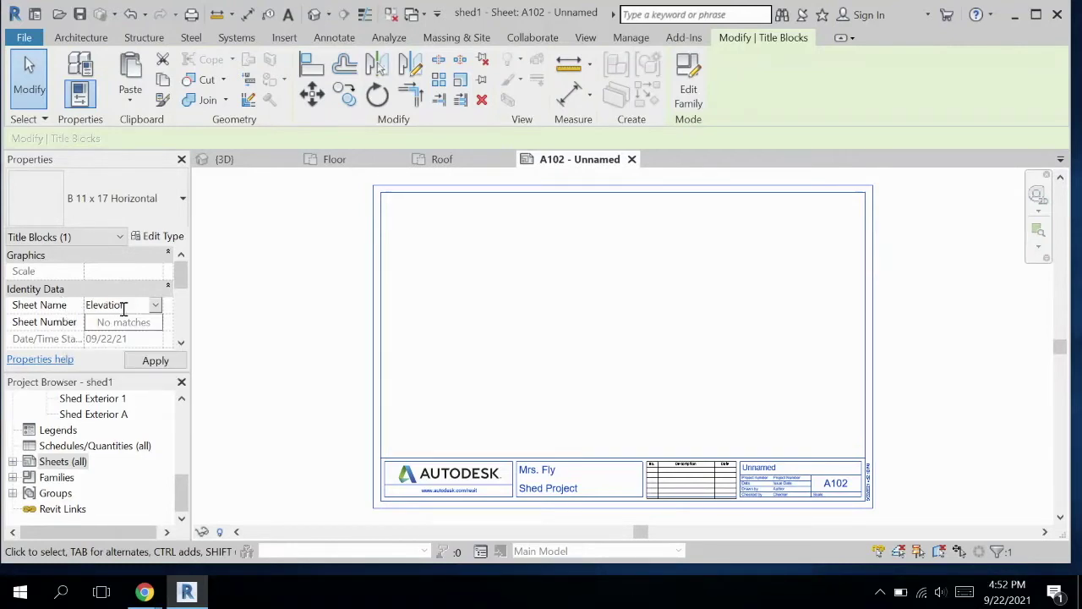
pyautogui.write('s')
pyautogui.press('Return')
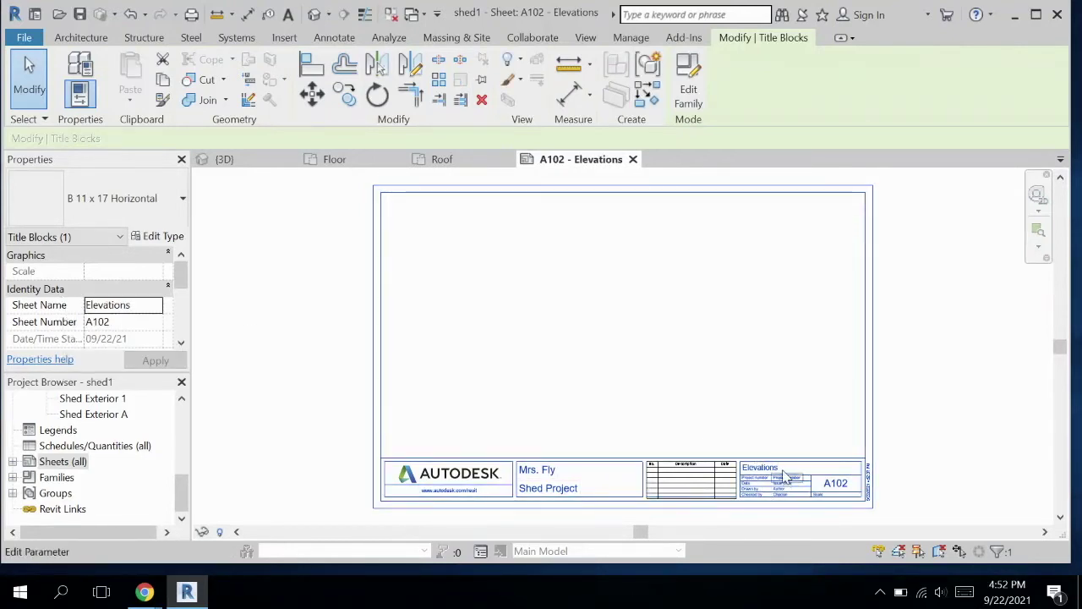
# Set the issue date in the title block to 9/22/2021
pyautogui.scroll(6, 782, 479)
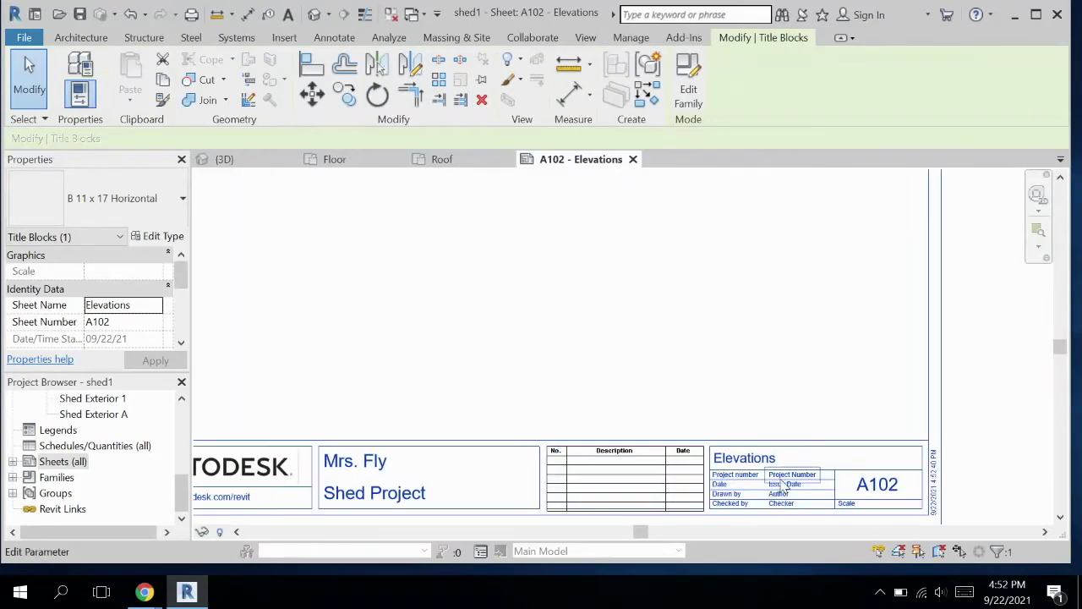
pyautogui.moveTo(749, 397); pyautogui.dragTo(638, 285, button='middle')
pyautogui.scroll(1, 609, 284)
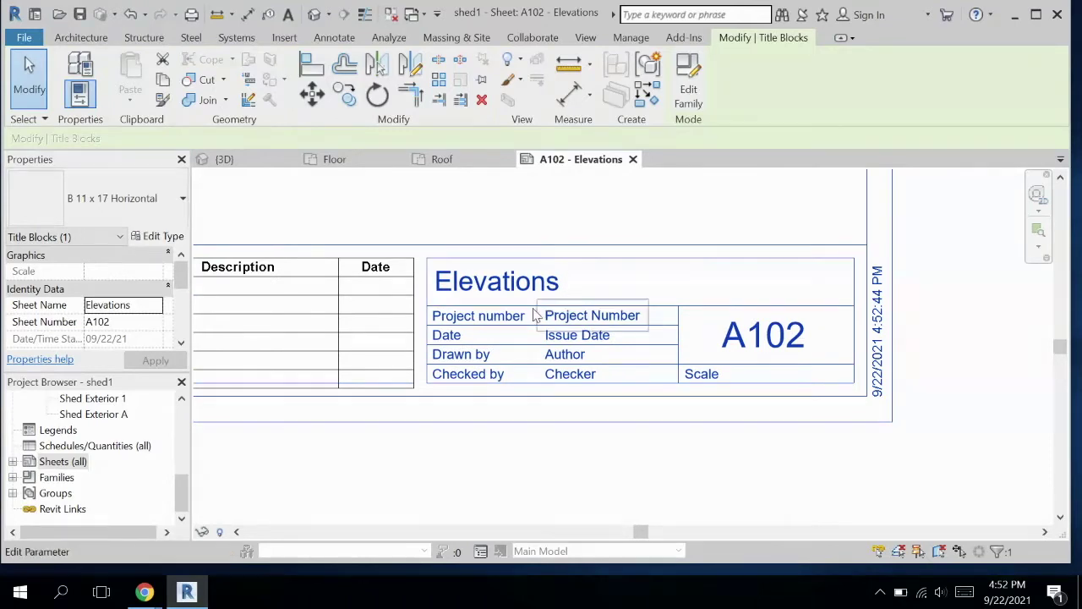
pyautogui.click(582, 337)
pyautogui.moveTo(596, 340); pyautogui.dragTo(513, 336)
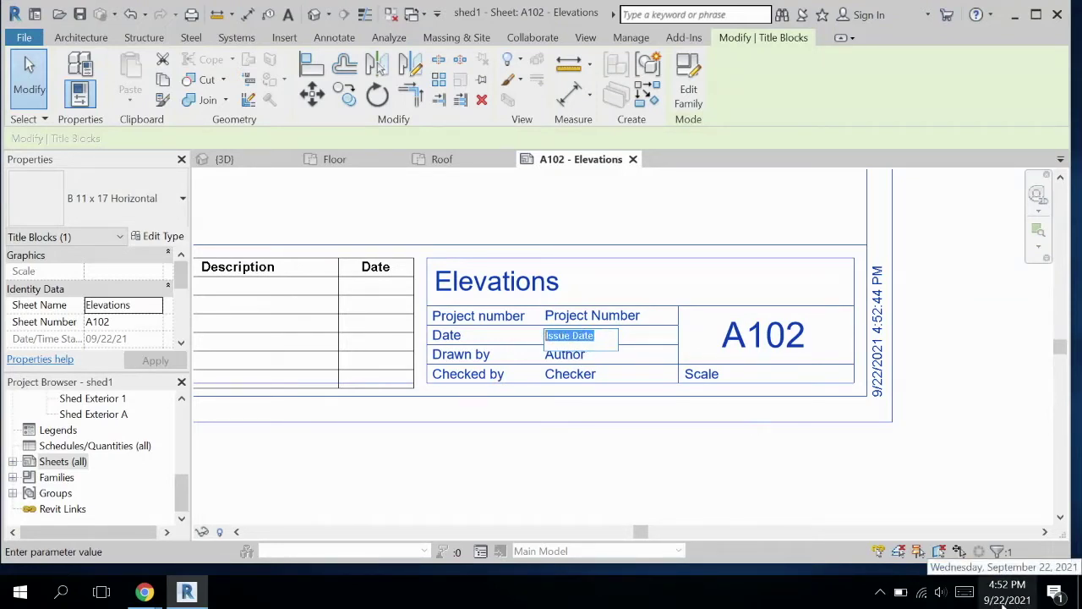
pyautogui.write('9/22/2021')
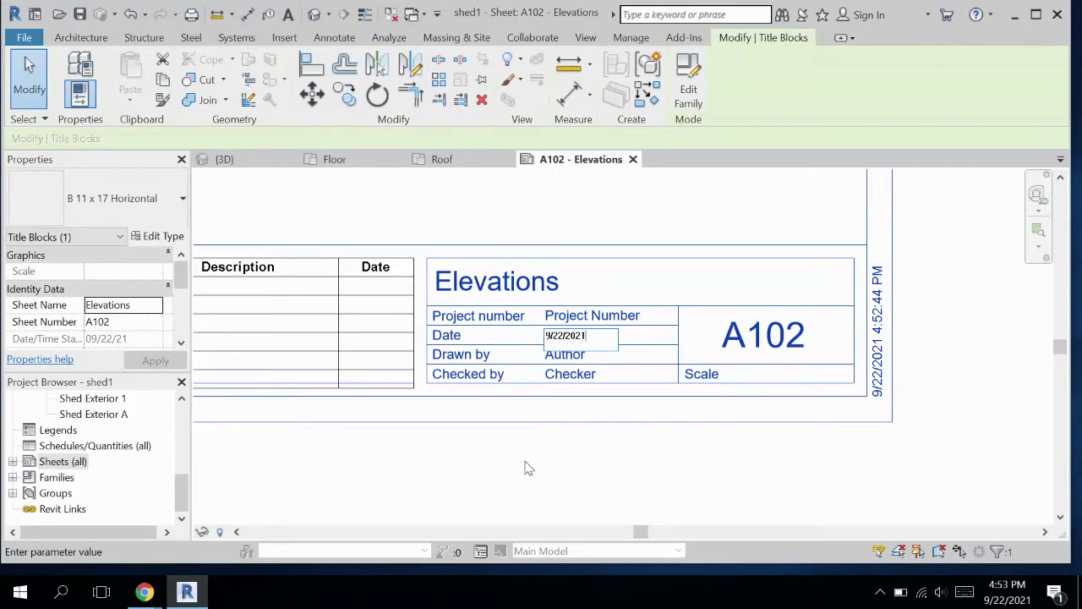
pyautogui.press('Return')
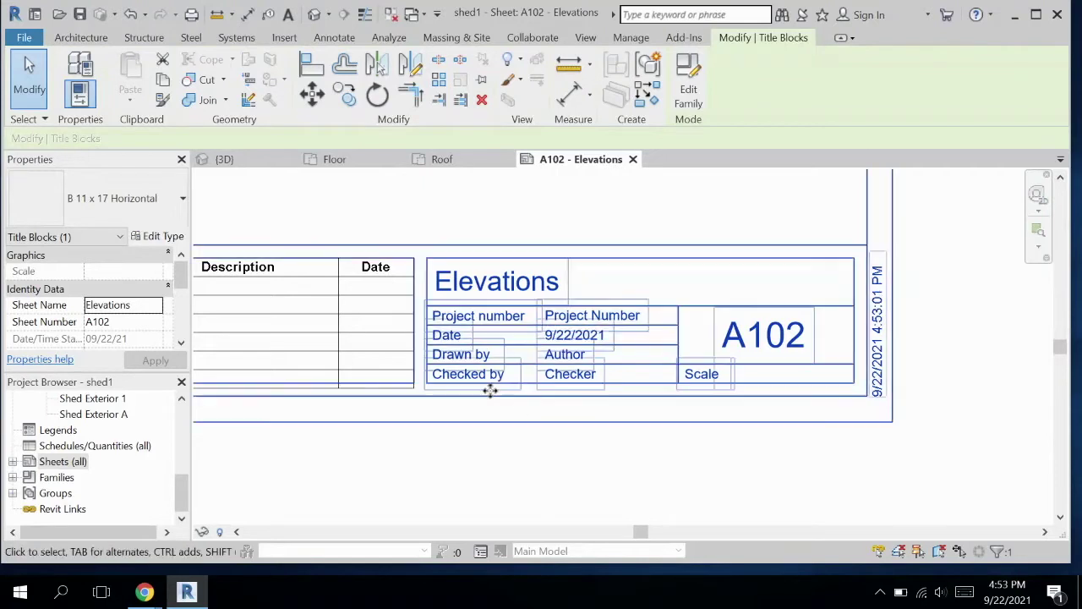
# Fill in the Drawn by entry of the title block with the author's name
pyautogui.click(567, 356)
pyautogui.moveTo(580, 356); pyautogui.dragTo(499, 360)
pyautogui.write('Mrs Fly')
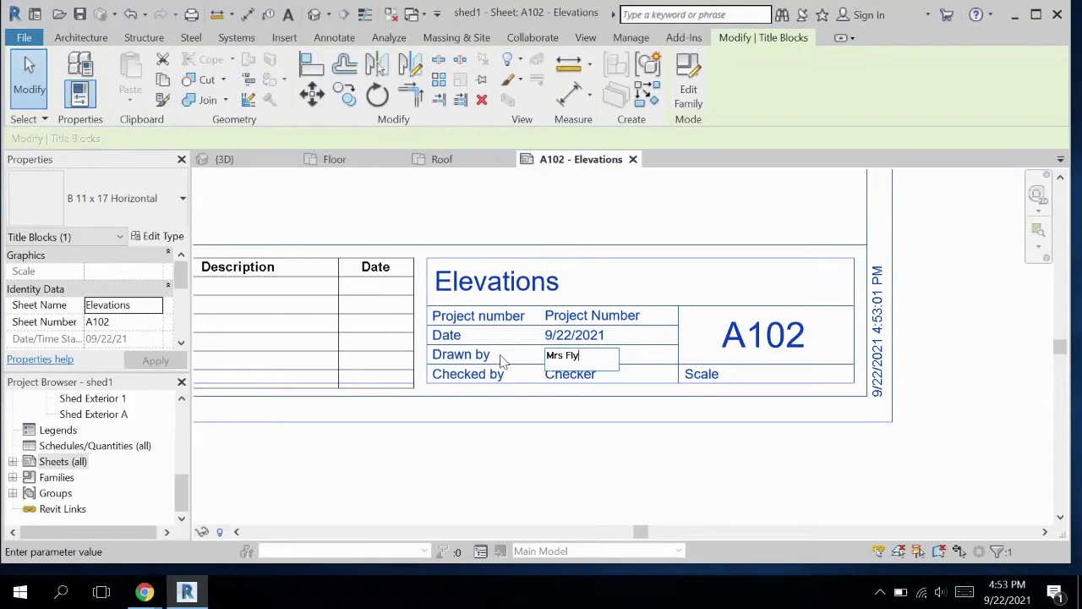
pyautogui.click(577, 473)
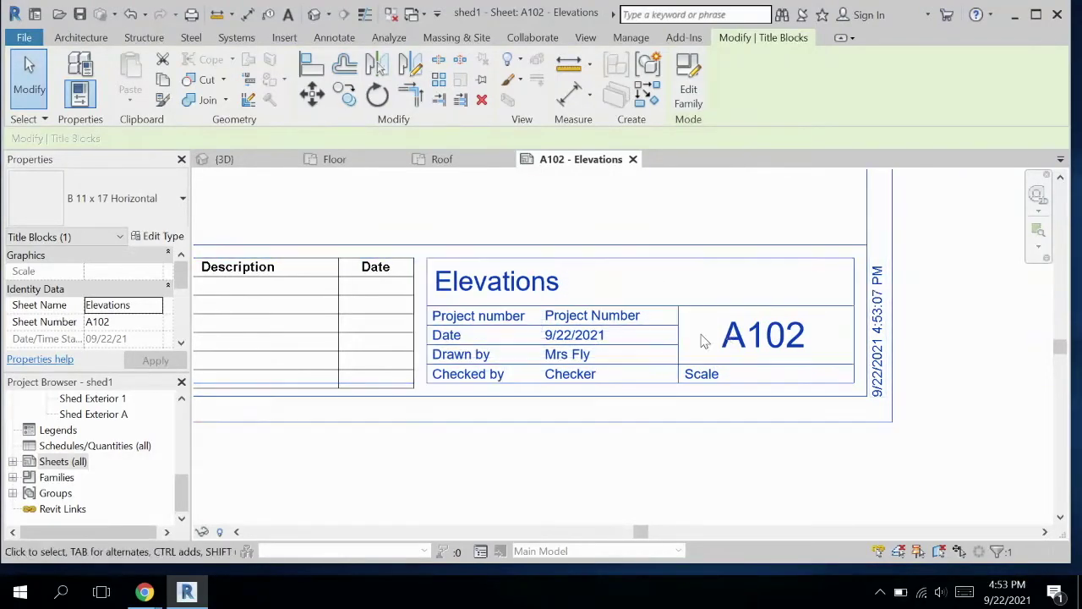
# Bring the whole sheet into view and enlarge the Project Browser to show the building elevations
pyautogui.scroll(-3, 489, 311)
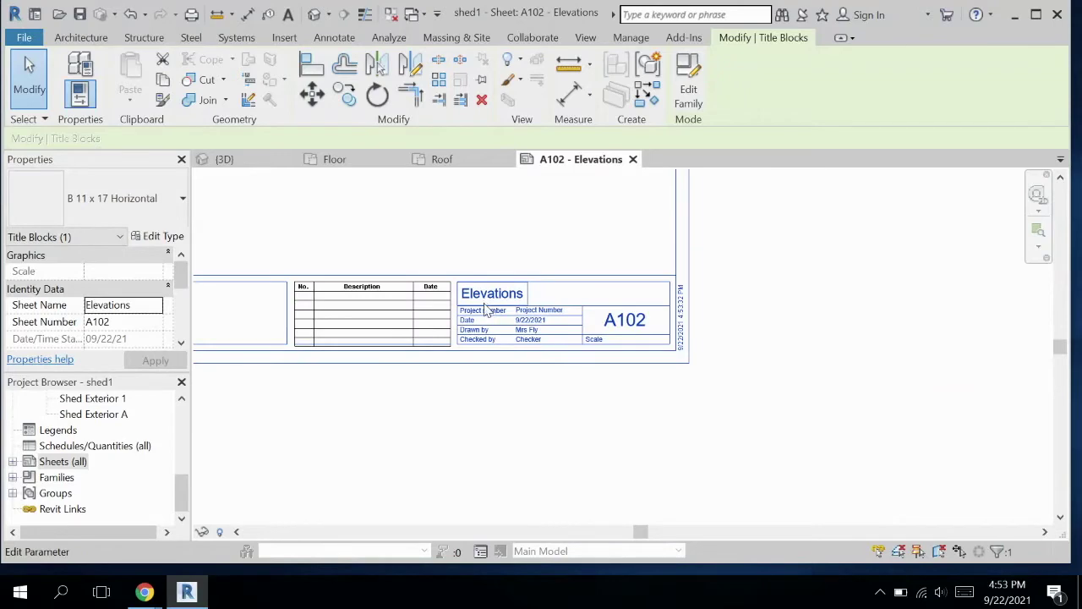
pyautogui.moveTo(415, 259); pyautogui.dragTo(788, 444, button='middle')
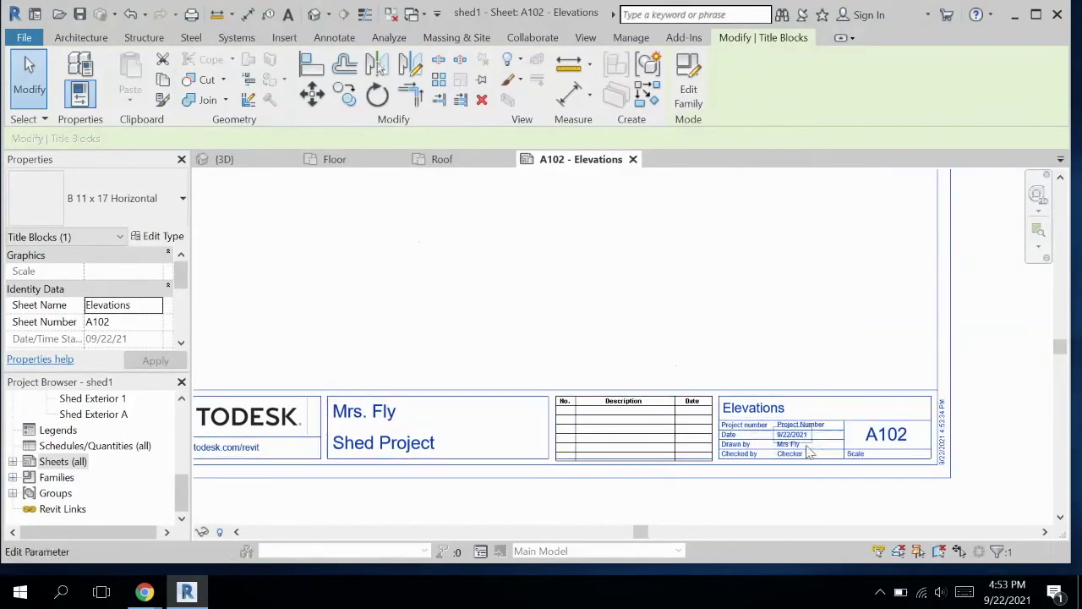
pyautogui.scroll(-3, 361, 307)
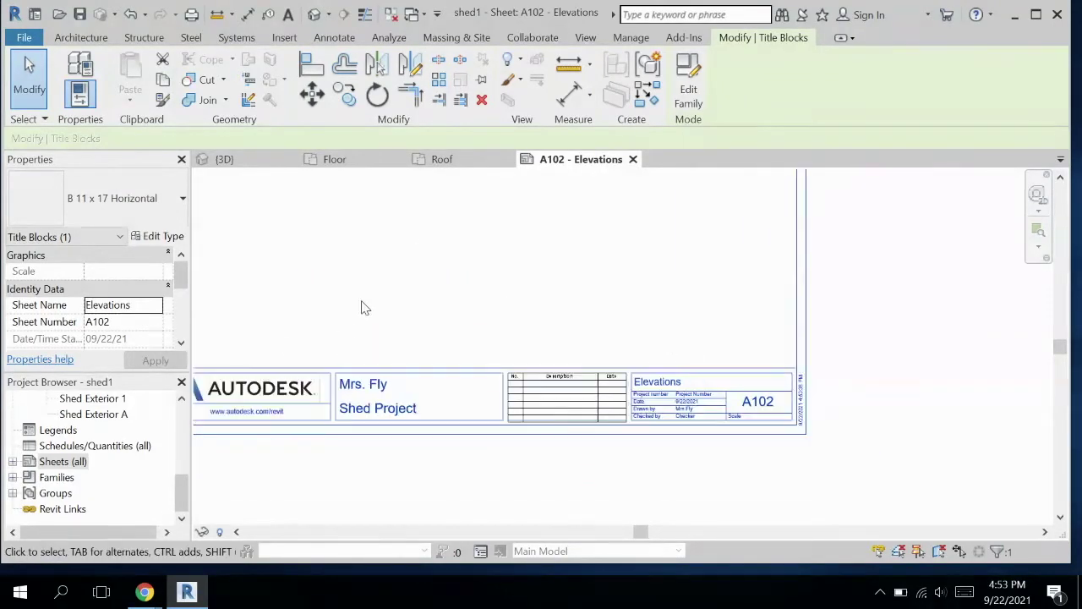
pyautogui.moveTo(375, 290); pyautogui.dragTo(444, 394, button='middle')
pyautogui.scroll(-1, 445, 367)
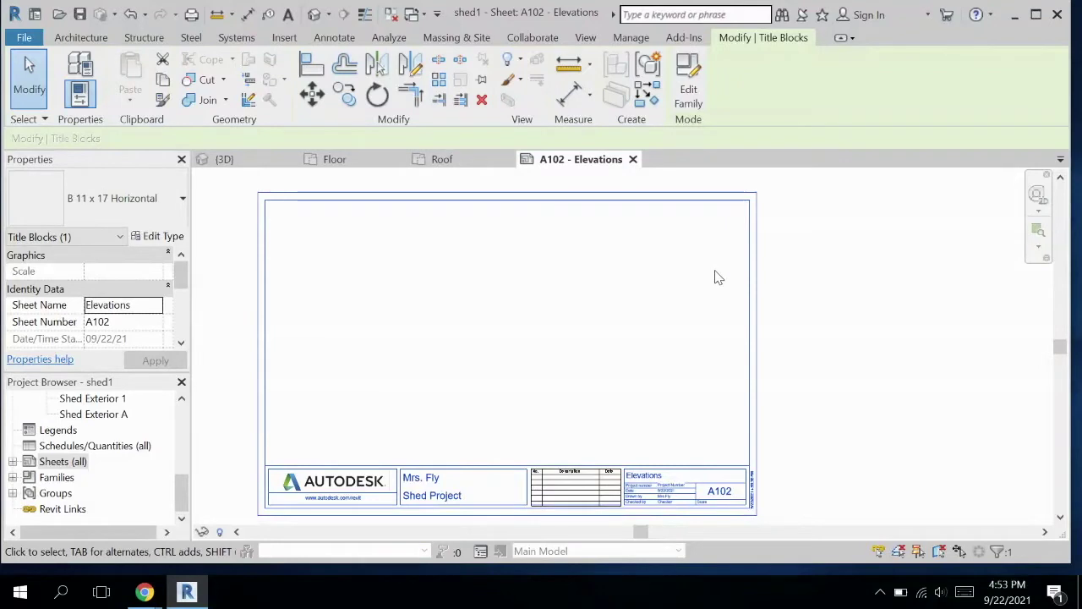
pyautogui.scroll(1, 74, 505)
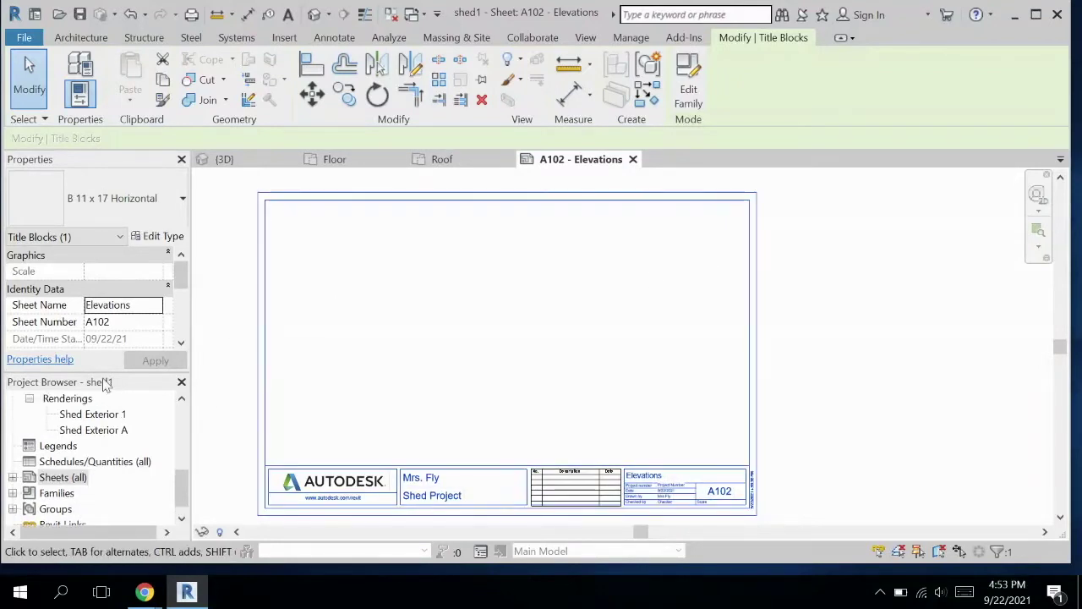
pyautogui.moveTo(103, 370); pyautogui.dragTo(108, 278)
pyautogui.moveTo(179, 423); pyautogui.dragTo(175, 376)
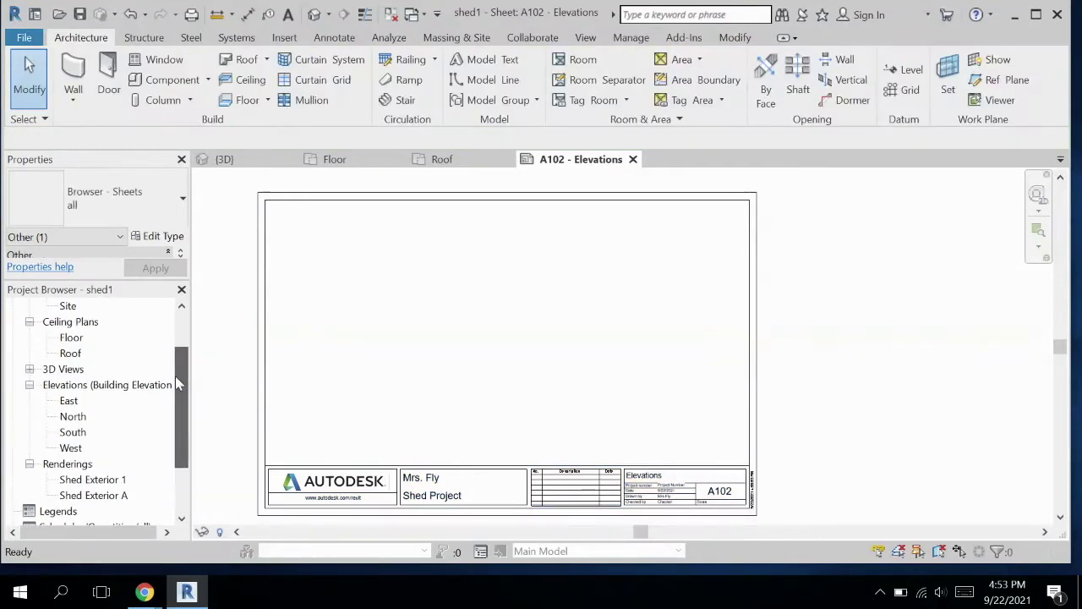
pyautogui.click(69, 401)
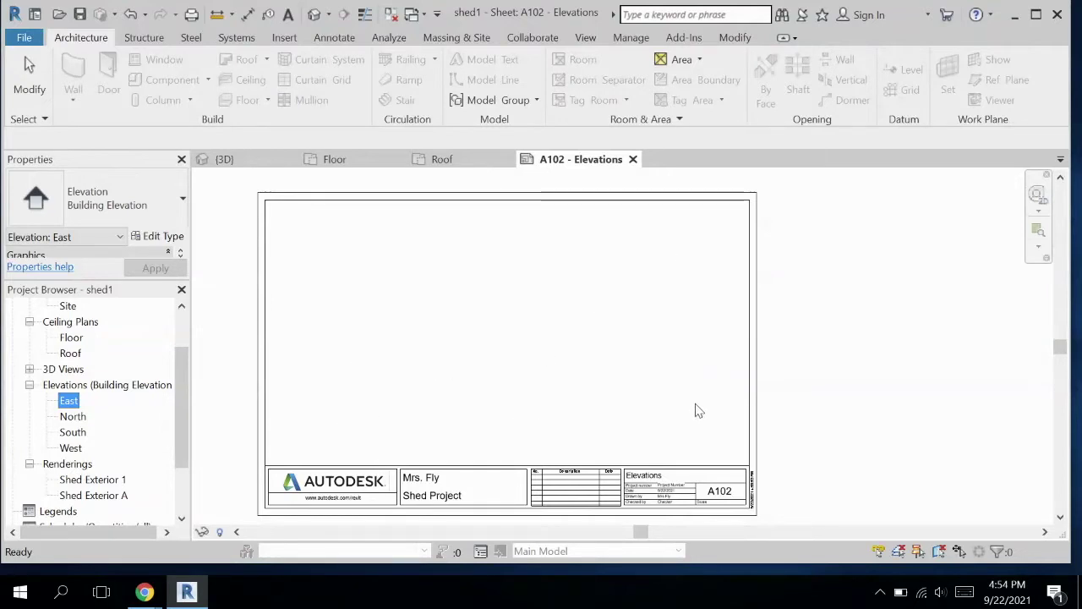
pyautogui.moveTo(80, 420); pyautogui.dragTo(311, 332)
pyautogui.moveTo(61, 418); pyautogui.dragTo(354, 284)
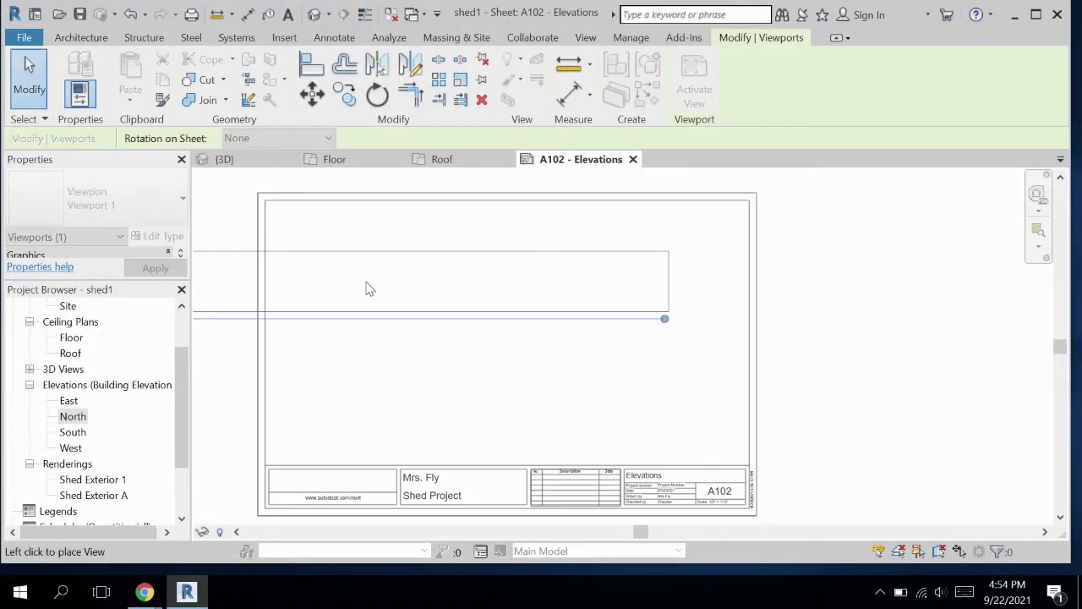
pyautogui.scroll(1, 370, 289)
pyautogui.scroll(-3, 369, 289)
pyautogui.scroll(-4, 369, 290)
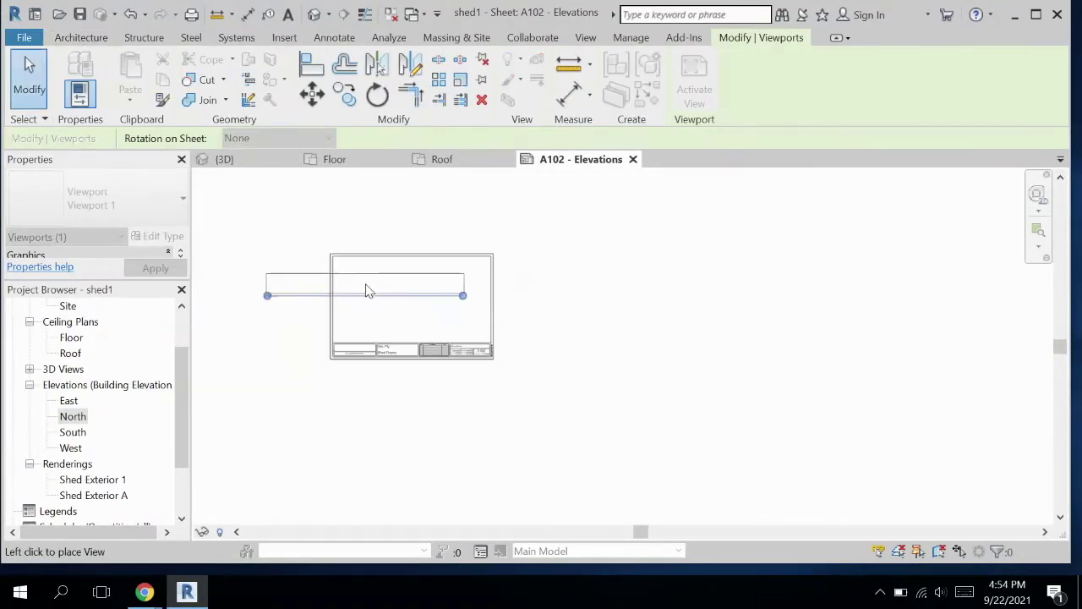
pyautogui.scroll(8, 367, 292)
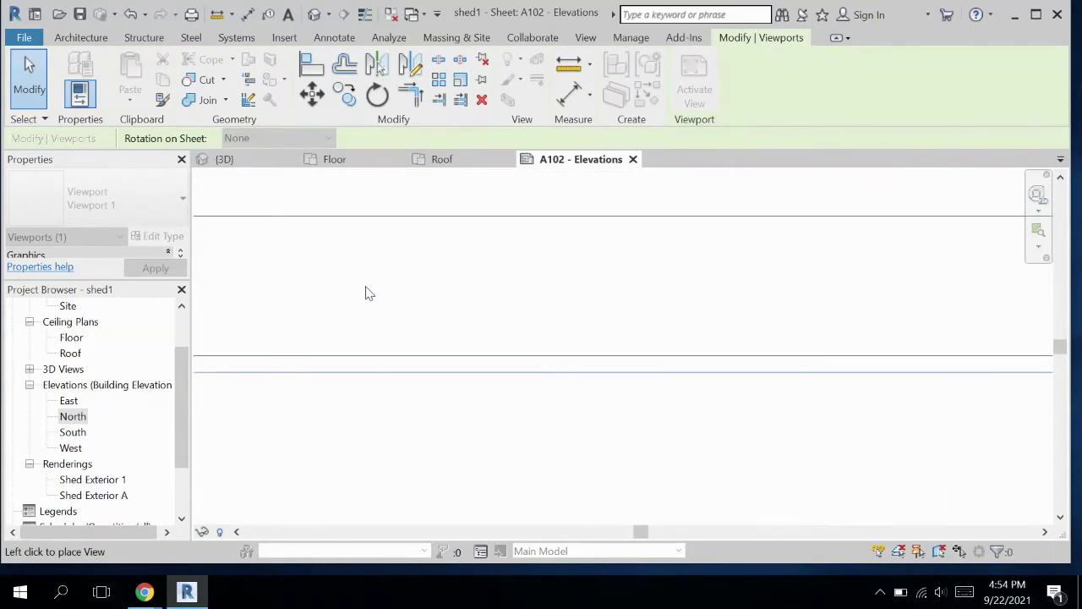
pyautogui.scroll(-4, 369, 293)
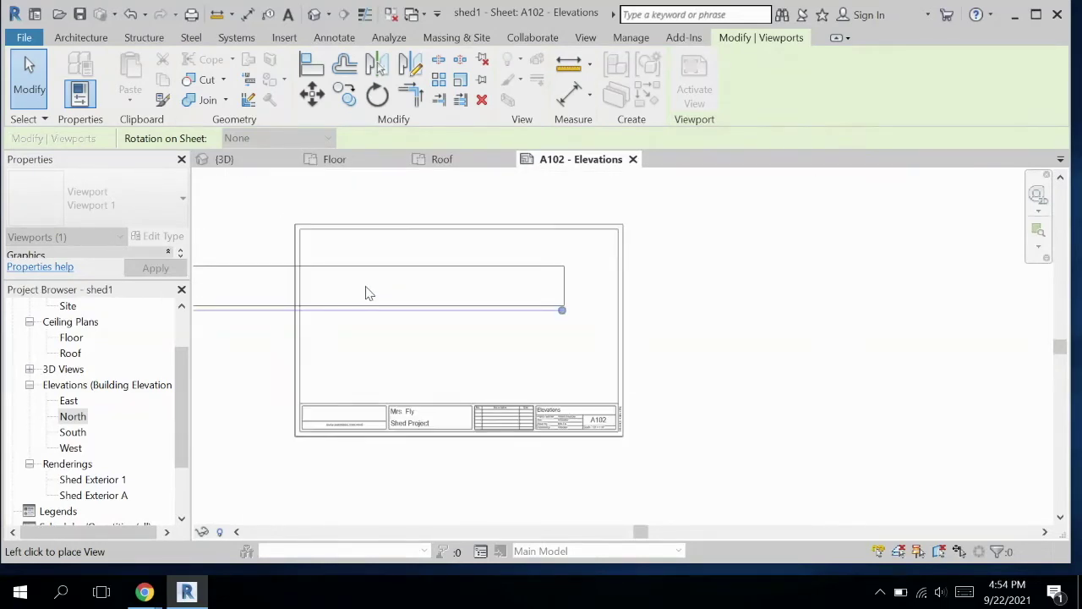
pyautogui.press('Escape')
pyautogui.scroll(2, 368, 292)
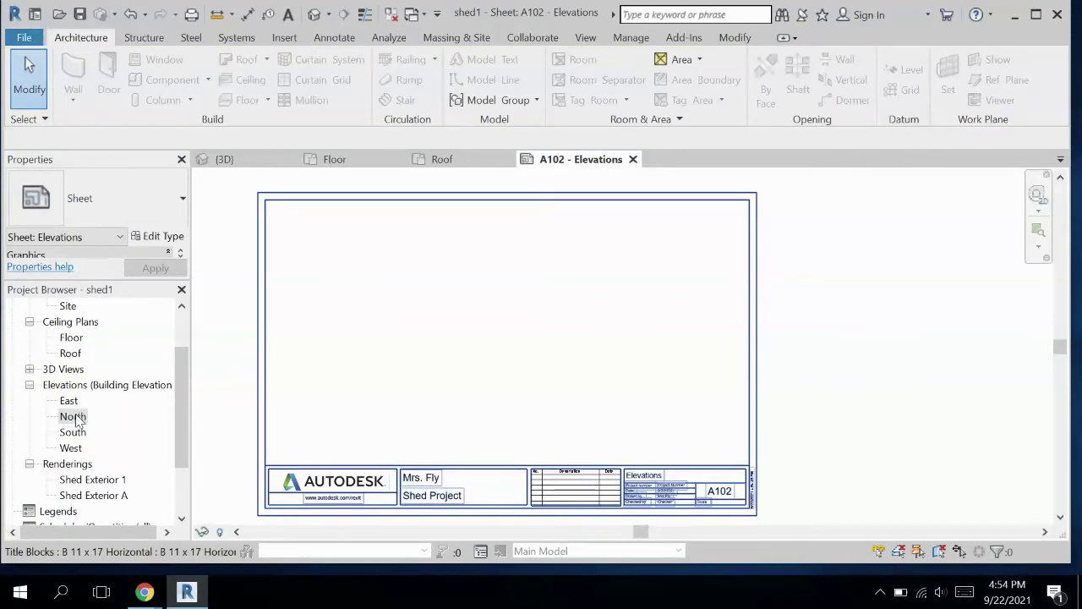
# Open the North elevation and shorten the Roof and Floor level lines at both ends to sit close to the shed
pyautogui.doubleClick(73, 417)
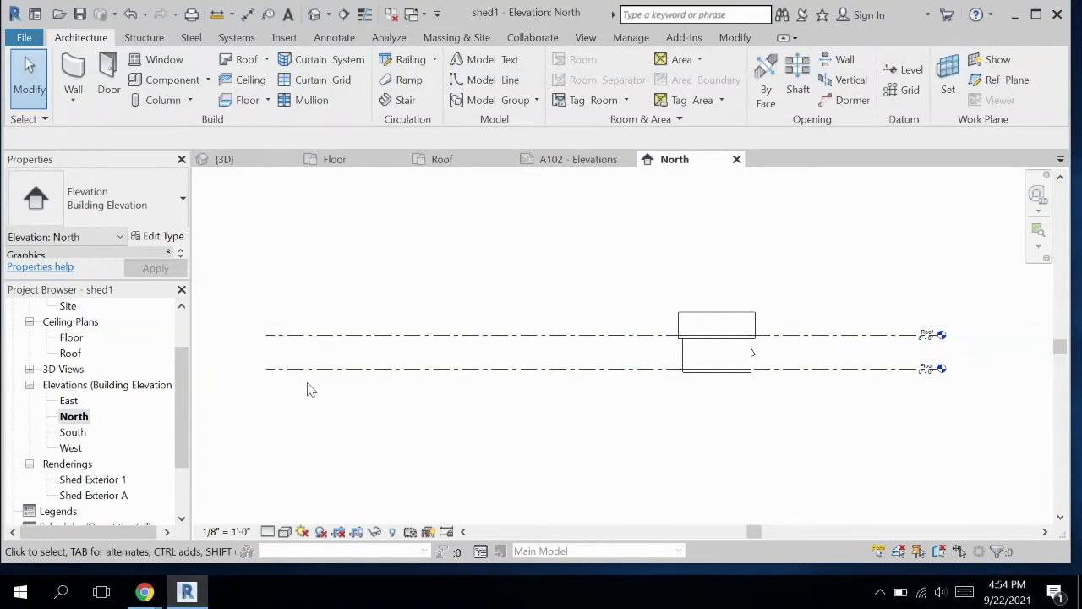
pyautogui.click(269, 337)
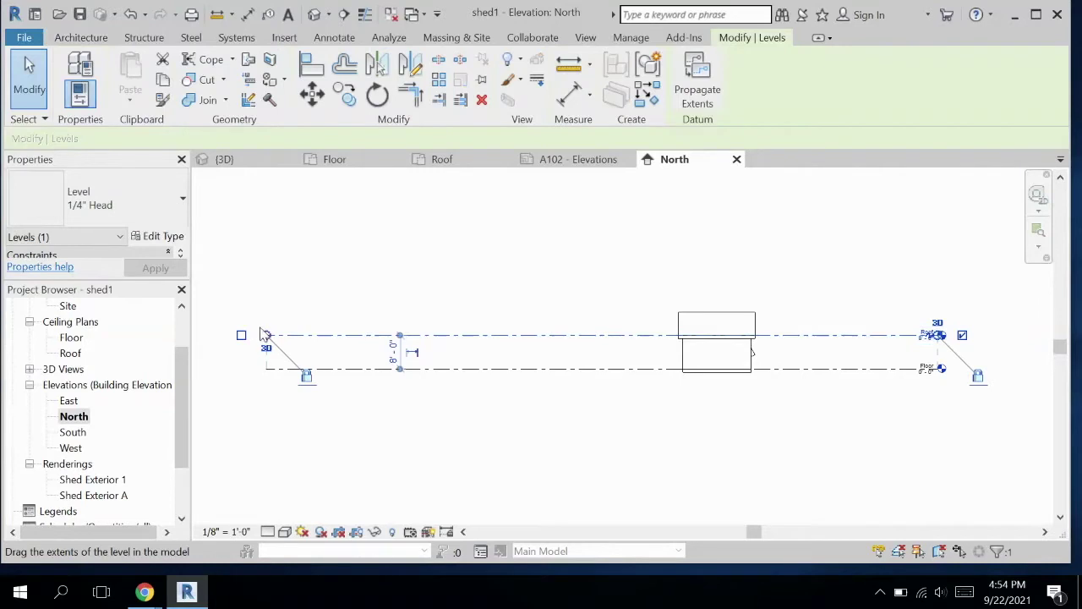
pyautogui.moveTo(264, 335); pyautogui.dragTo(790, 353)
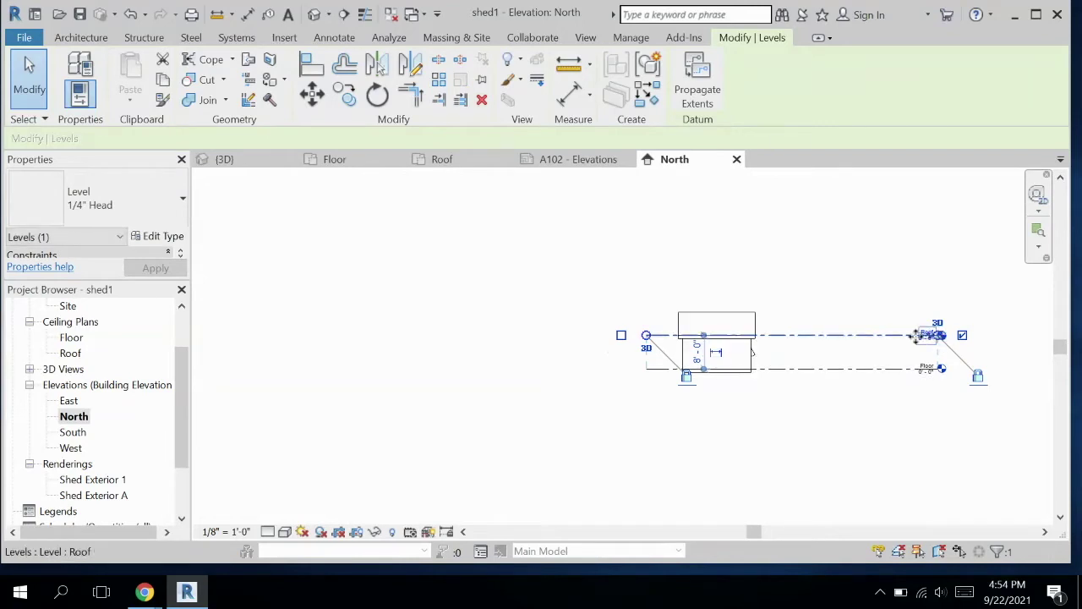
pyautogui.click(877, 401)
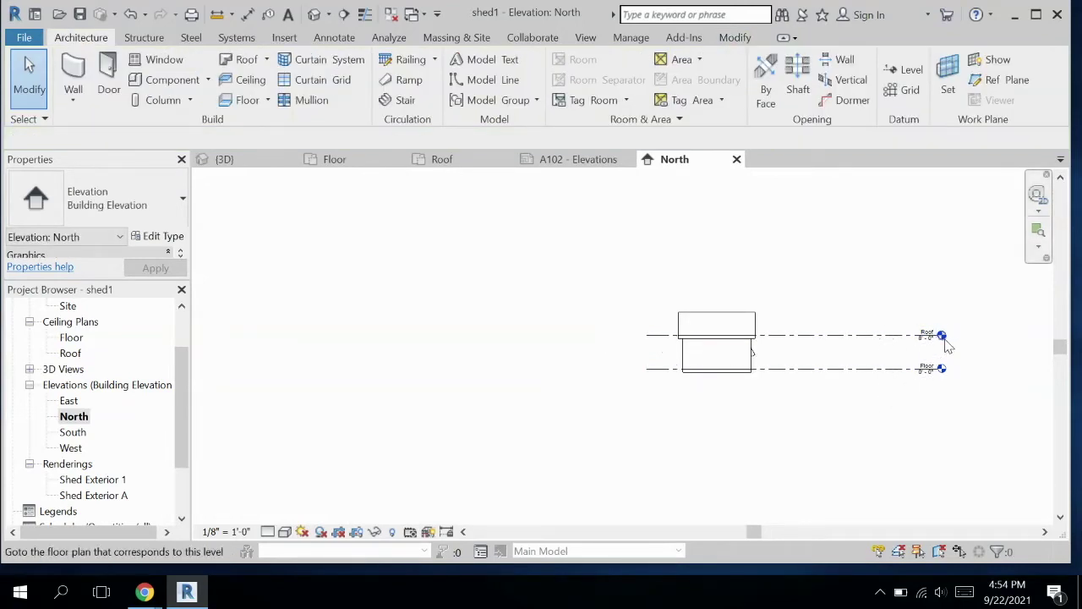
pyautogui.click(921, 336)
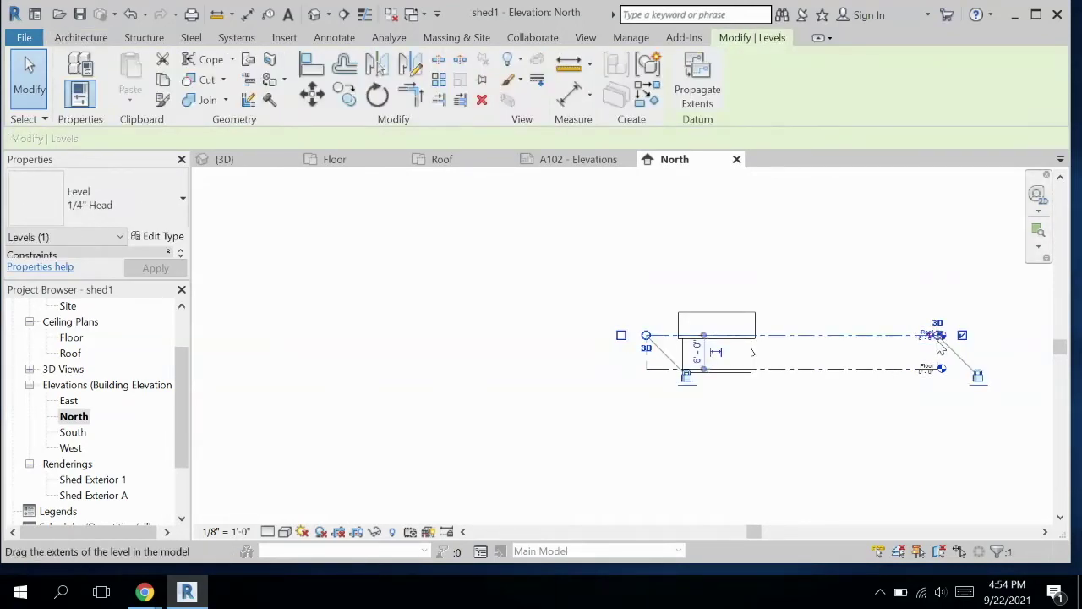
pyautogui.scroll(2, 939, 340)
pyautogui.moveTo(943, 337); pyautogui.dragTo(635, 333)
pyautogui.click(713, 298)
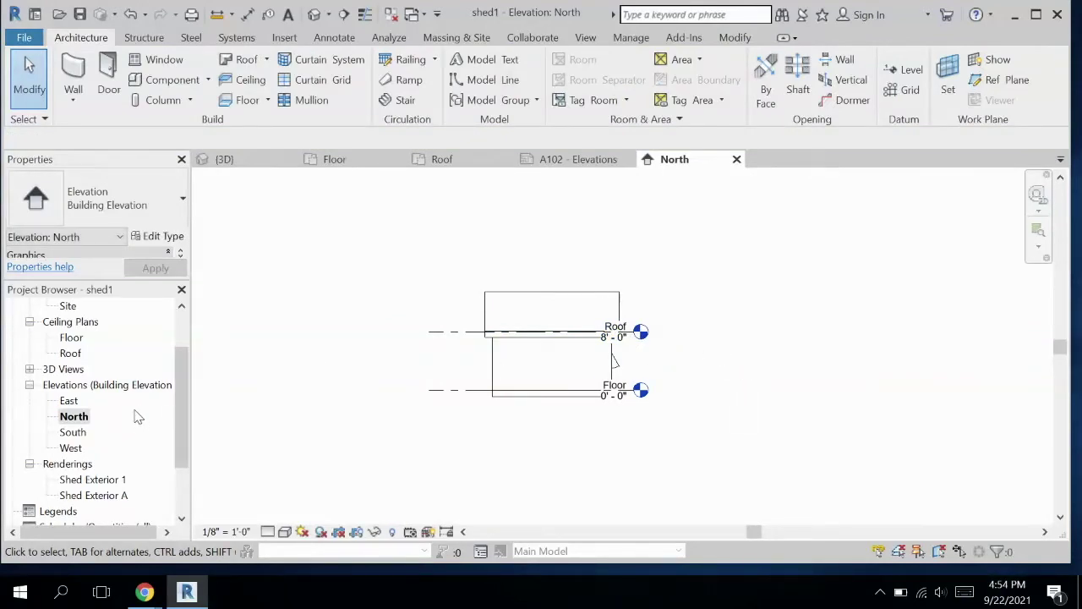
# Return to the A102 sheet and place the North elevation in its upper-left area
pyautogui.scroll(-2, 93, 442)
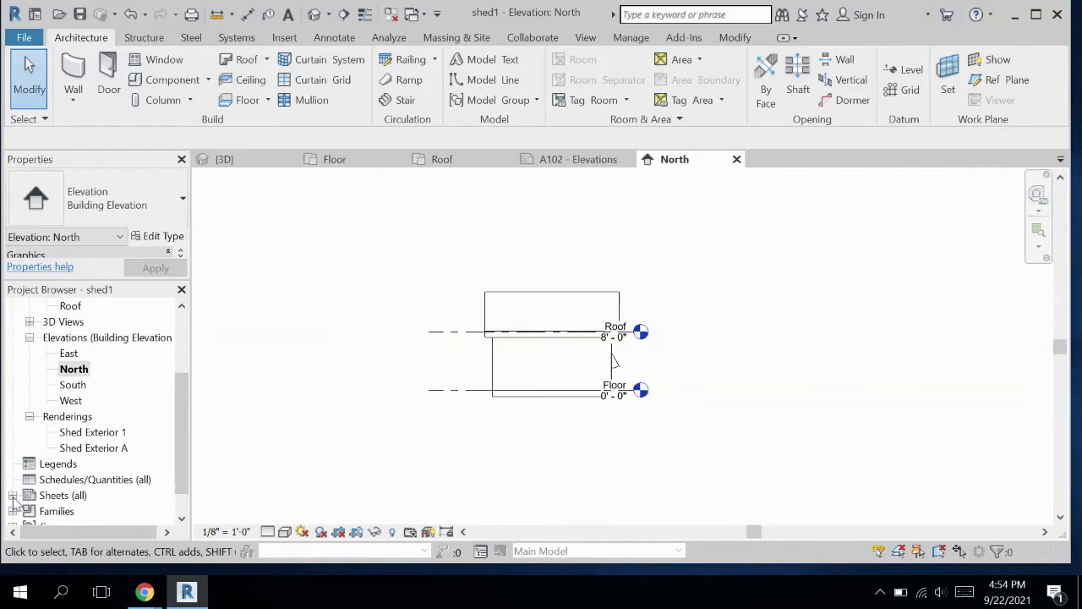
pyautogui.click(568, 164)
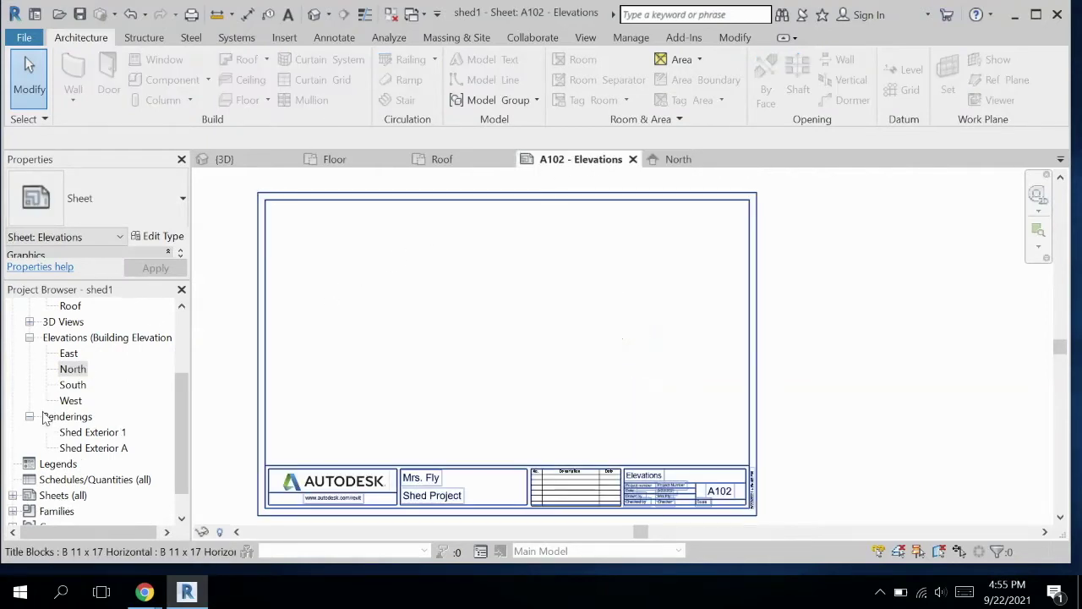
pyautogui.moveTo(75, 370); pyautogui.dragTo(379, 310)
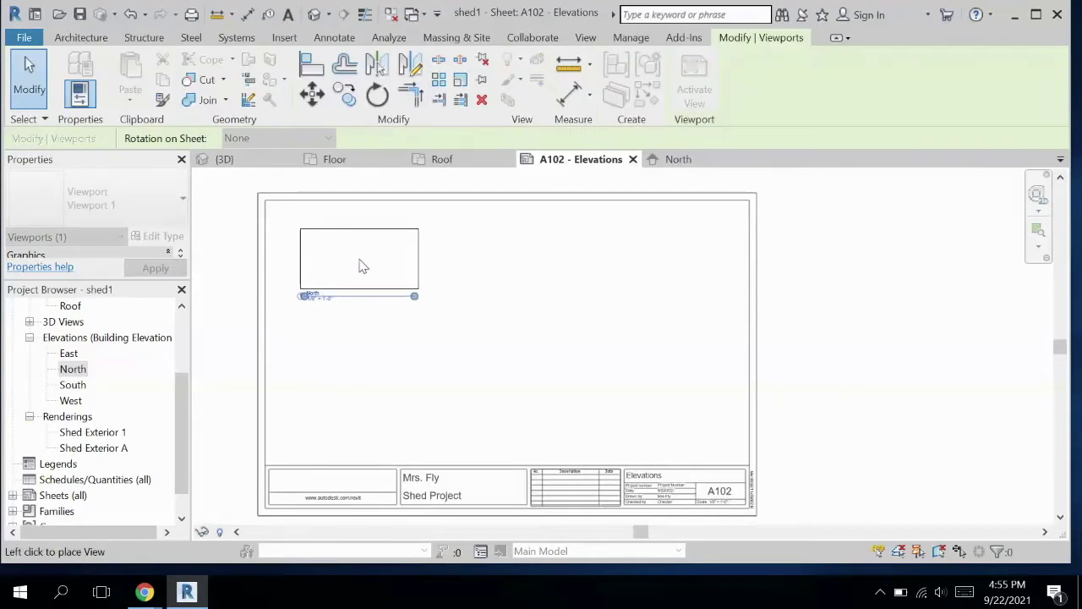
pyautogui.click(359, 267)
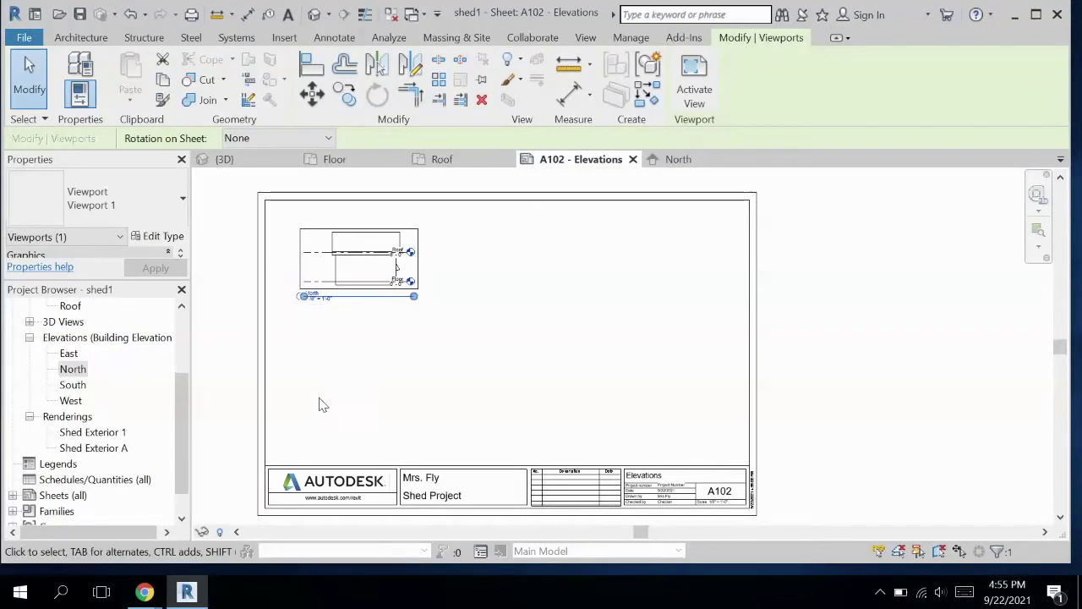
# Place the South elevation in the upper-right area of the sheet, aligned horizontally with the North view
pyautogui.click(73, 385)
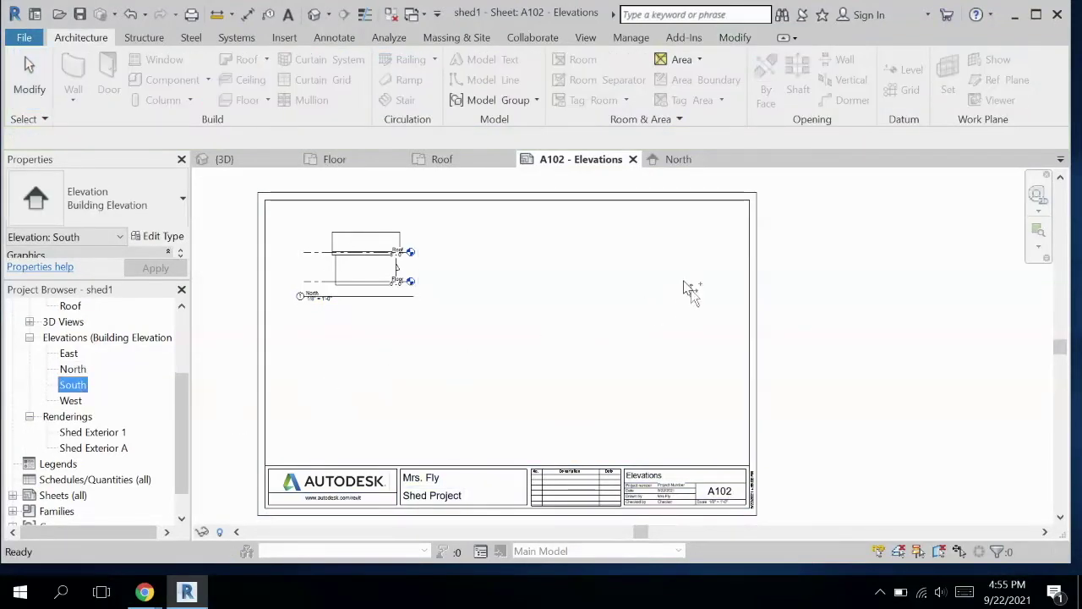
pyautogui.moveTo(630, 266); pyautogui.dragTo(609, 278)
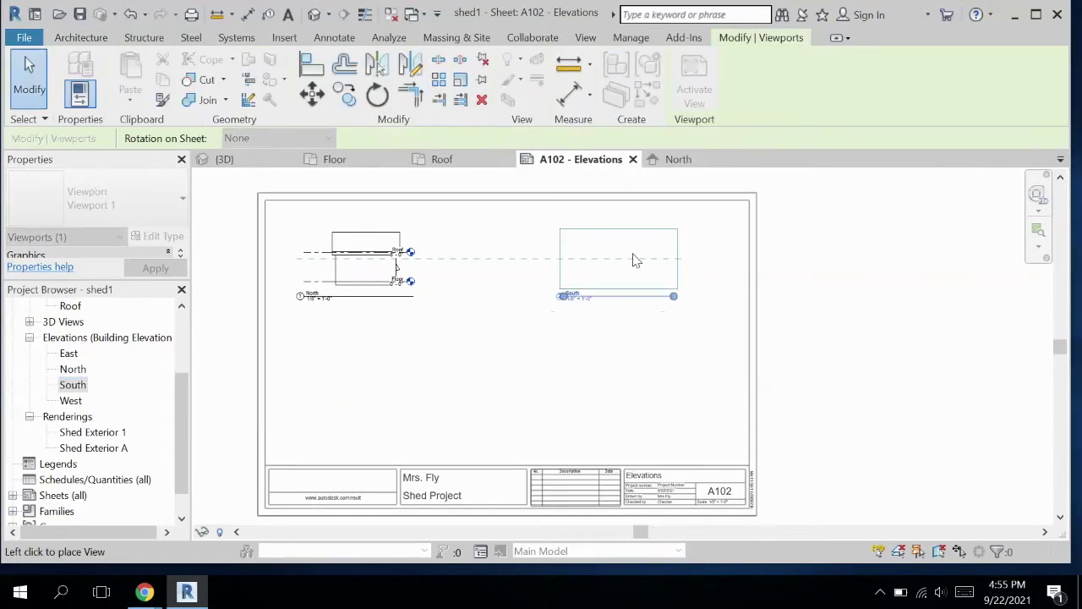
pyautogui.click(636, 260)
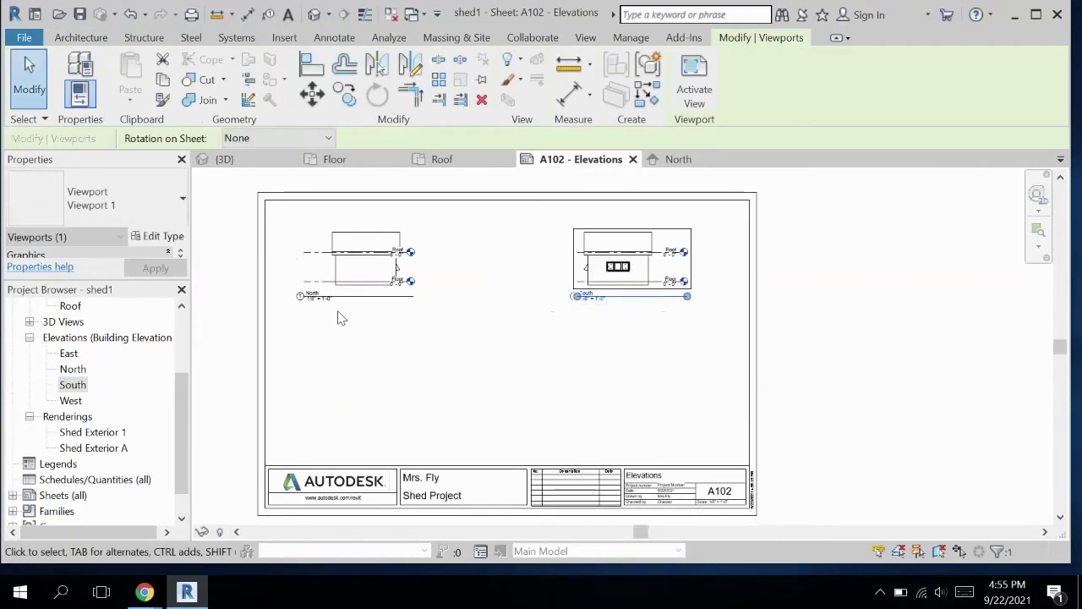
# Try placing the East elevation in the lower half of the sheet and delete that viewport
pyautogui.click(69, 354)
pyautogui.moveTo(370, 394); pyautogui.dragTo(387, 403)
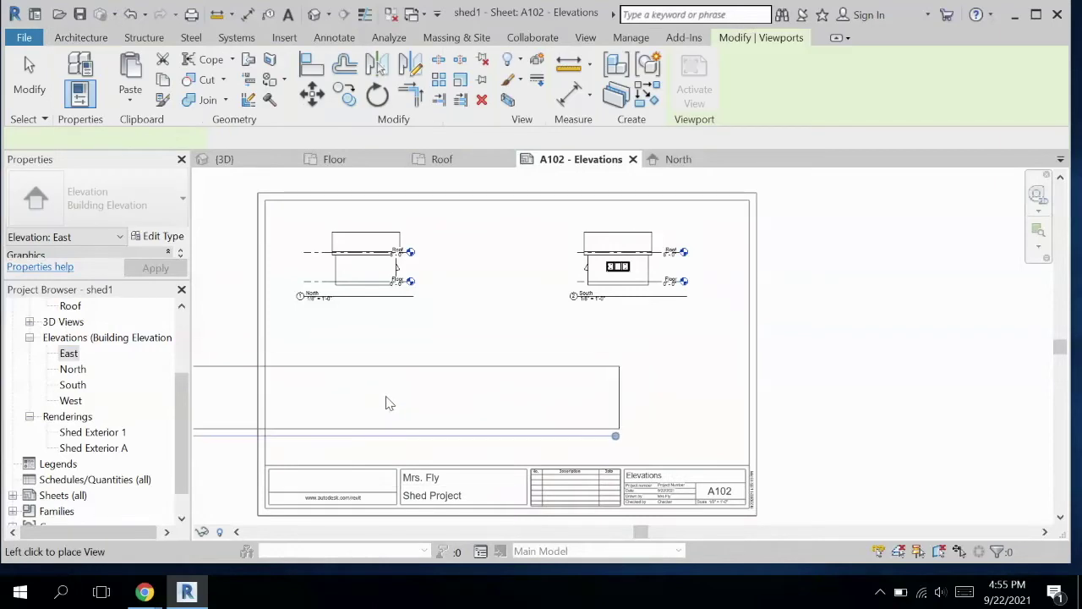
pyautogui.click(477, 385)
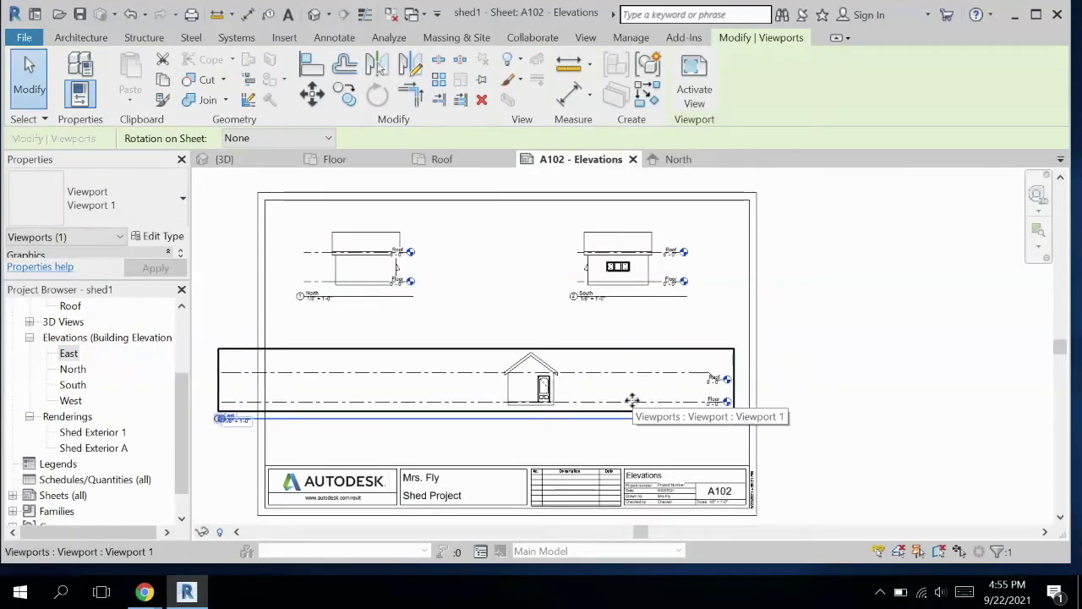
pyautogui.press('Delete')
# Open the East elevation and shorten both ends of its Roof and Floor level lines to sit close to the shed
pyautogui.doubleClick(71, 355)
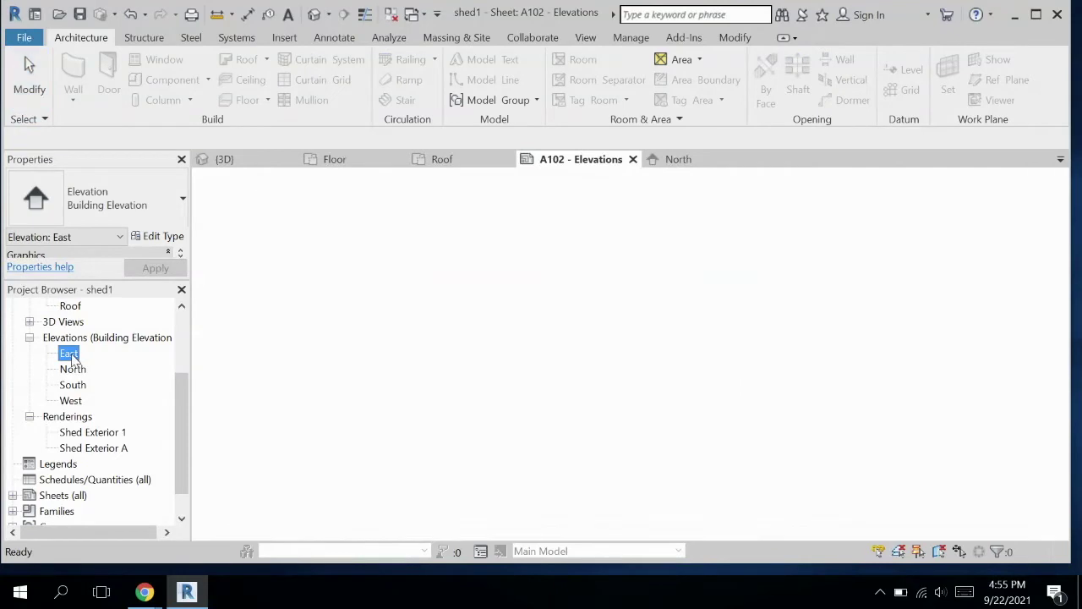
pyautogui.click(235, 336)
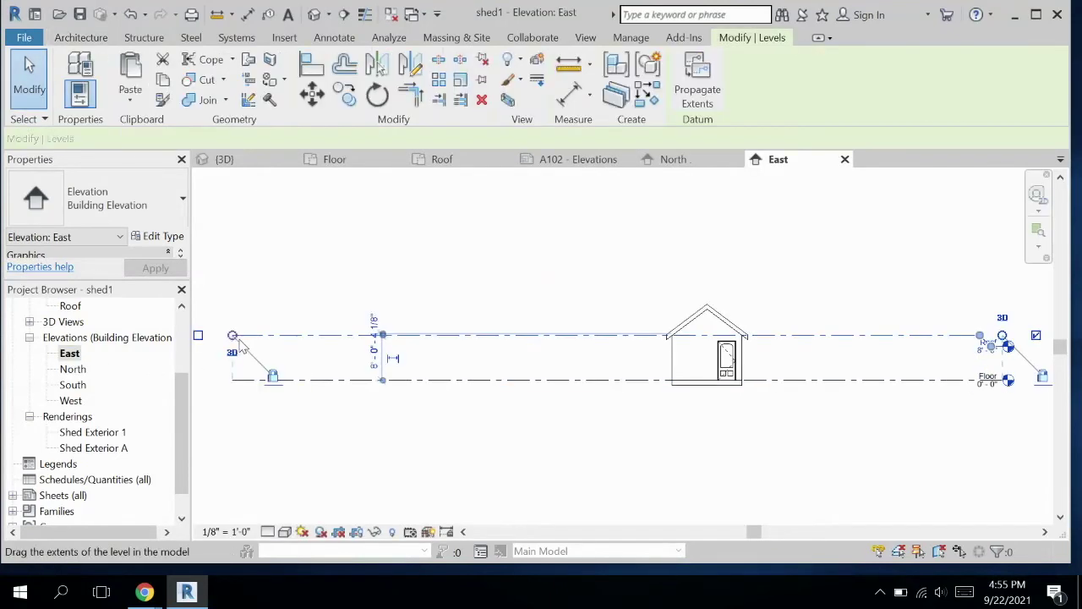
pyautogui.moveTo(234, 336); pyautogui.dragTo(632, 349)
pyautogui.moveTo(991, 337); pyautogui.dragTo(764, 342)
pyautogui.click(302, 305)
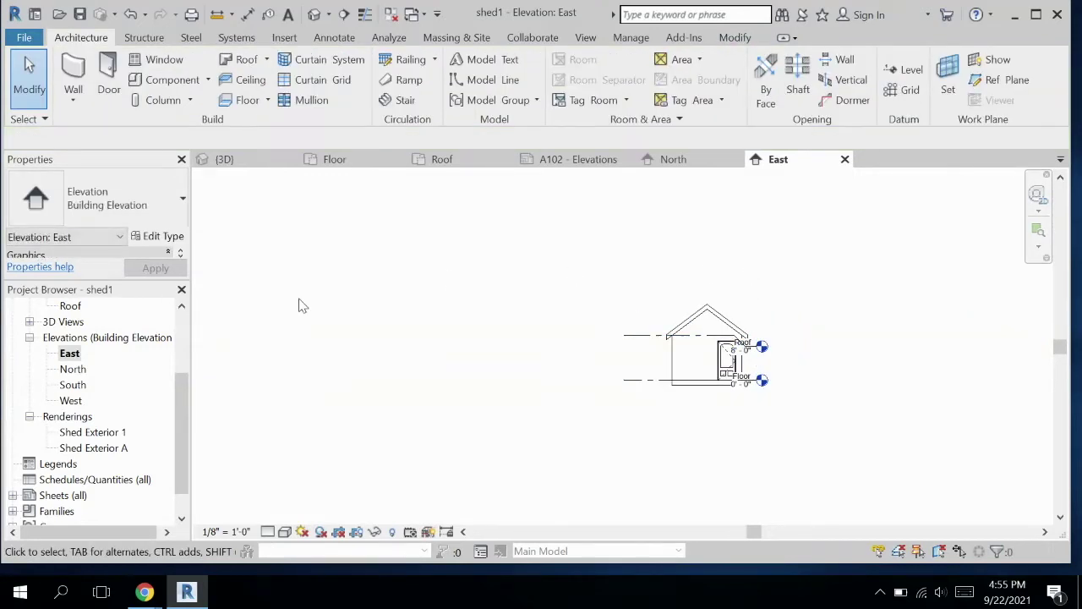
# Check the level lines in the West elevation, and close the West, East and North views
pyautogui.click(71, 401)
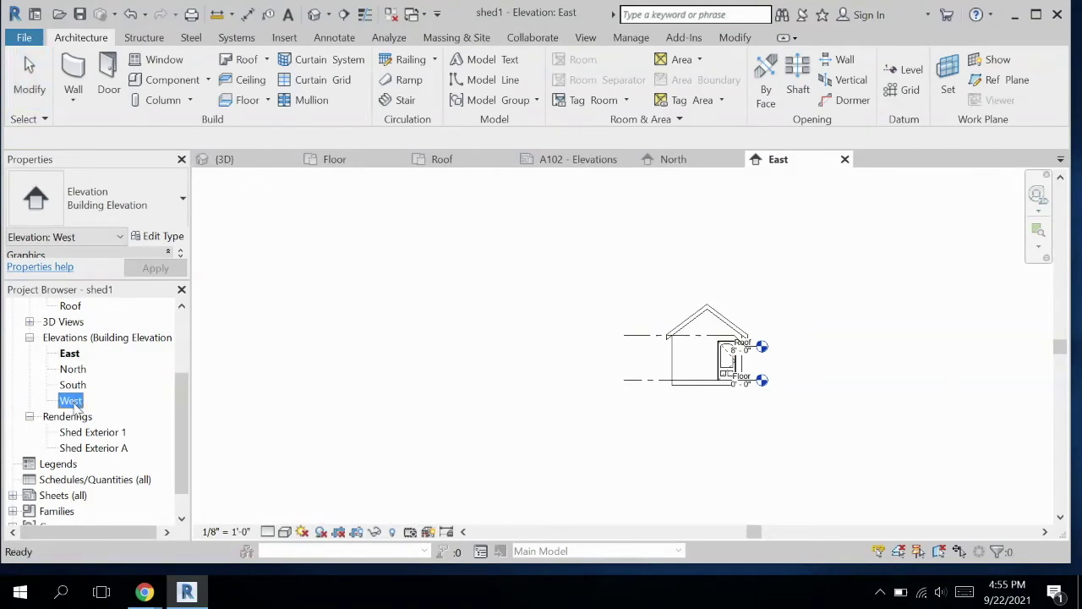
pyautogui.doubleClick(71, 401)
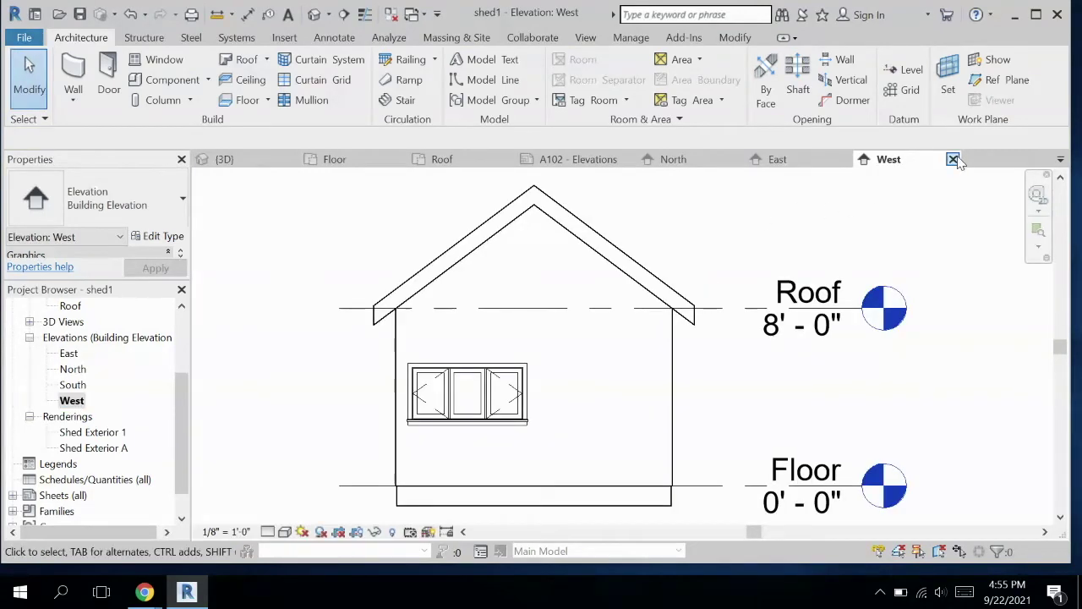
pyautogui.click(954, 160)
pyautogui.click(845, 160)
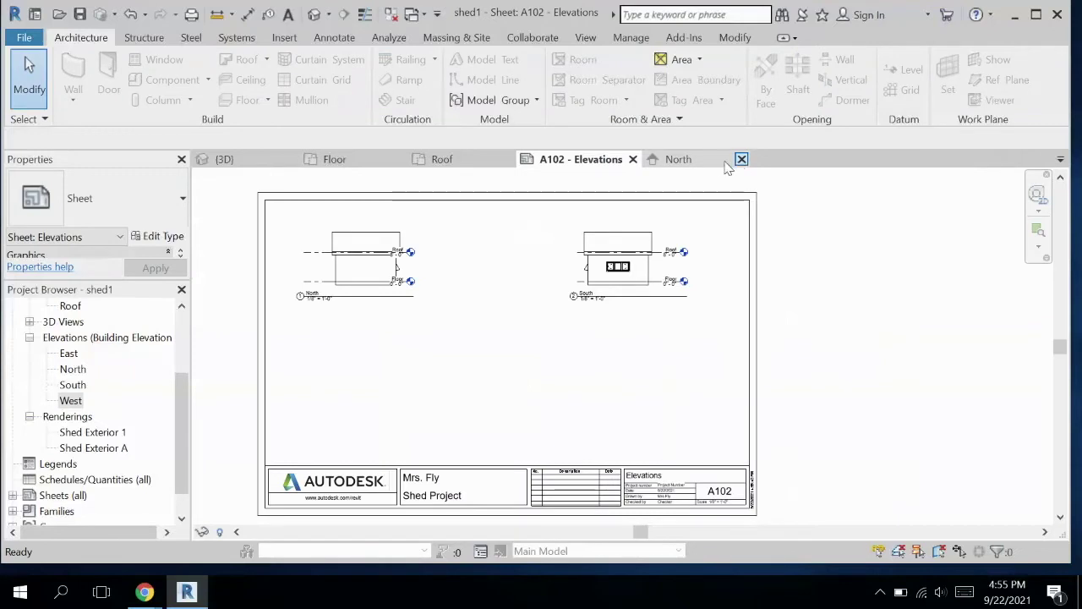
pyautogui.click(746, 159)
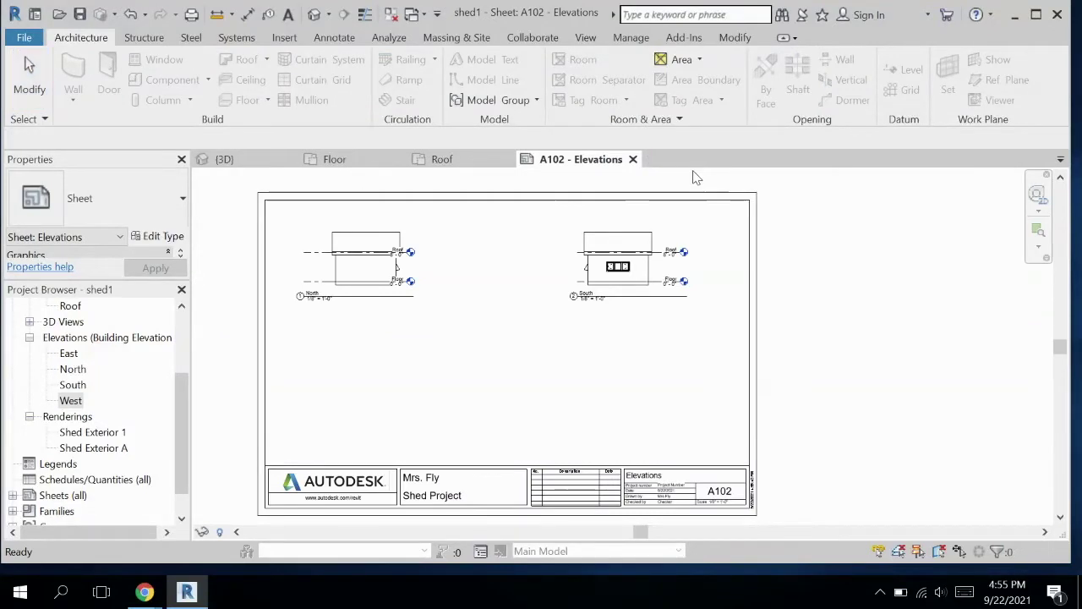
# Place the East elevation below the North view and the West elevation below the South view on the sheet
pyautogui.click(68, 353)
pyautogui.moveTo(366, 389); pyautogui.dragTo(355, 391)
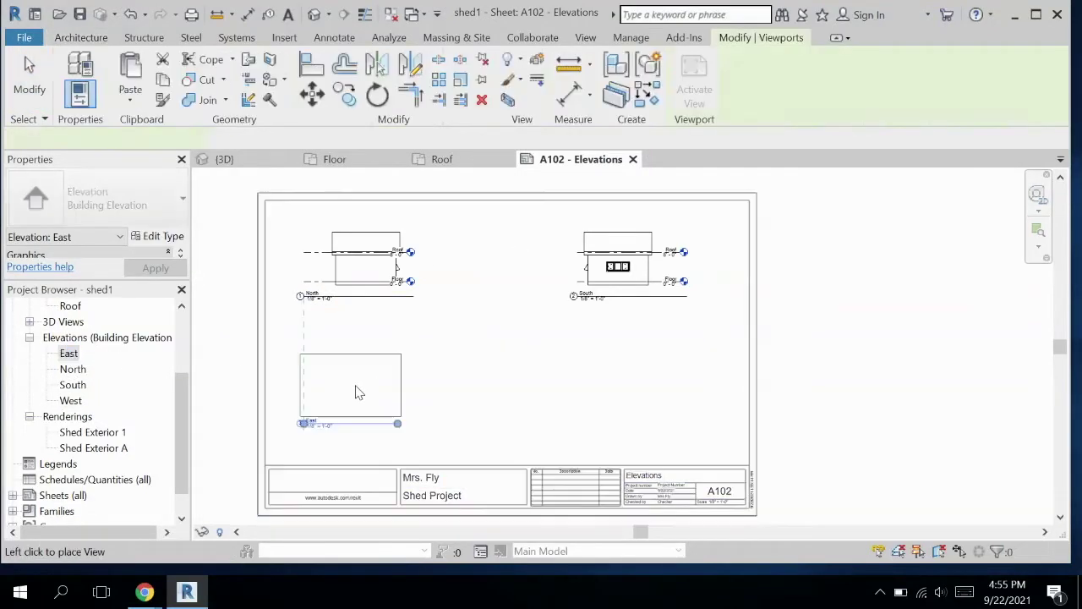
pyautogui.click(365, 397)
pyautogui.click(70, 401)
pyautogui.moveTo(70, 401); pyautogui.dragTo(499, 400)
pyautogui.moveTo(613, 399); pyautogui.dragTo(623, 392)
pyautogui.click(631, 392)
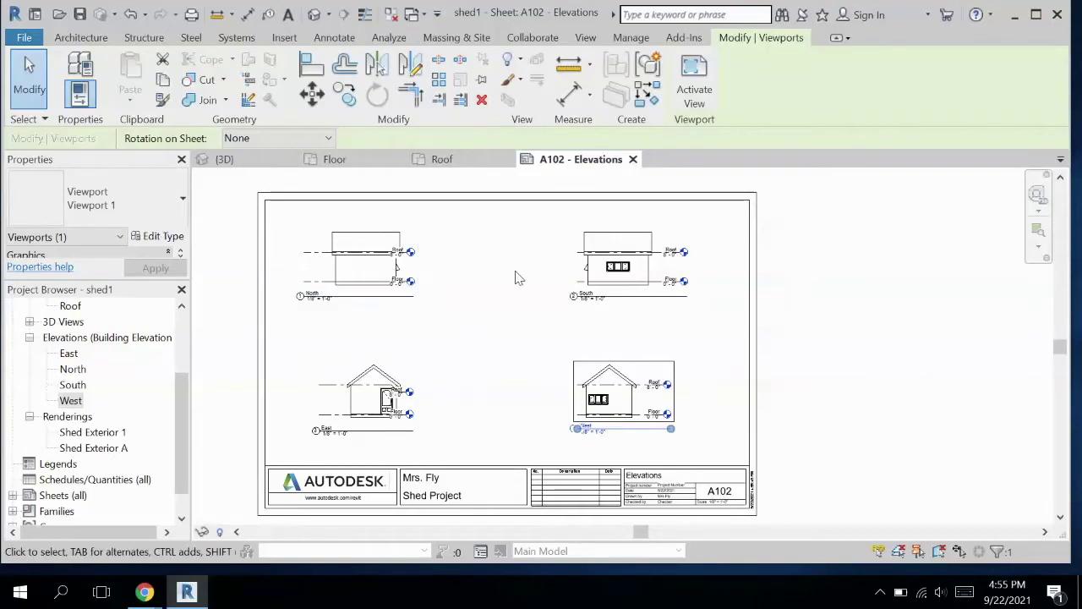
# Move the South viewport down, and reposition it level with the North view and left-aligned with the West view
pyautogui.moveTo(607, 267); pyautogui.dragTo(617, 316)
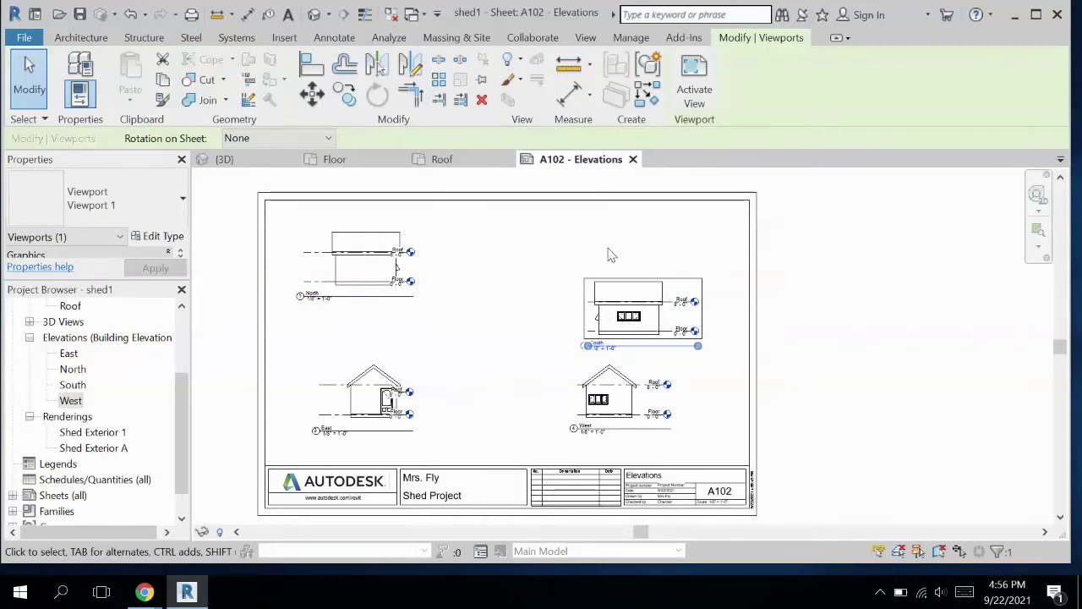
pyautogui.moveTo(620, 313); pyautogui.dragTo(600, 271)
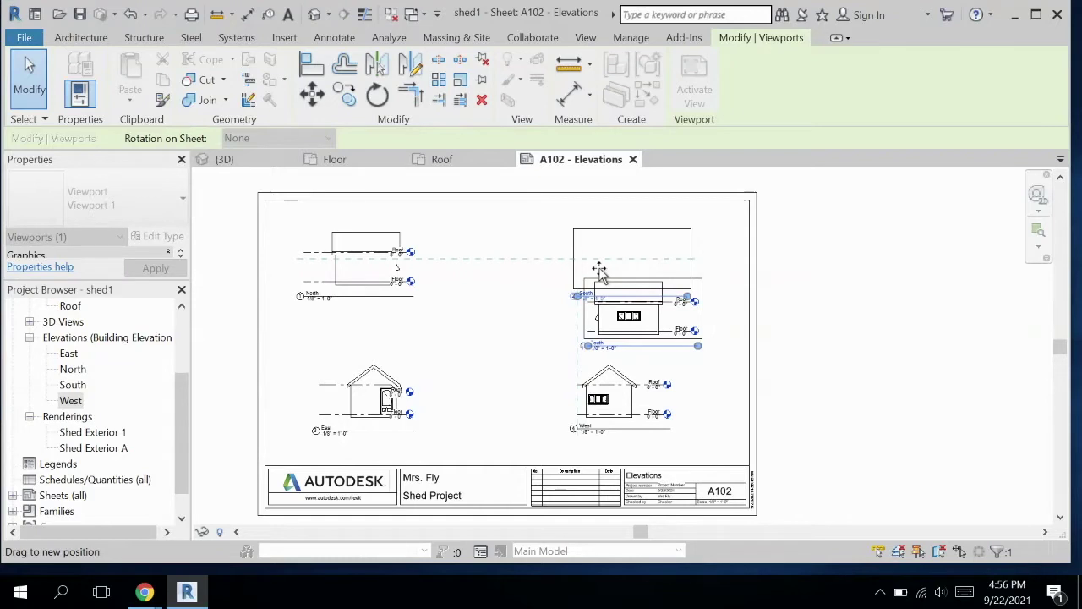
pyautogui.moveTo(598, 270); pyautogui.dragTo(598, 269)
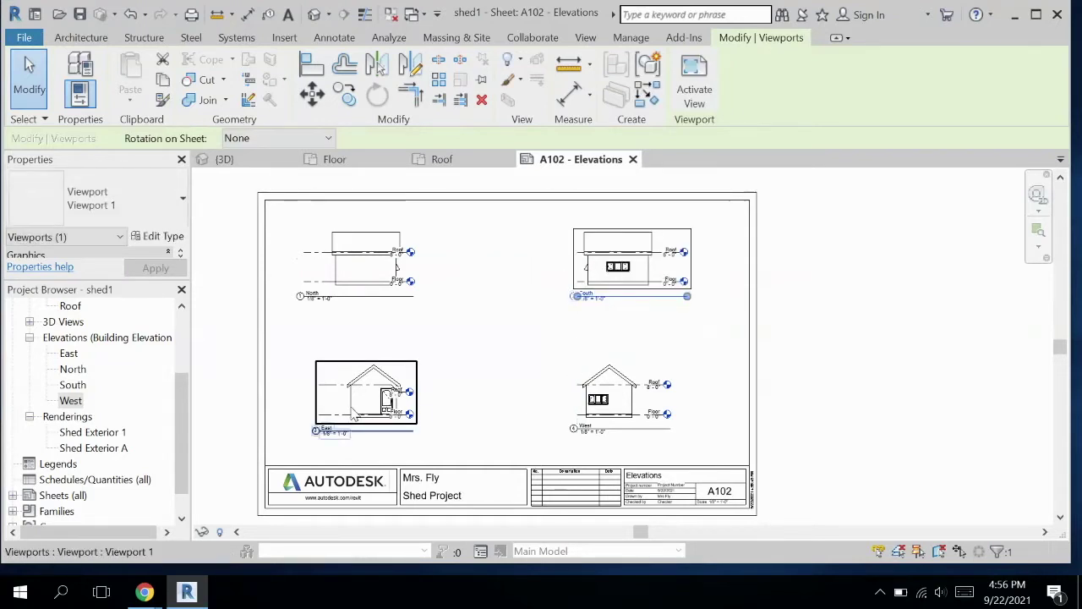
# Line up the East viewport beneath the North view, and shift both views closer to the South and West views
pyautogui.moveTo(365, 404)
pyautogui.mouseDown()
pyautogui.moveTo(365, 351)
pyautogui.moveTo(362, 404)
pyautogui.mouseUp()
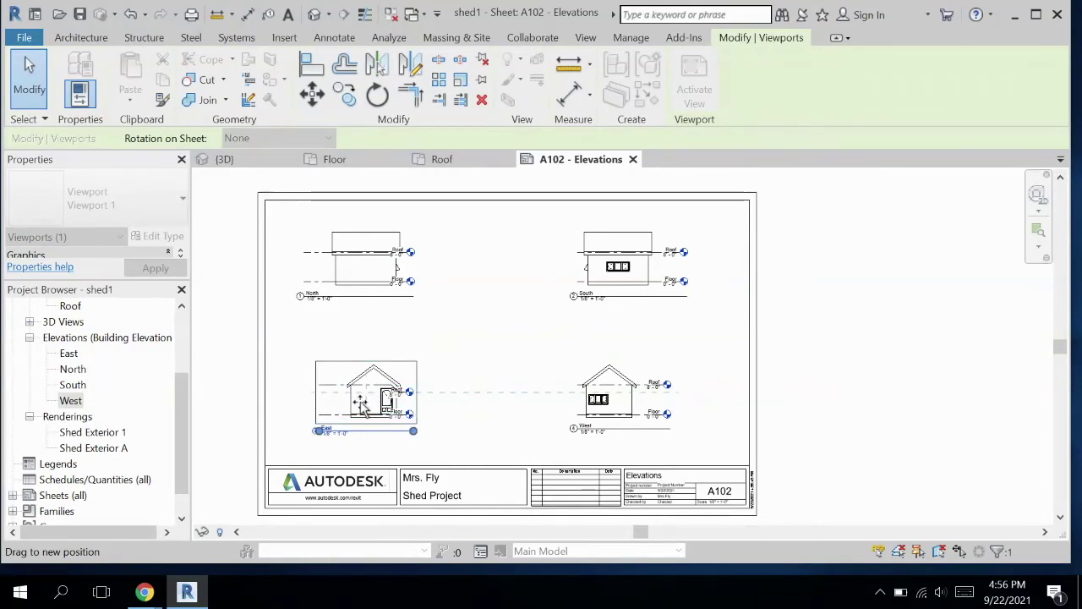
pyautogui.moveTo(361, 405)
pyautogui.mouseDown()
pyautogui.moveTo(371, 406)
pyautogui.moveTo(360, 408)
pyautogui.mouseUp()
pyautogui.click(476, 418)
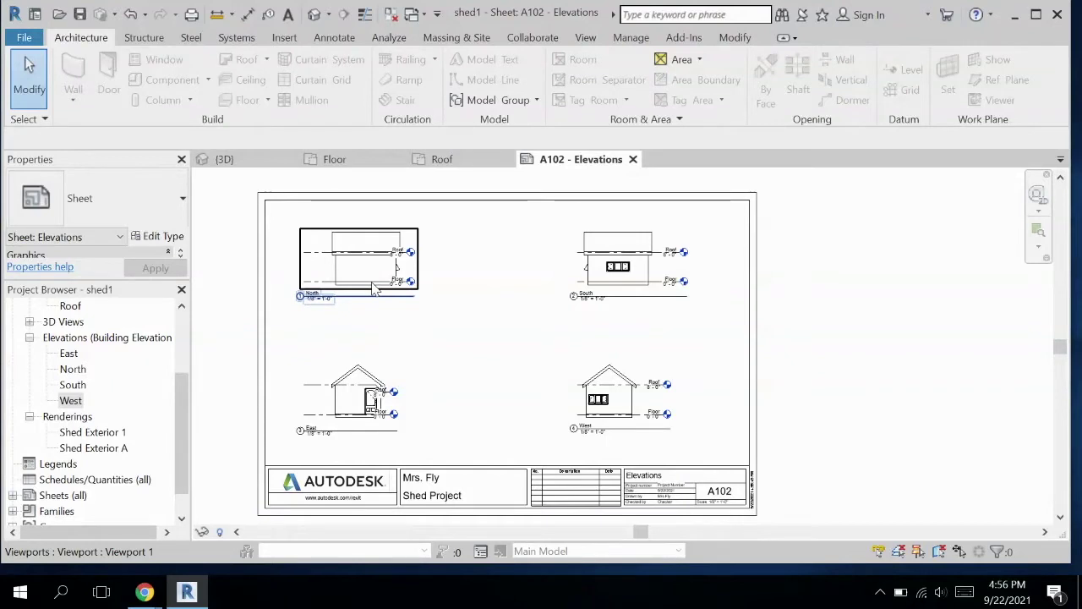
pyautogui.moveTo(372, 279); pyautogui.dragTo(453, 283)
pyautogui.moveTo(355, 391); pyautogui.dragTo(437, 389)
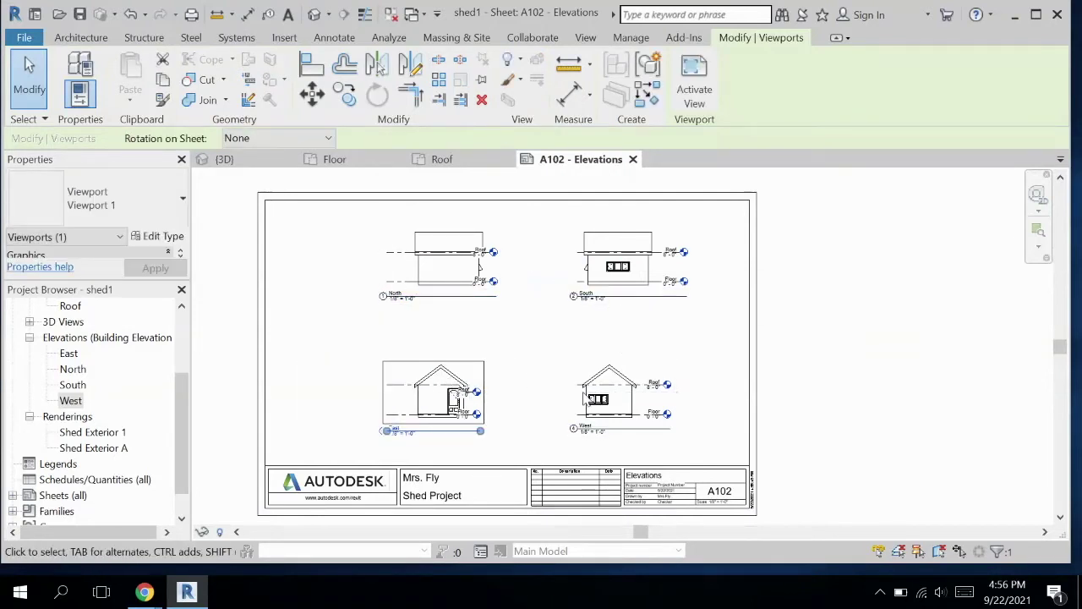
# Examine the scale shown beneath the elevation views and in the sheet's title block
pyautogui.scroll(1, 560, 392)
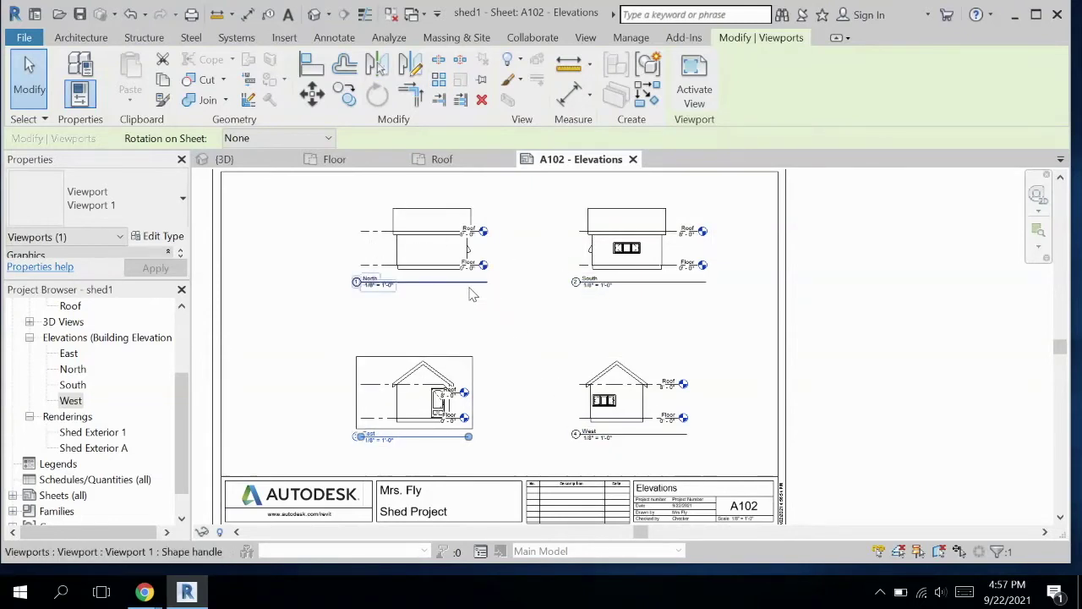
pyautogui.scroll(3, 409, 290)
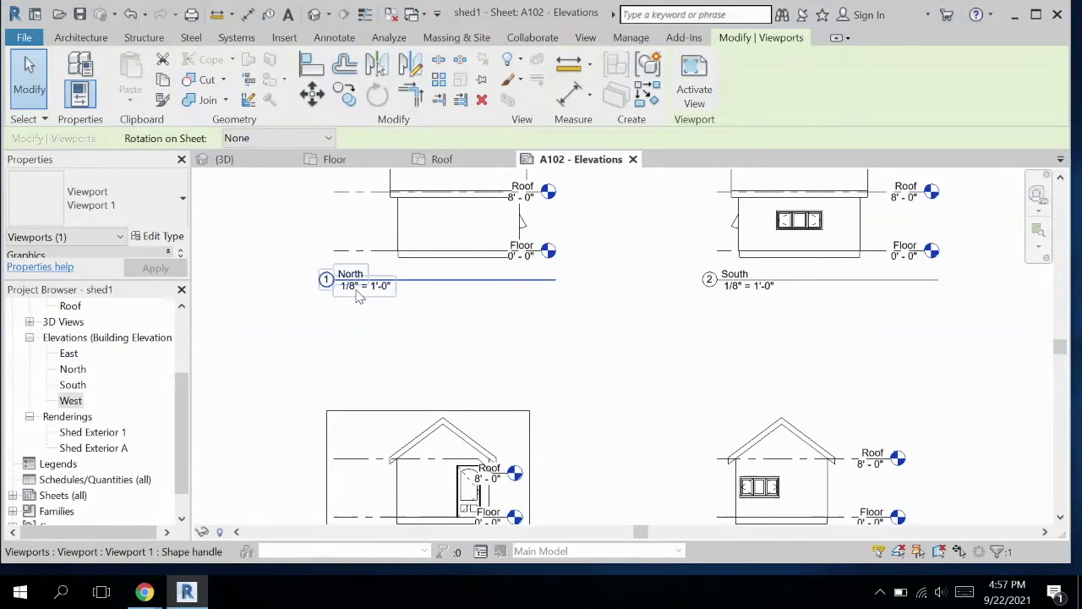
pyautogui.scroll(-3, 654, 365)
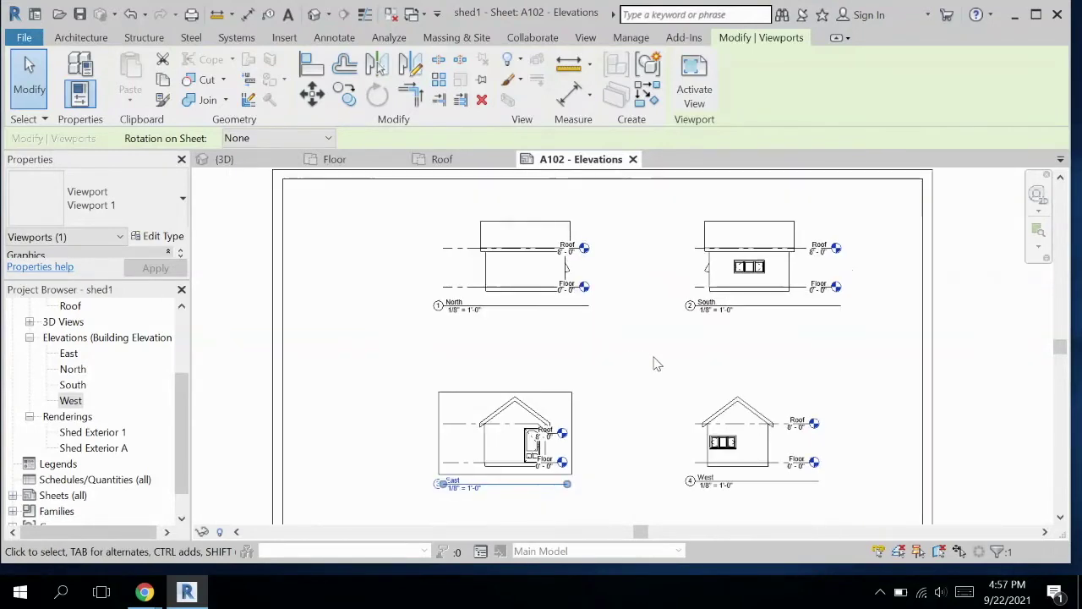
pyautogui.scroll(-2, 753, 423)
pyautogui.scroll(4, 803, 457)
pyautogui.moveTo(803, 453); pyautogui.dragTo(763, 236, button='middle')
pyautogui.scroll(3, 782, 340)
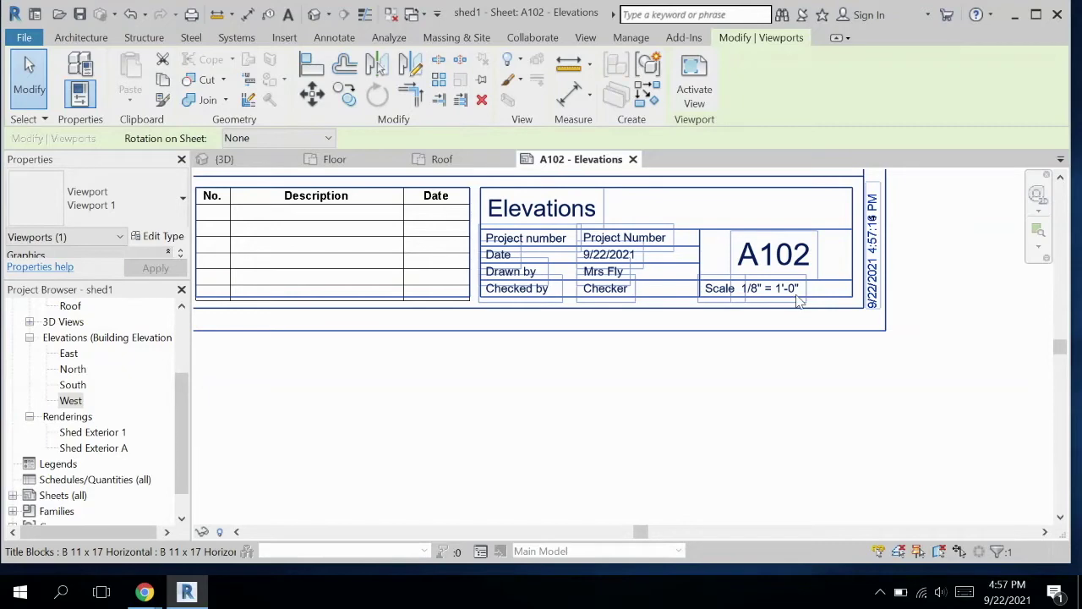
pyautogui.moveTo(795, 381); pyautogui.dragTo(799, 493, button='middle')
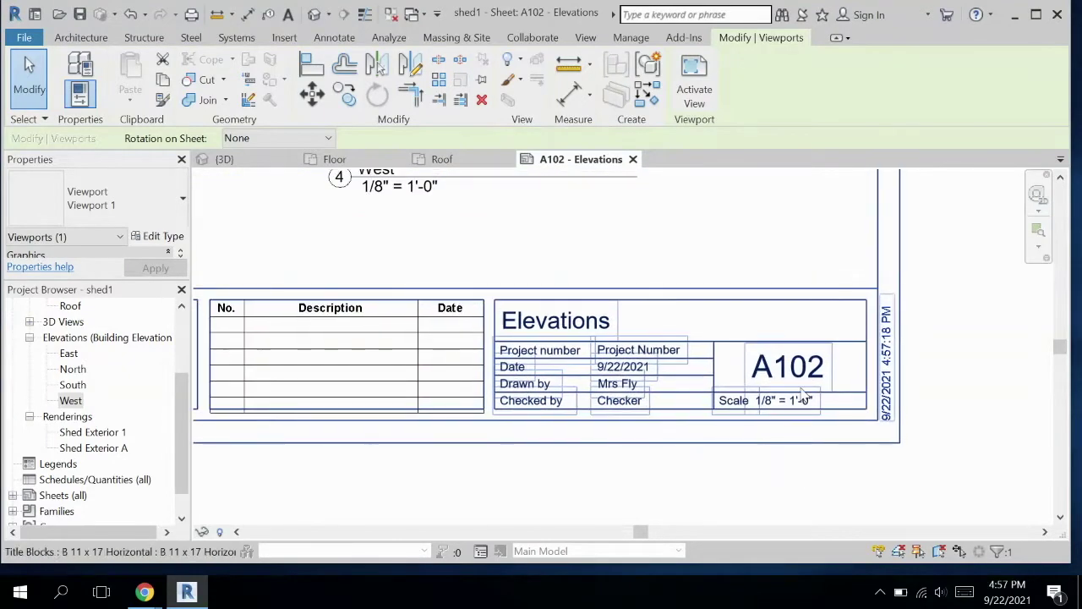
# Change the Elevations sheet number in the title block to A101
pyautogui.click(800, 365)
pyautogui.click(797, 362)
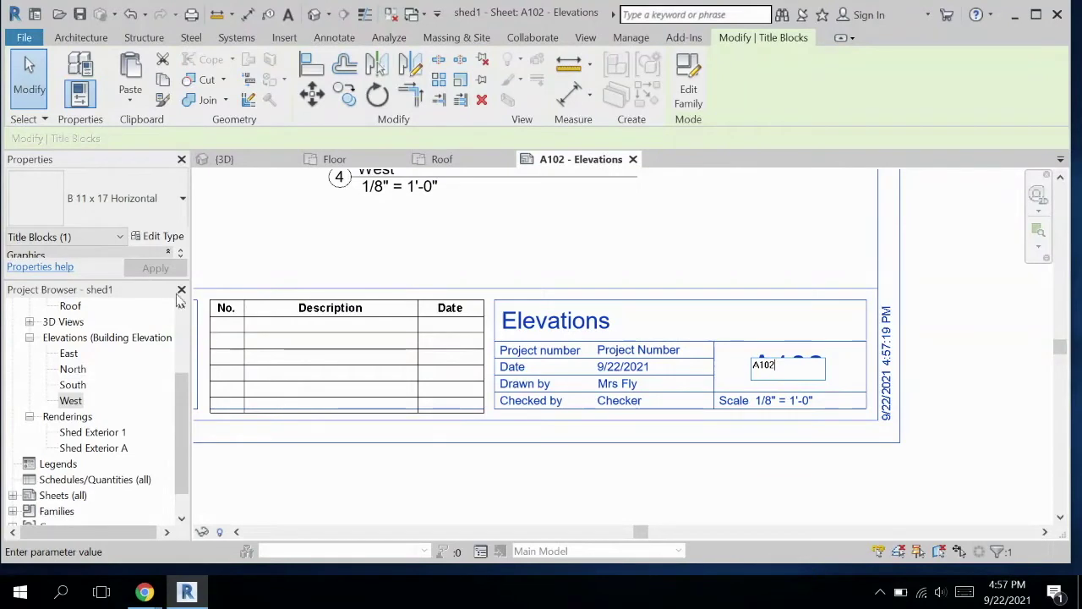
pyautogui.moveTo(101, 279); pyautogui.dragTo(98, 385)
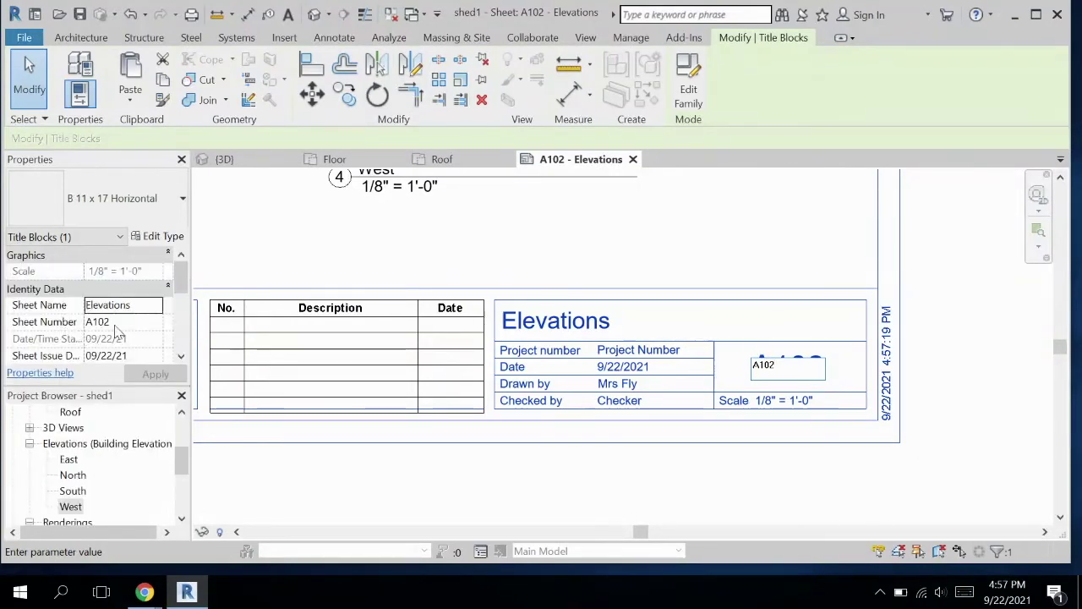
pyautogui.click(739, 464)
pyautogui.click(805, 364)
pyautogui.press('BackSpace')
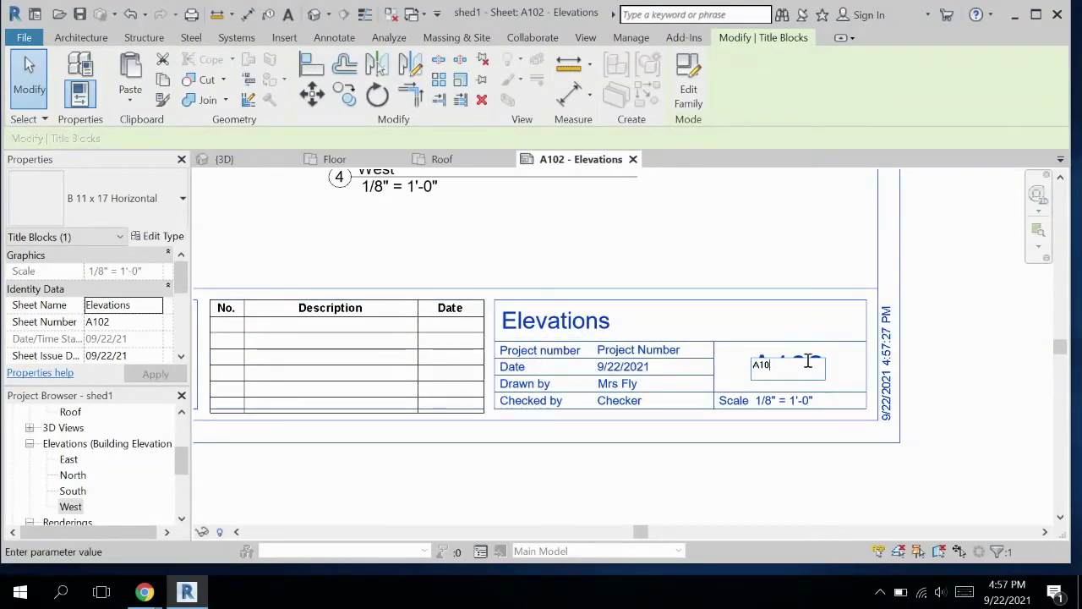
pyautogui.write('1')
pyautogui.click(771, 442)
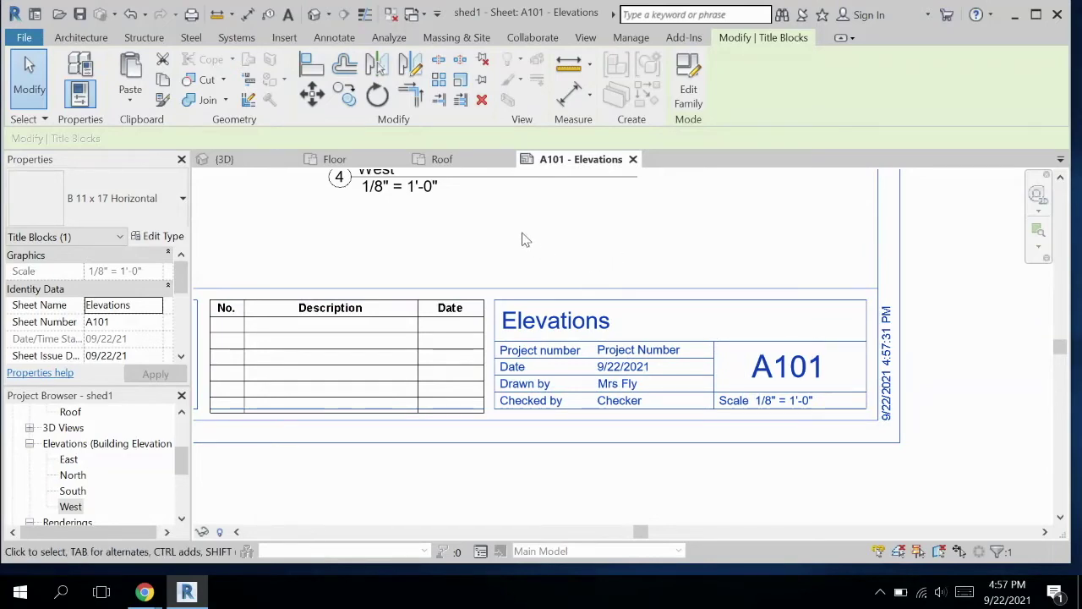
# Create a second sheet using the B 11 x 17 Horizontal title block
pyautogui.scroll(-3, 521, 238)
pyautogui.moveTo(520, 239); pyautogui.dragTo(580, 380, button='middle')
pyautogui.scroll(-3, 561, 364)
pyautogui.moveTo(548, 315); pyautogui.dragTo(551, 384, button='middle')
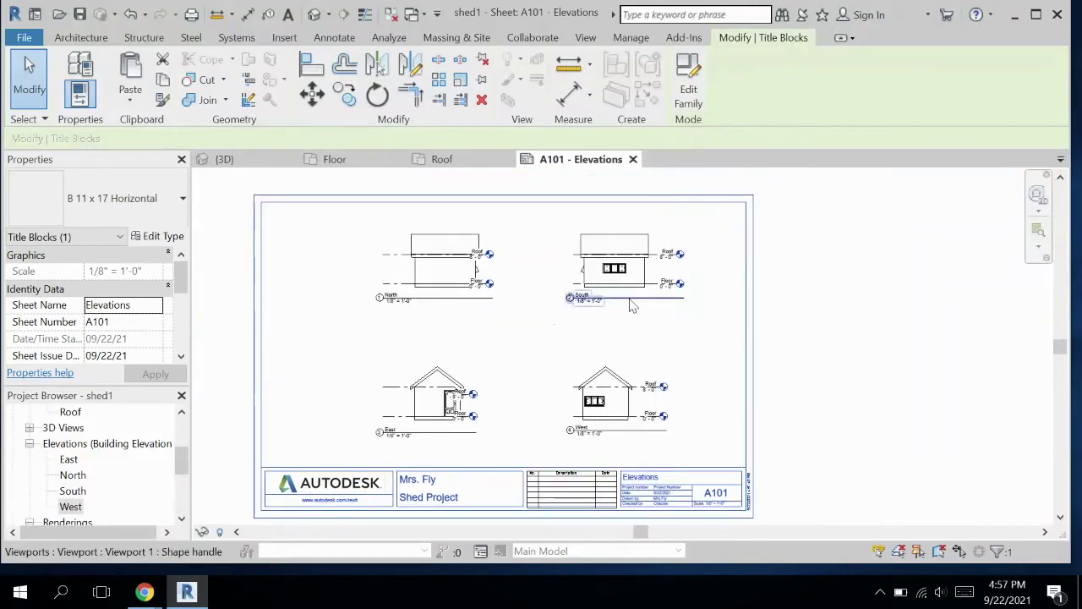
pyautogui.doubleClick(46, 447)
pyautogui.scroll(-3, 47, 452)
pyautogui.click(61, 491)
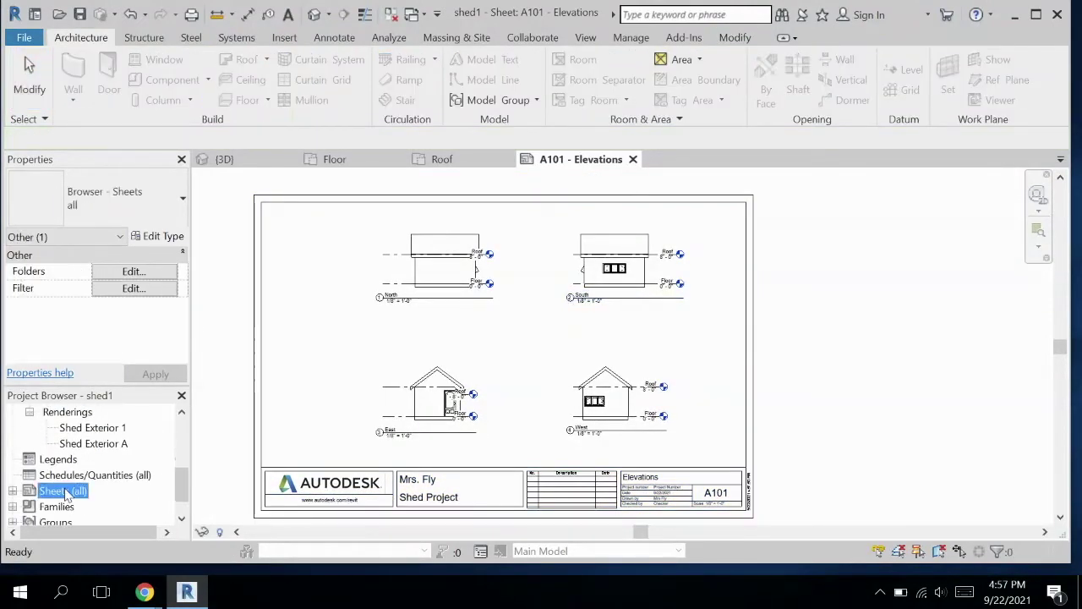
pyautogui.click(11, 490)
pyautogui.scroll(-1, 72, 479)
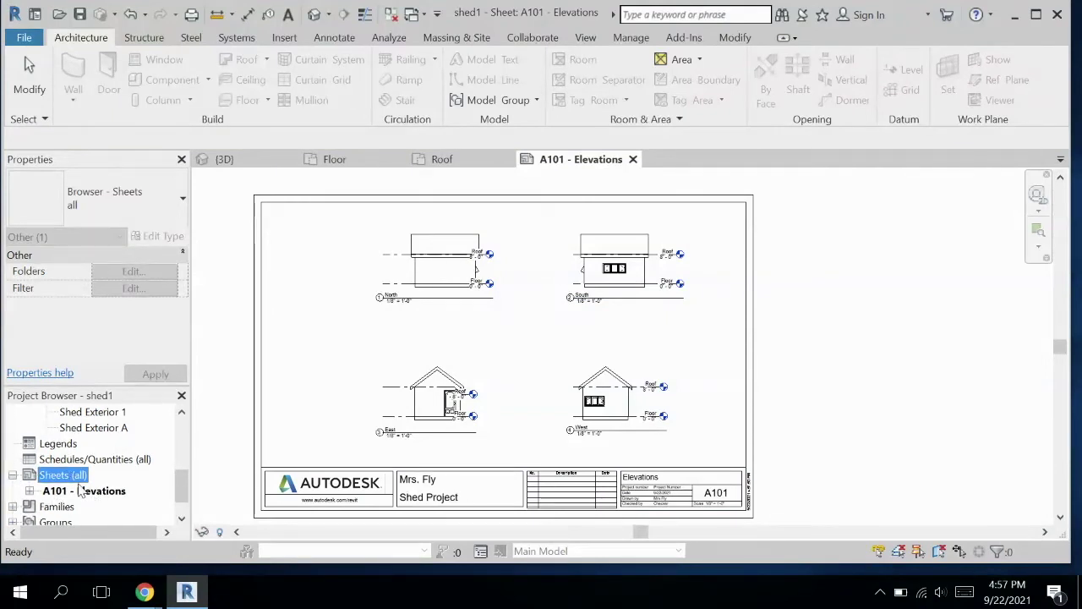
pyautogui.rightClick(69, 478)
pyautogui.click(140, 354)
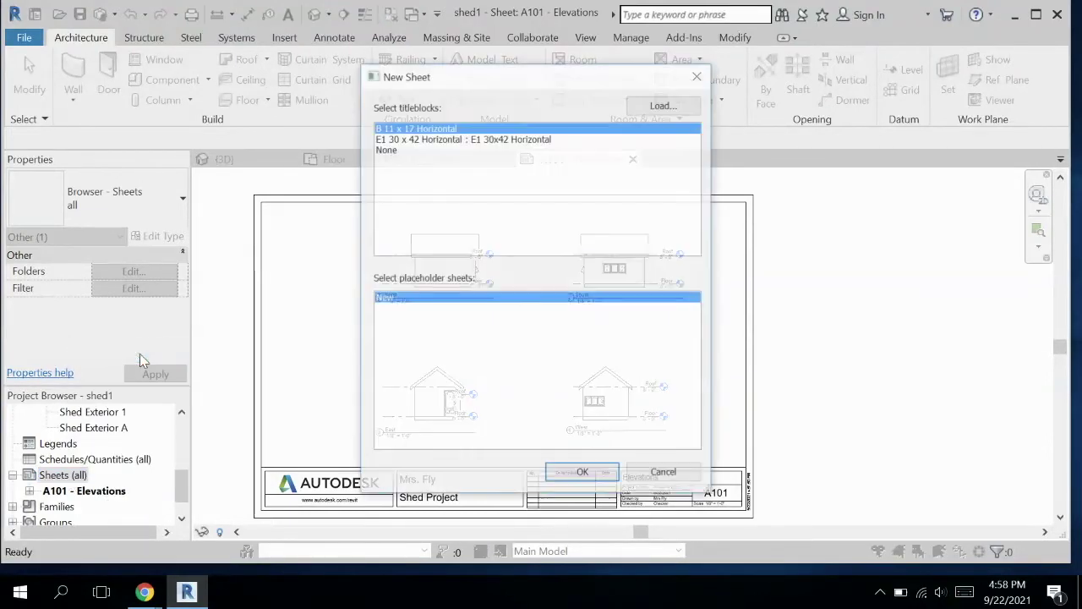
pyautogui.click(581, 473)
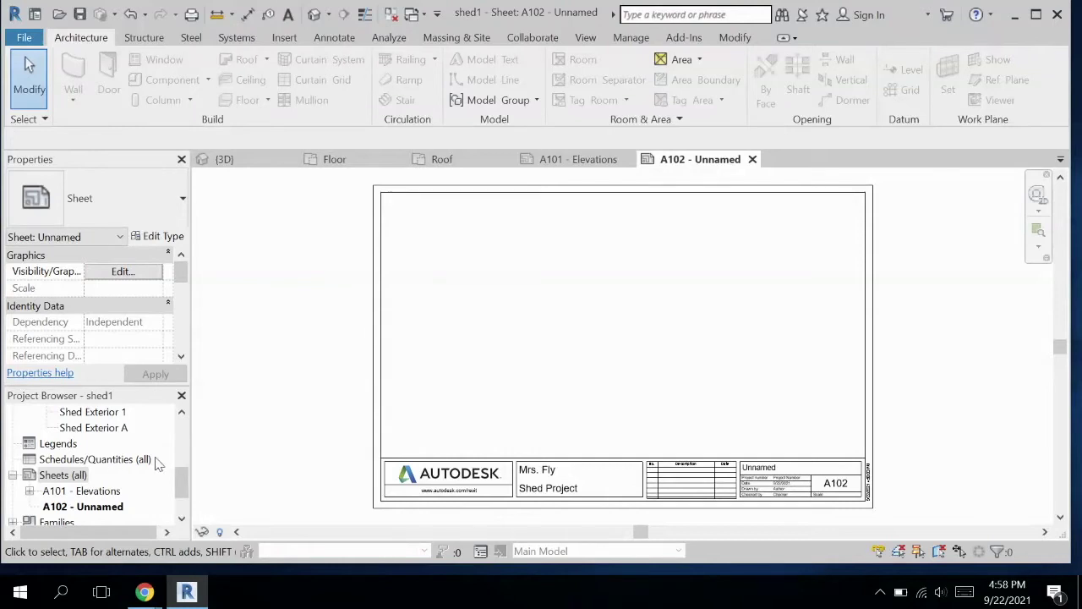
# Start a new schedule and filter its category list to Architecture only
pyautogui.click(113, 459)
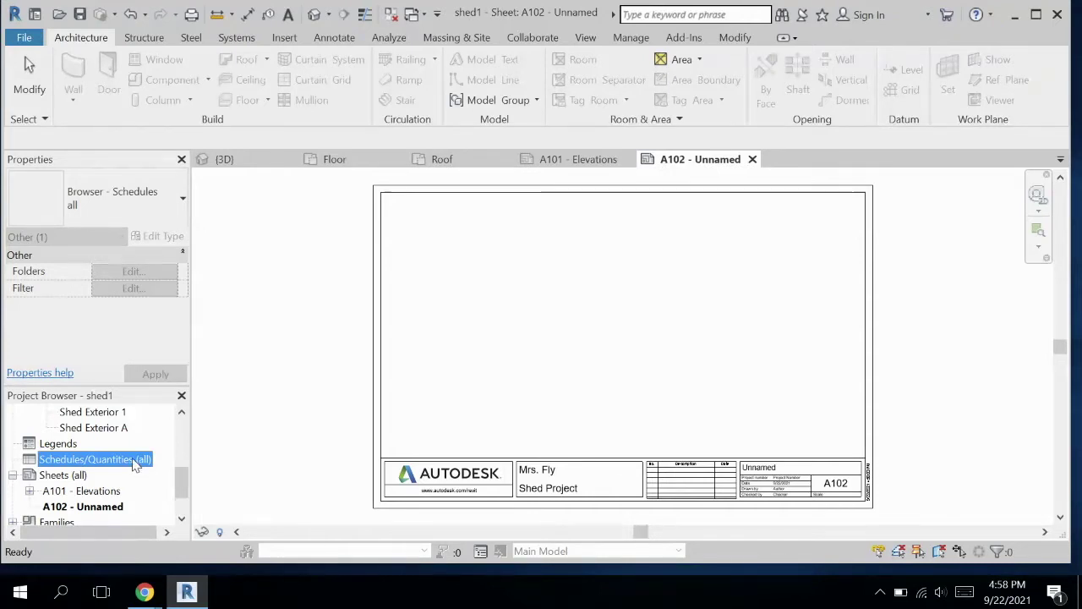
pyautogui.rightClick(133, 465)
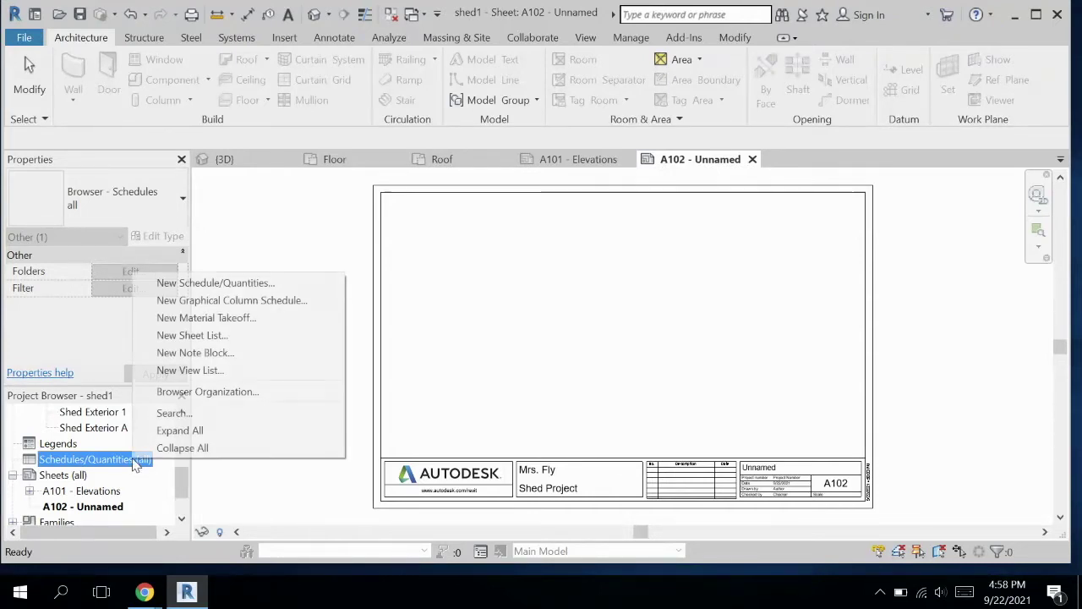
pyautogui.click(238, 286)
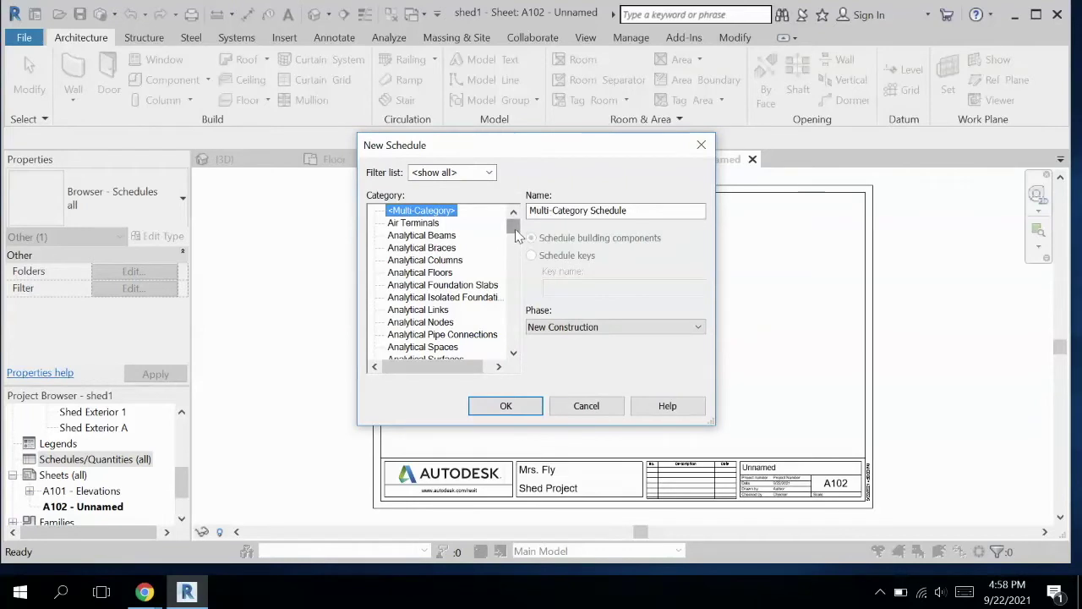
pyautogui.click(489, 172)
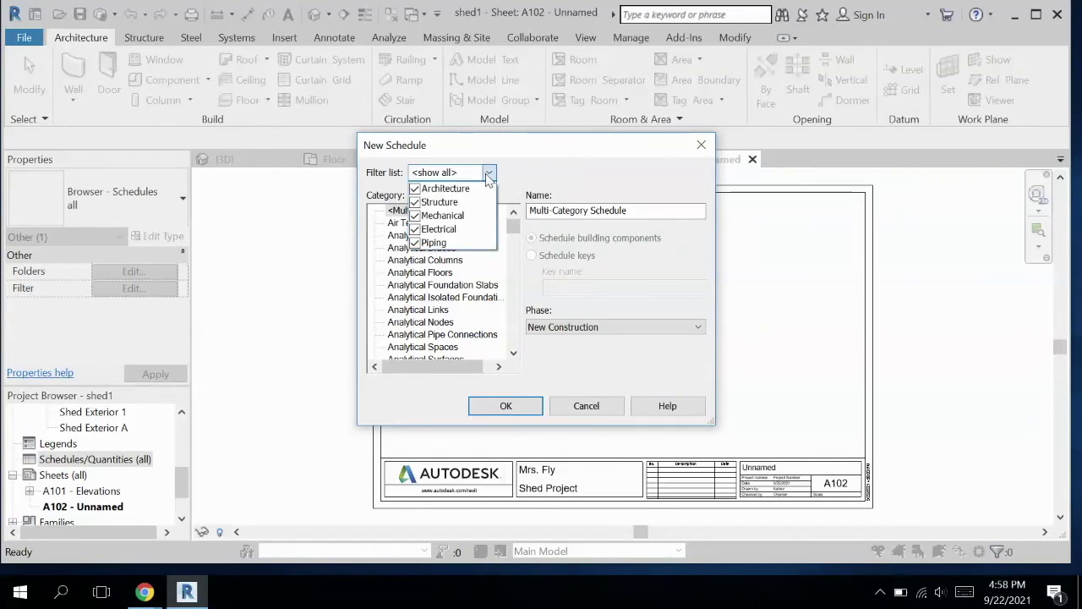
pyautogui.click(489, 173)
pyautogui.click(489, 172)
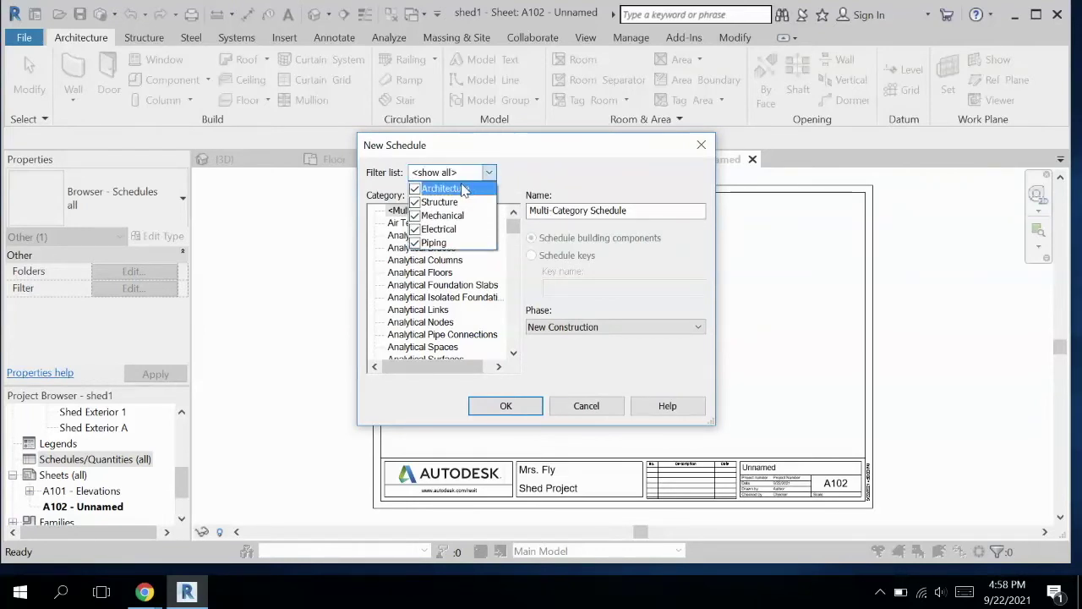
pyautogui.click(414, 203)
pyautogui.click(415, 216)
pyautogui.click(415, 229)
pyautogui.click(415, 242)
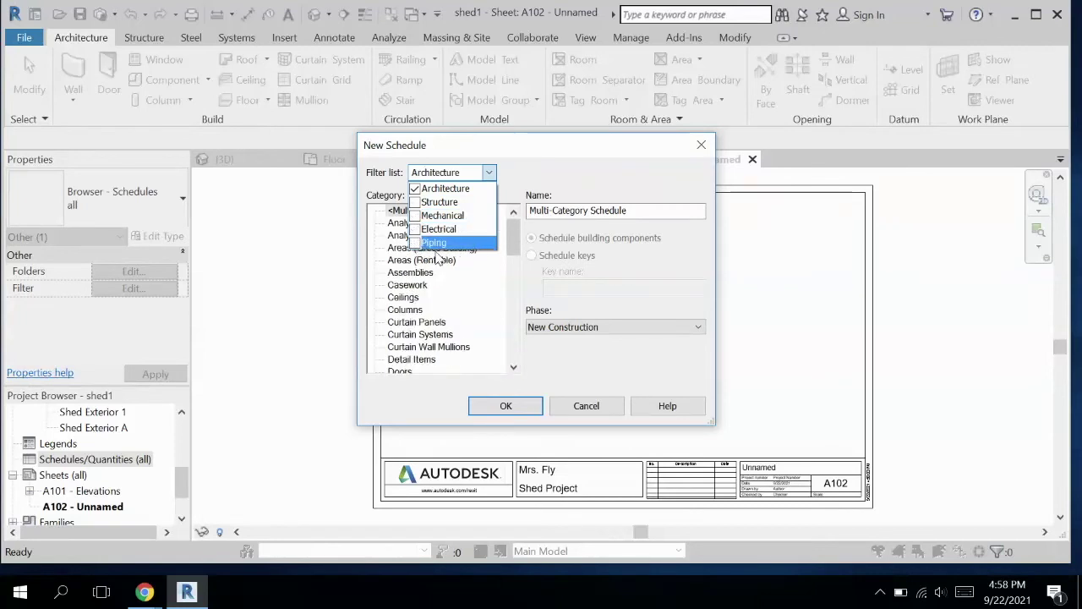
pyautogui.click(533, 173)
# Choose the Doors category for the schedule and create it as Door Schedule for the New Construction phase
pyautogui.scroll(-2, 511, 241)
pyautogui.scroll(2, 512, 241)
pyautogui.moveTo(512, 246); pyautogui.dragTo(508, 336)
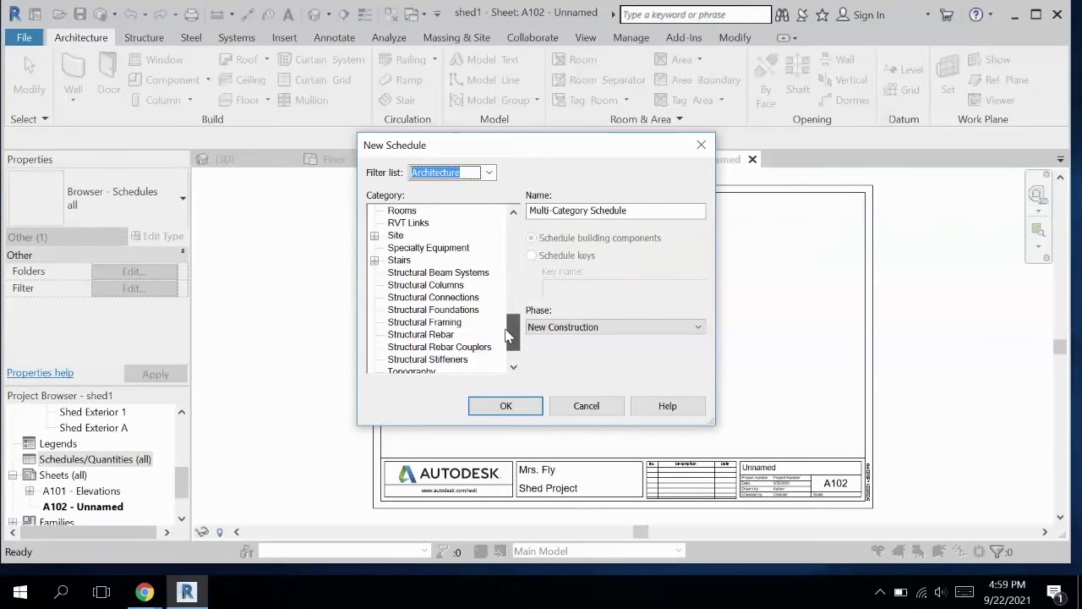
pyautogui.moveTo(508, 335); pyautogui.dragTo(496, 262)
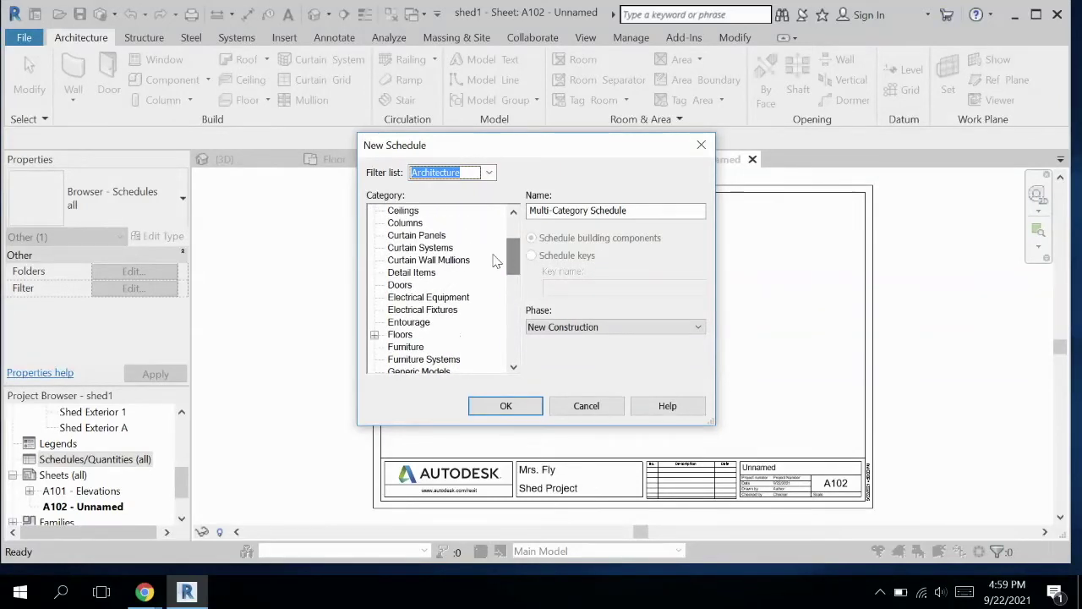
pyautogui.click(400, 285)
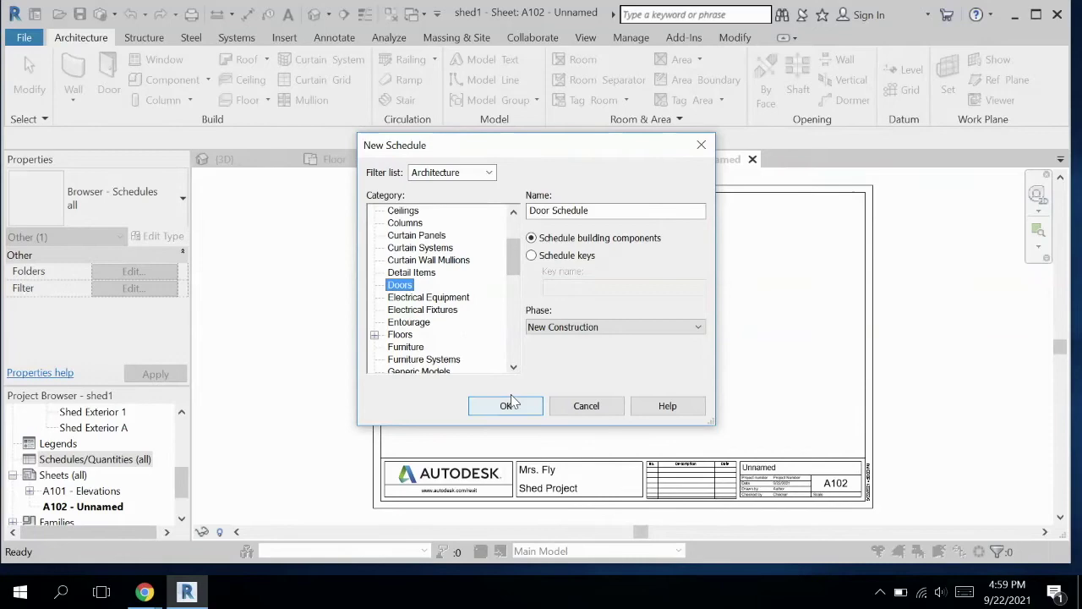
pyautogui.click(503, 404)
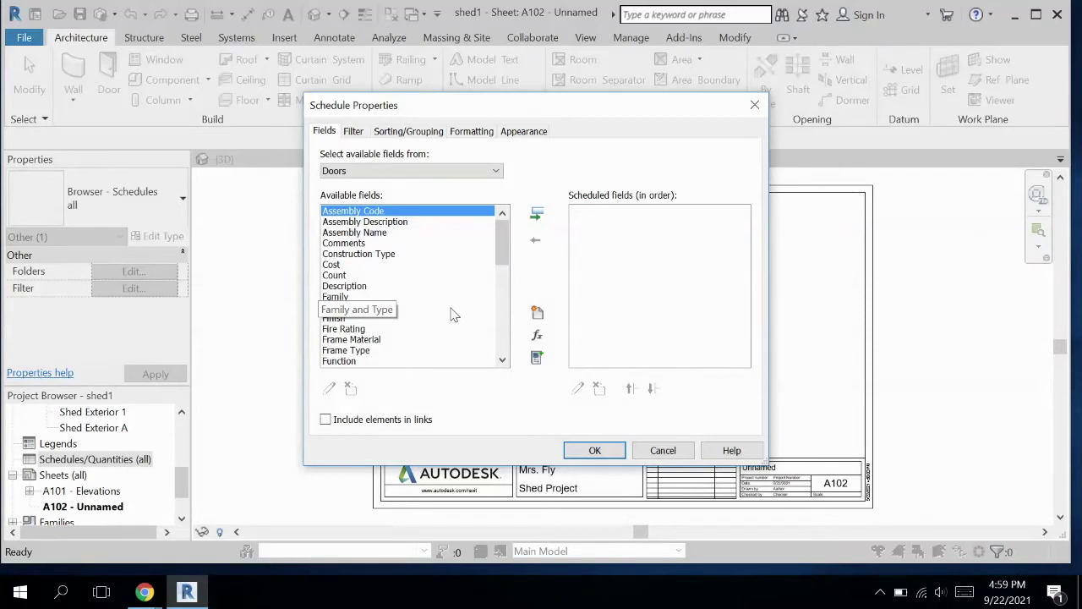
# Build the door schedule from the Family, Height and Width fields, in that order, and widen its Family column to fit the full names
pyautogui.click(354, 297)
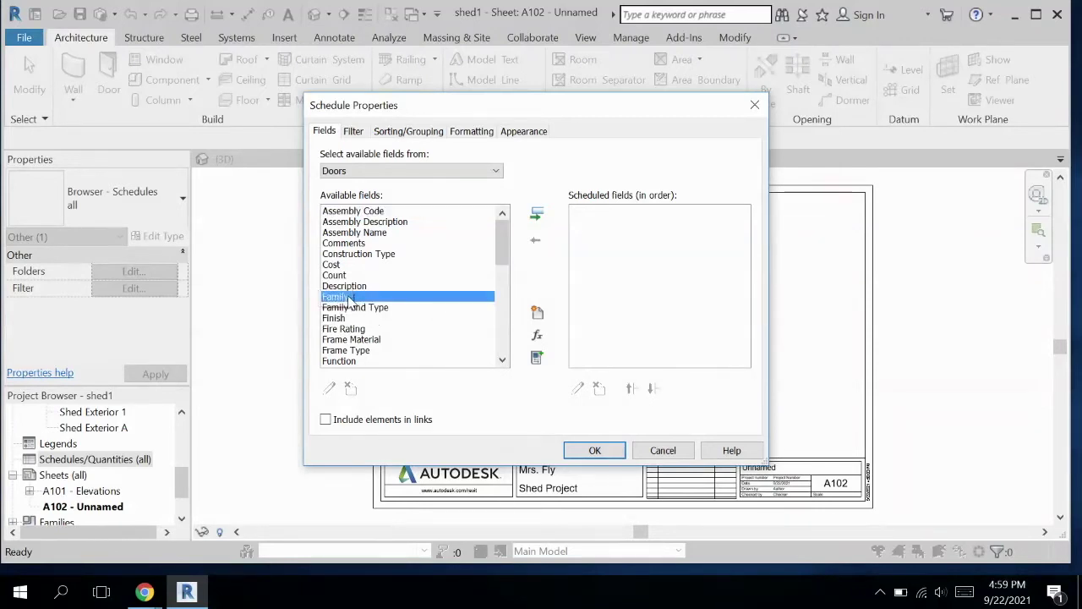
pyautogui.click(537, 216)
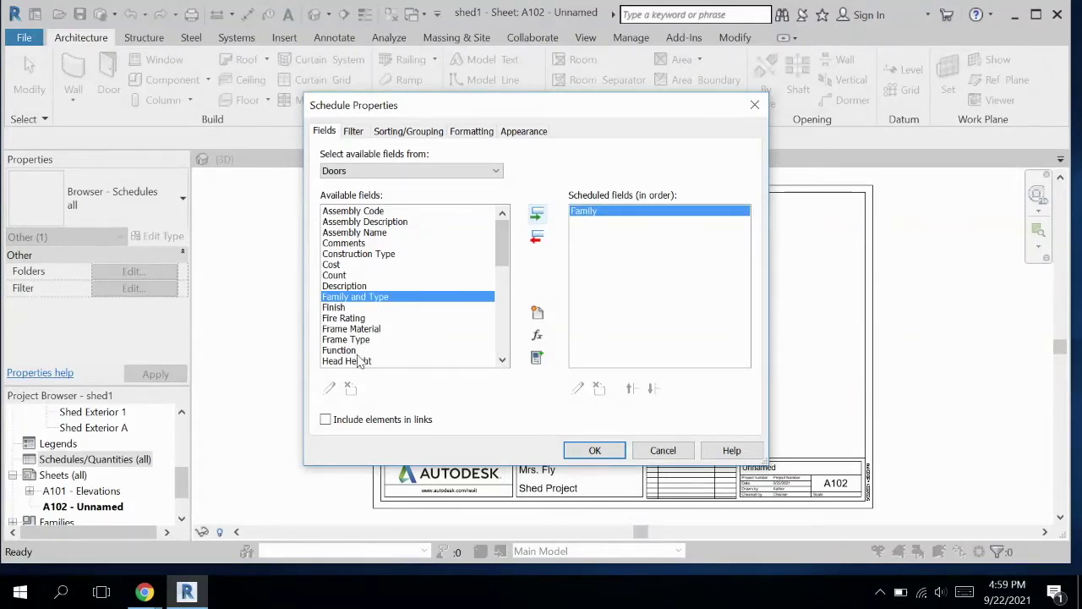
pyautogui.scroll(-2, 498, 251)
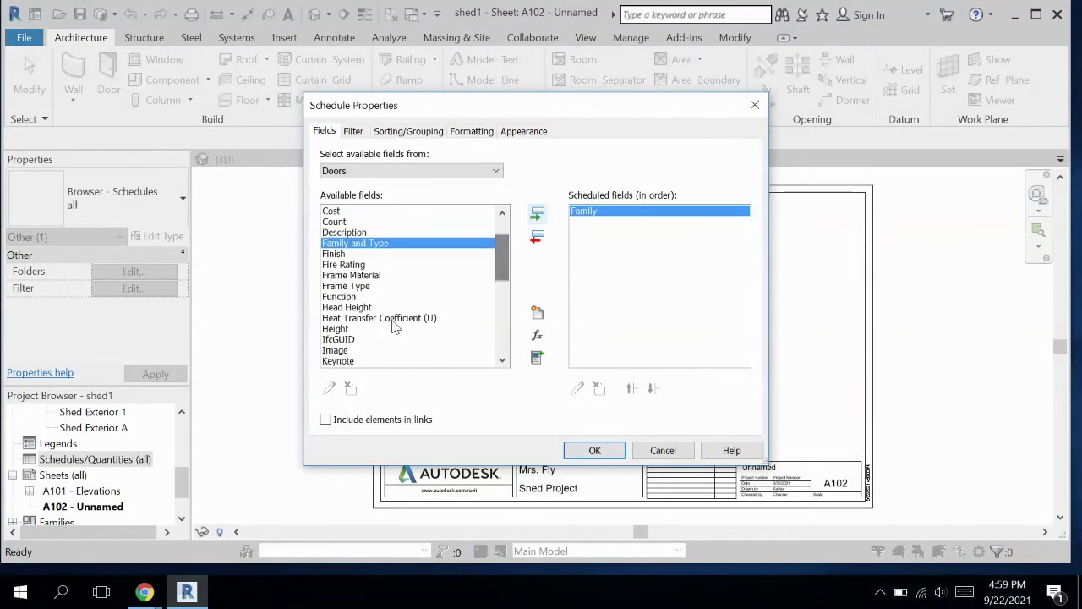
pyautogui.click(378, 330)
pyautogui.click(537, 216)
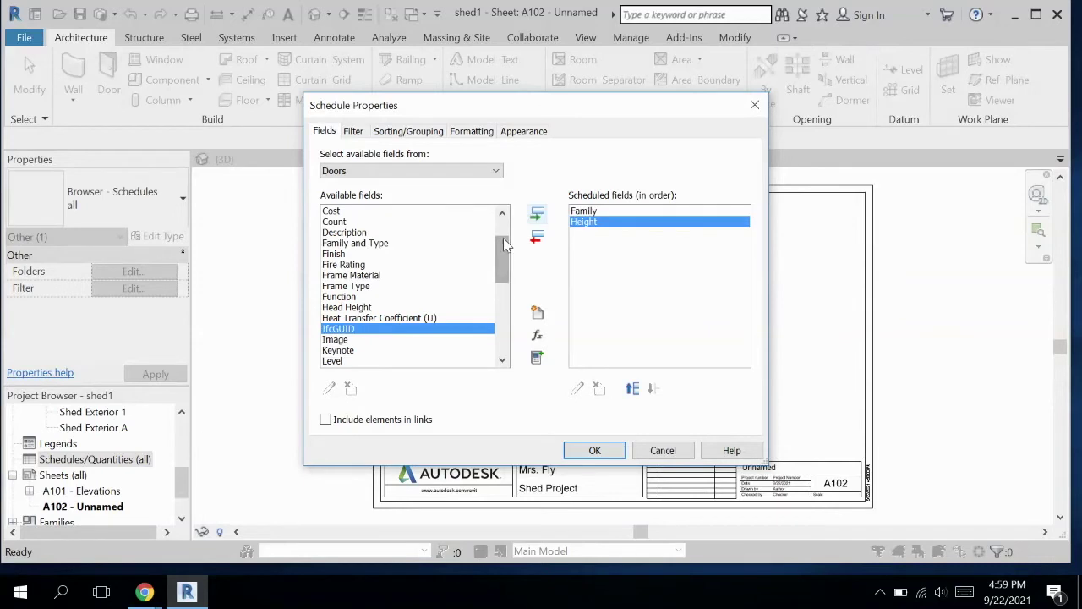
pyautogui.scroll(-1, 504, 256)
pyautogui.moveTo(503, 255); pyautogui.dragTo(501, 321)
pyautogui.click(411, 360)
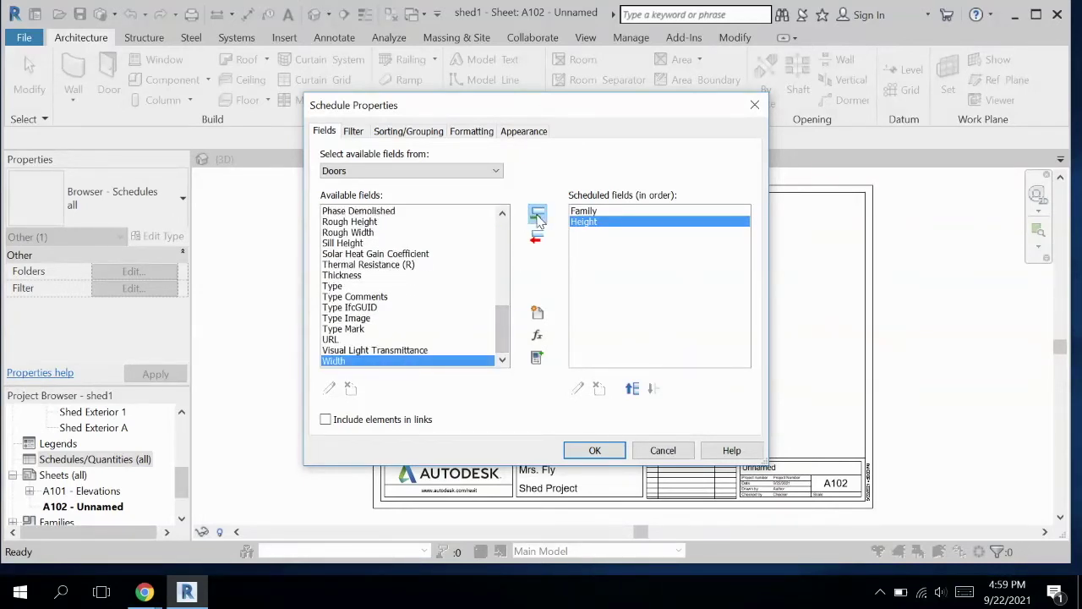
pyautogui.click(537, 216)
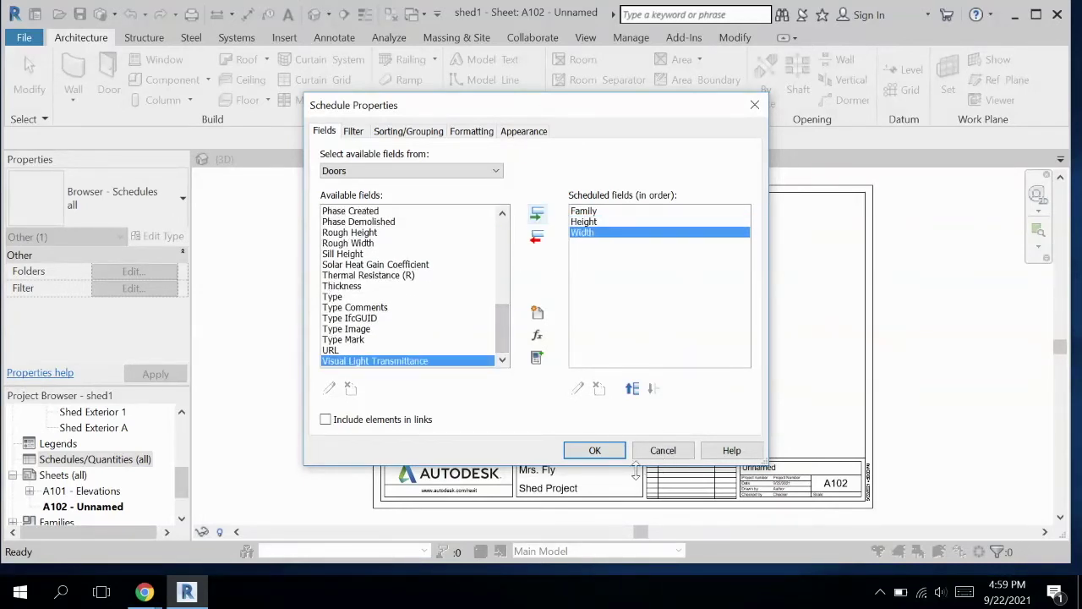
pyautogui.click(597, 451)
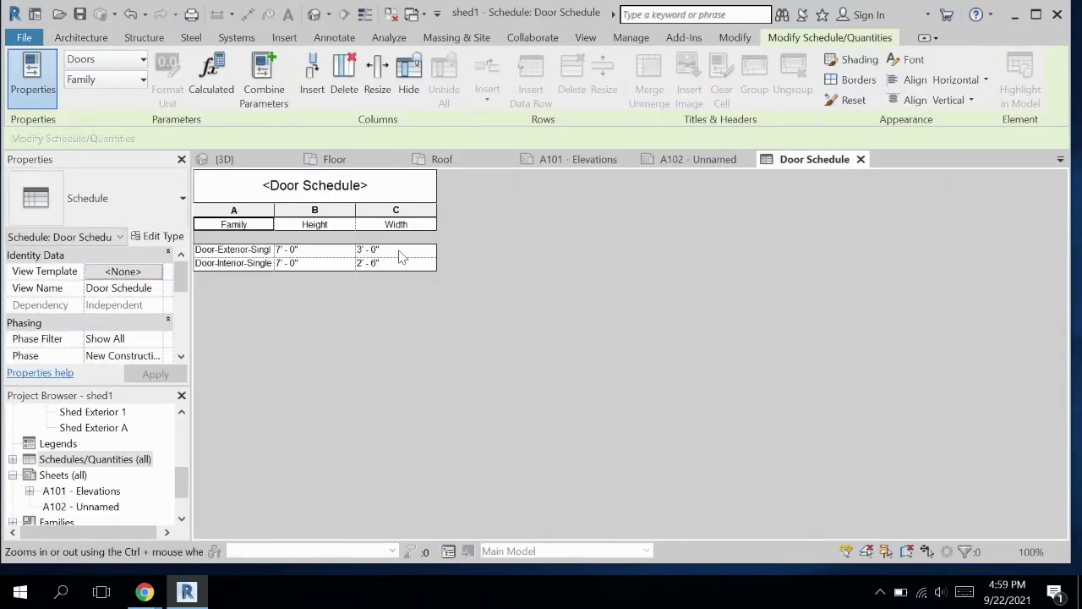
pyautogui.moveTo(274, 227); pyautogui.dragTo(424, 224)
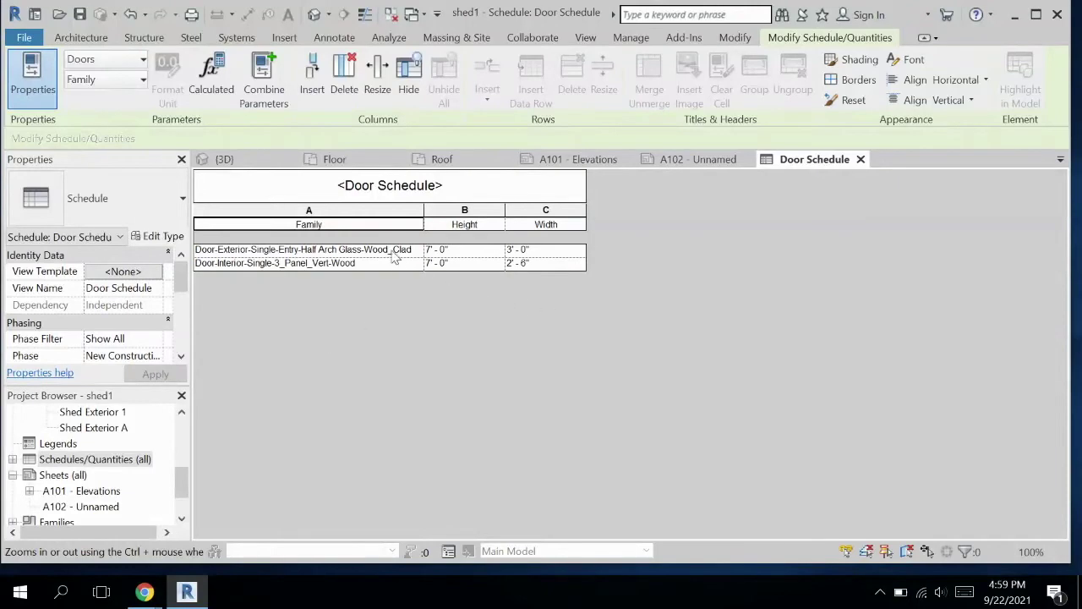
# Create a new schedule for the Windows category, named Window Schedule, for the New Construction phase
pyautogui.rightClick(94, 467)
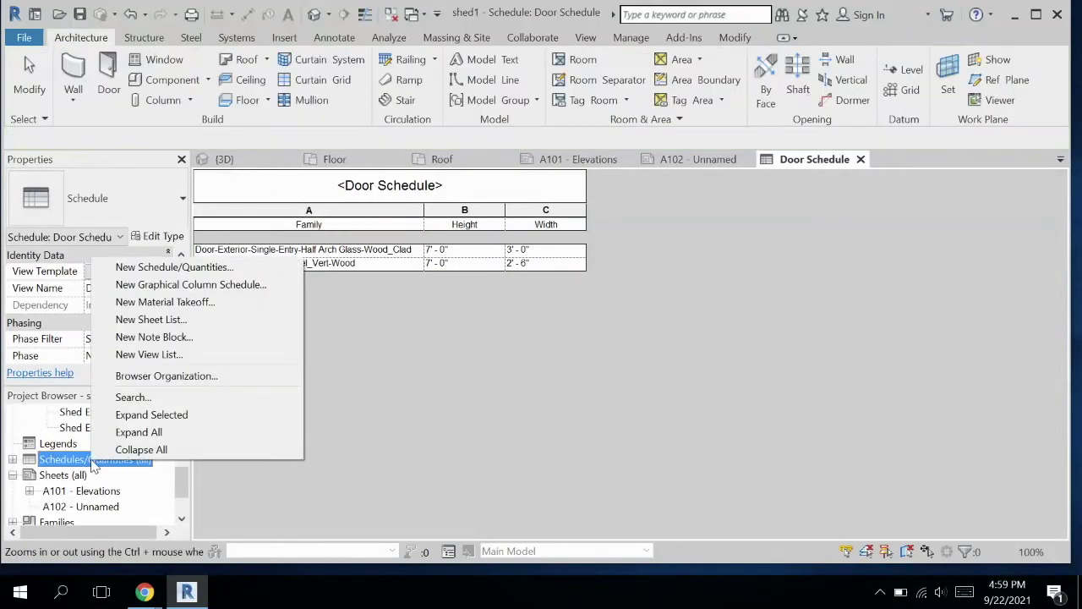
pyautogui.click(186, 269)
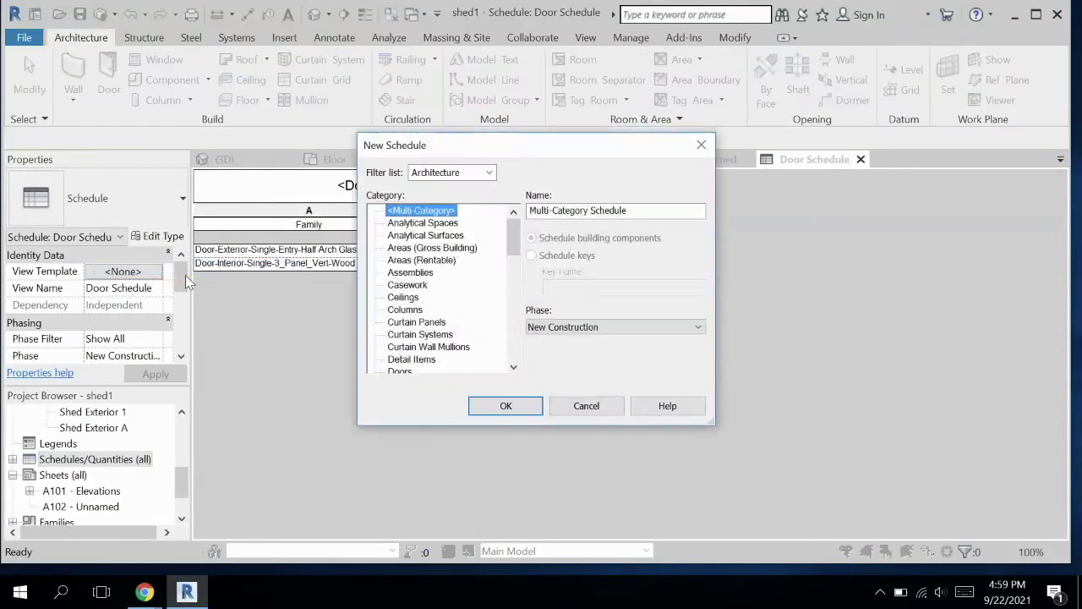
pyautogui.moveTo(513, 245); pyautogui.dragTo(517, 360)
pyautogui.click(405, 360)
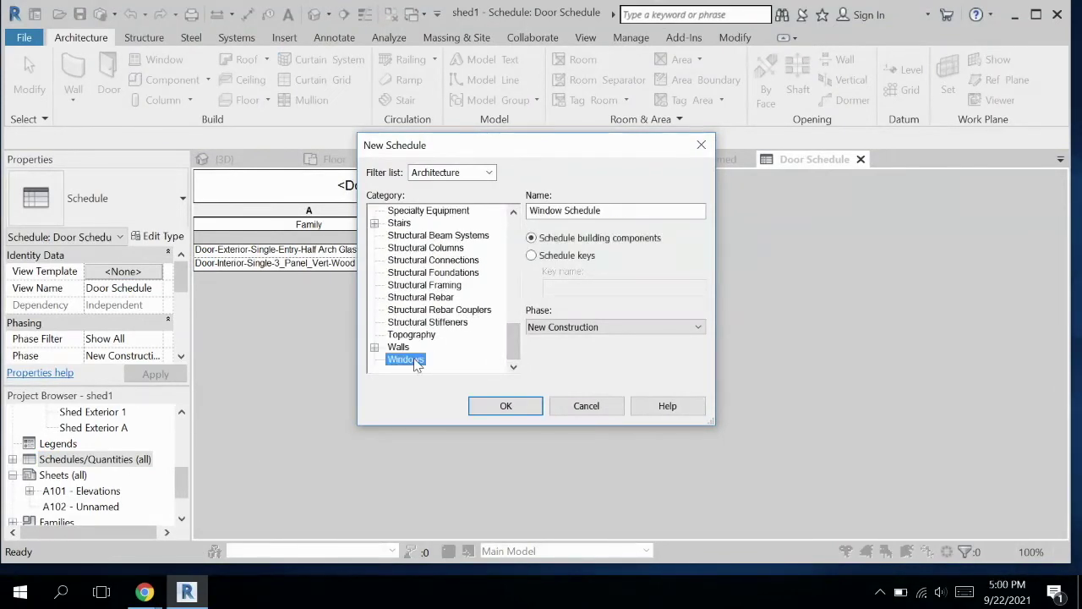
pyautogui.click(504, 407)
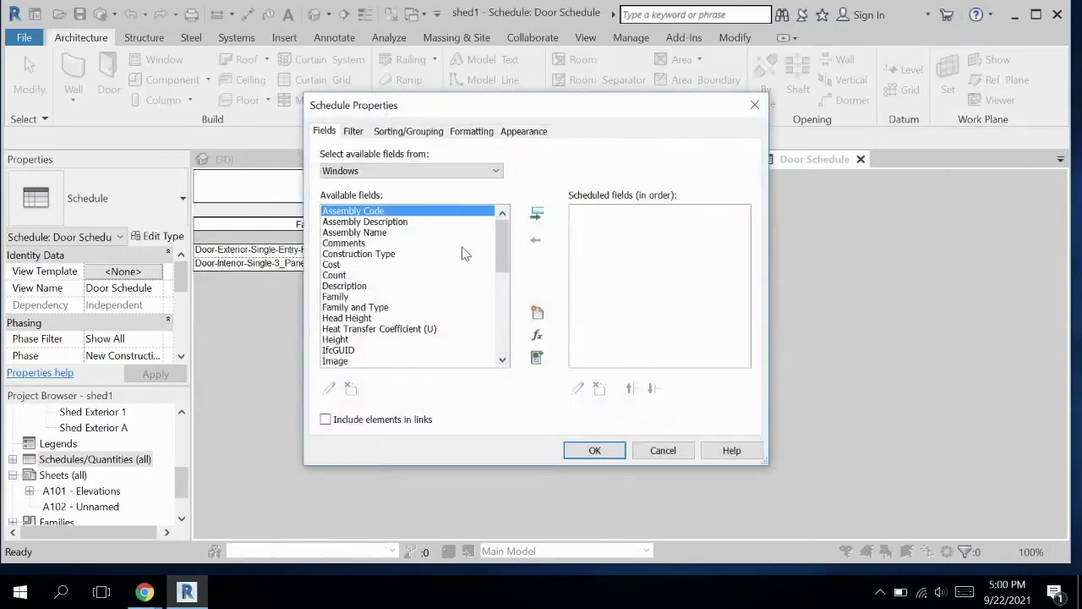
# Build the window schedule from the Family, Height and Width fields, in that order, and widen its Family column to fit the full names
pyautogui.doubleClick(346, 300)
pyautogui.moveTo(502, 256); pyautogui.dragTo(520, 286)
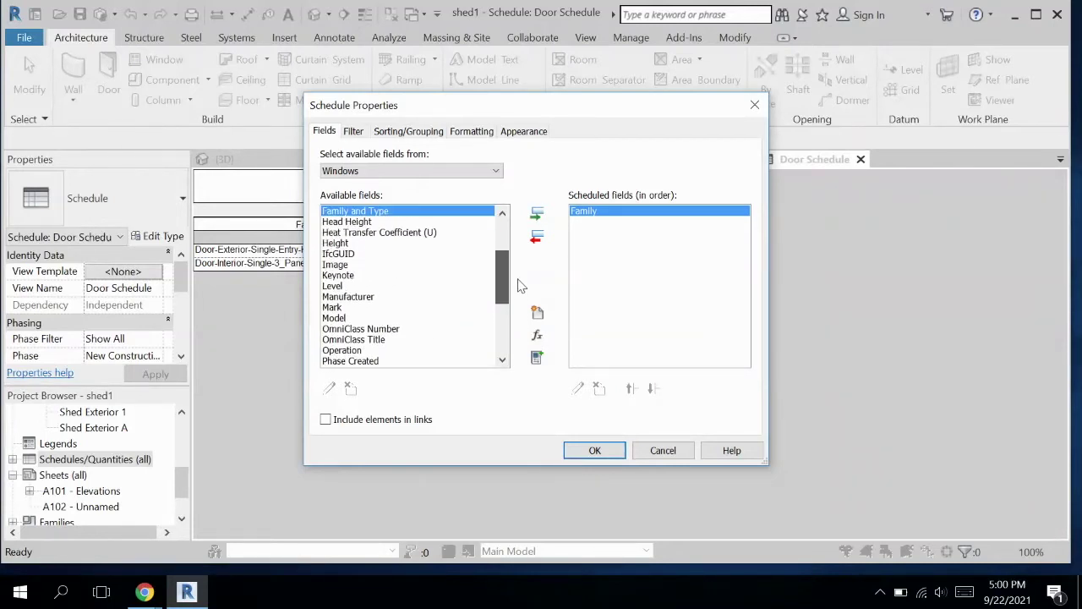
pyautogui.doubleClick(382, 245)
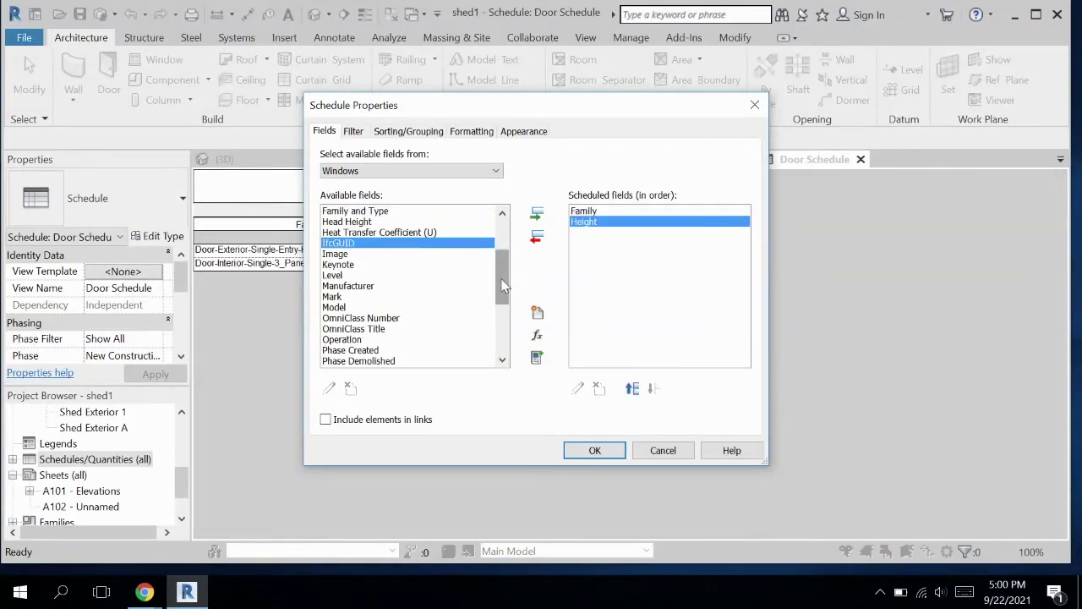
pyautogui.moveTo(502, 273); pyautogui.dragTo(502, 332)
pyautogui.doubleClick(342, 361)
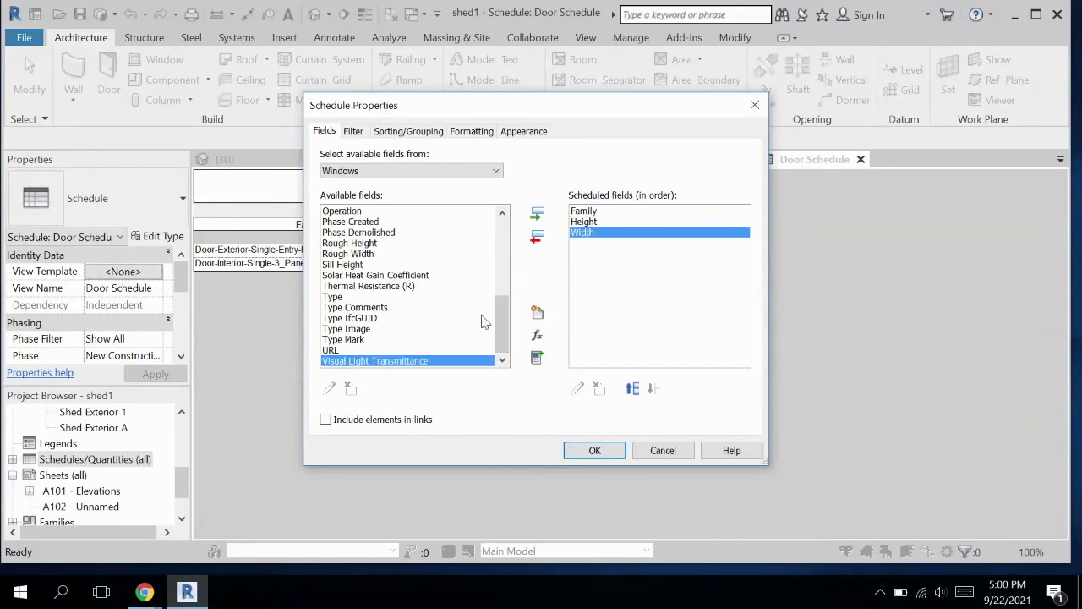
pyautogui.click(614, 451)
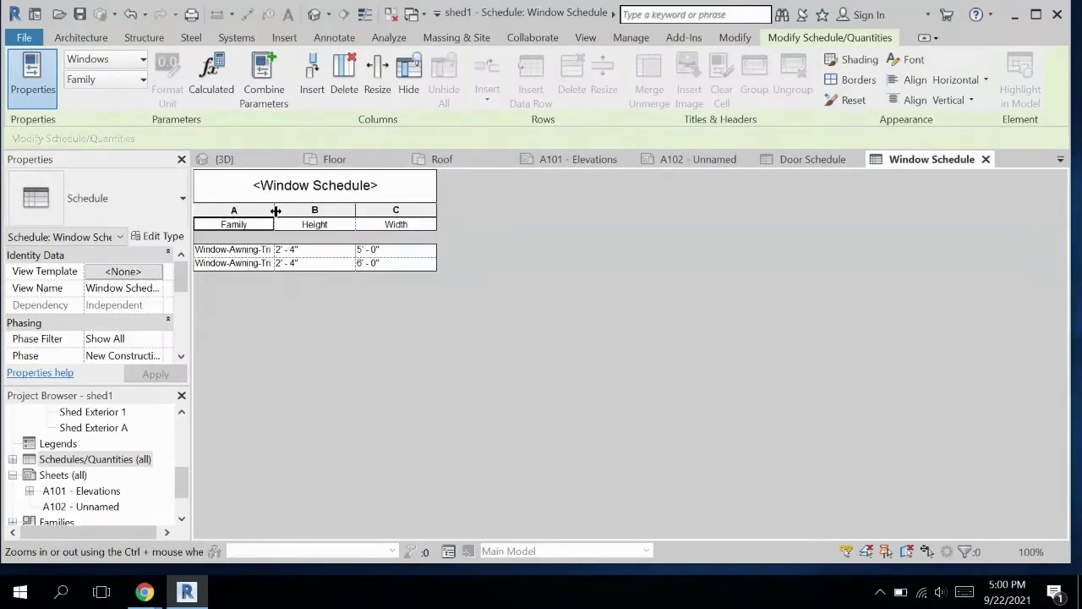
pyautogui.moveTo(274, 210); pyautogui.dragTo(353, 215)
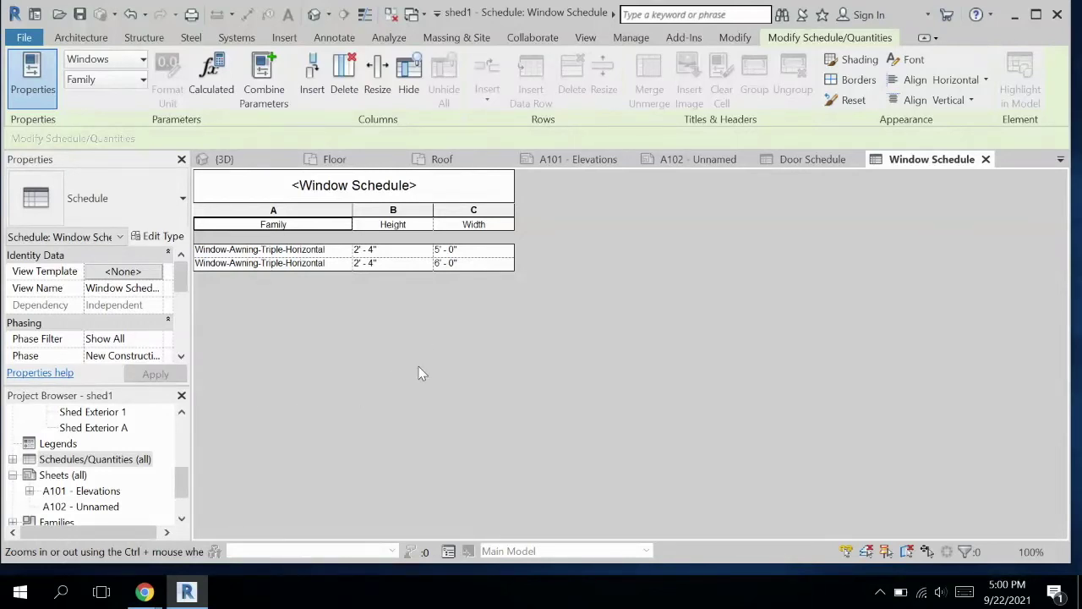
# Examine the categories offered for another new schedule with the filter list set to Electrical only, and cancel without creating it
pyautogui.rightClick(98, 465)
pyautogui.click(174, 270)
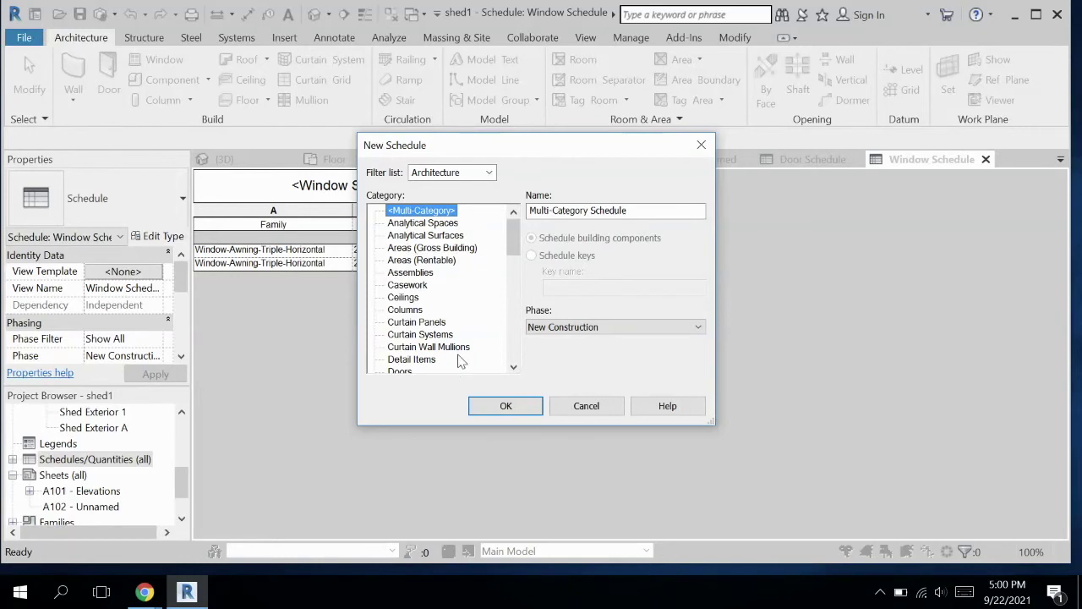
pyautogui.moveTo(512, 270)
pyautogui.mouseDown()
pyautogui.moveTo(510, 332)
pyautogui.moveTo(511, 257)
pyautogui.mouseUp()
pyautogui.click(488, 174)
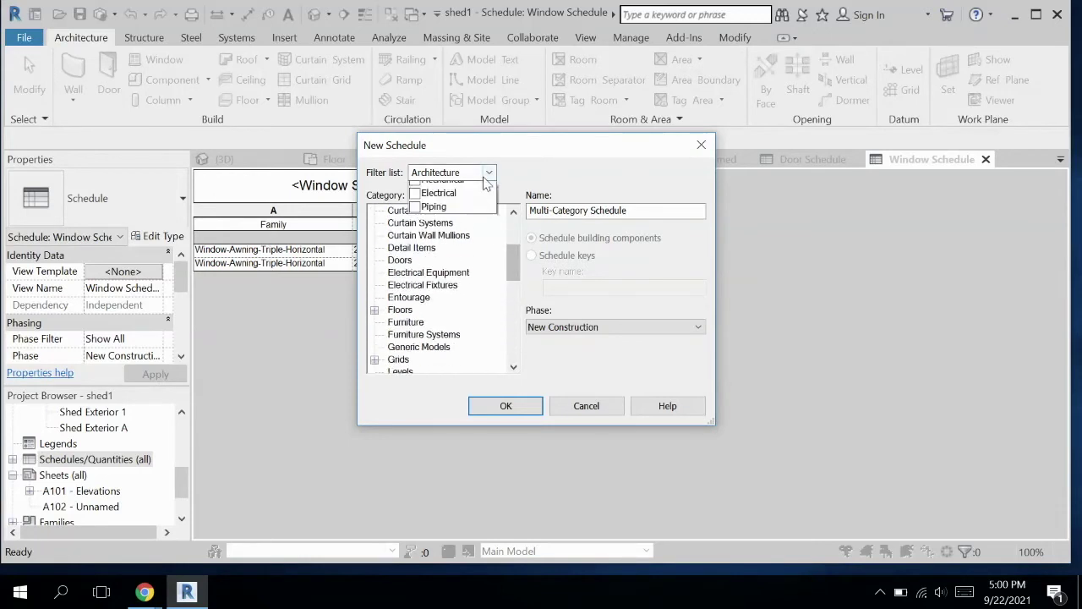
pyautogui.click(415, 229)
pyautogui.click(416, 189)
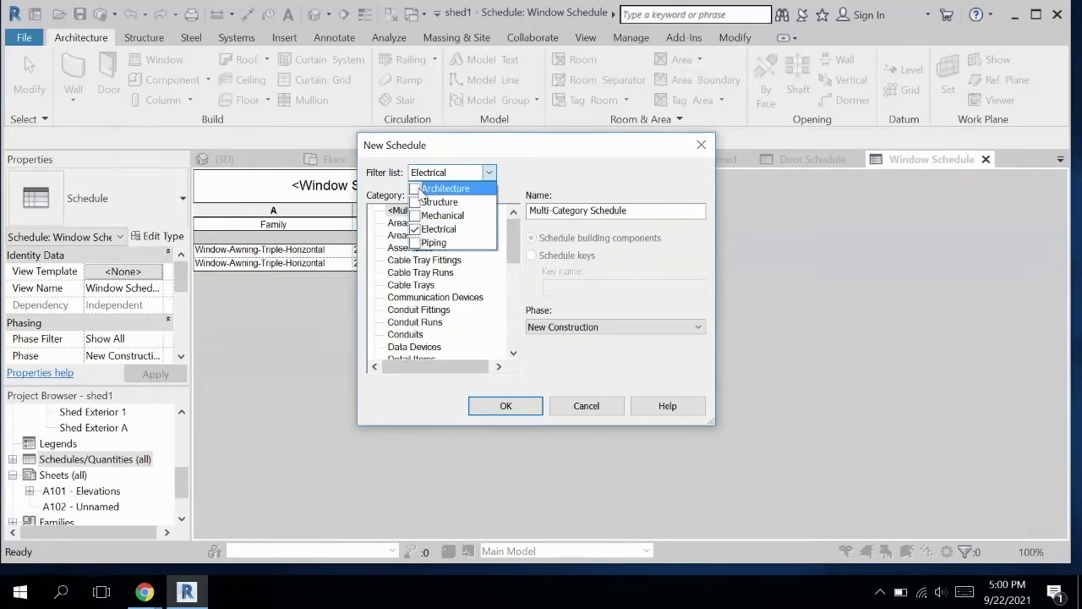
pyautogui.click(514, 243)
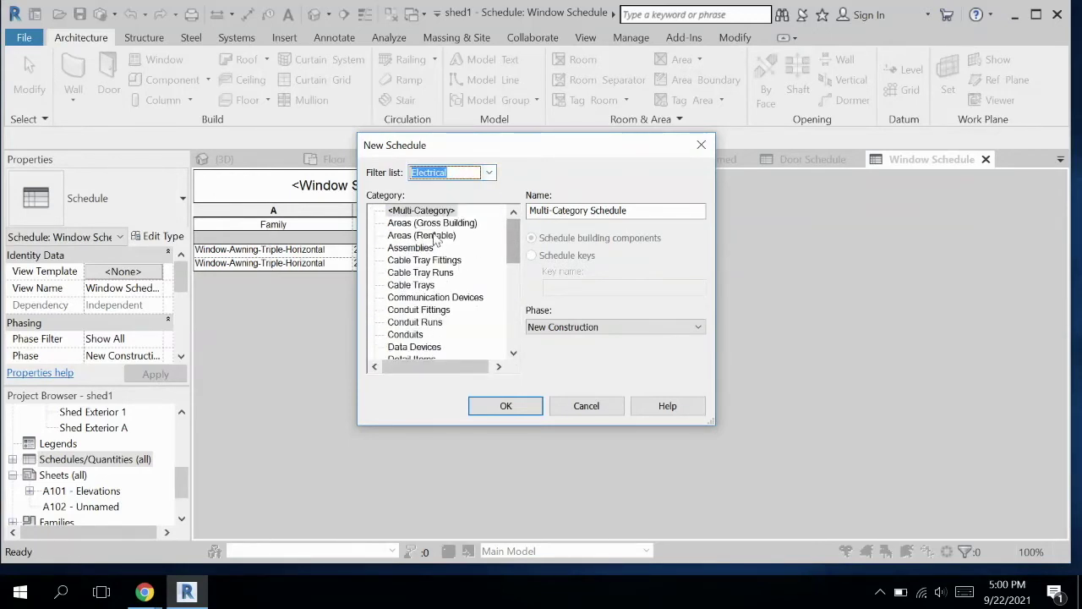
pyautogui.moveTo(512, 251); pyautogui.dragTo(522, 325)
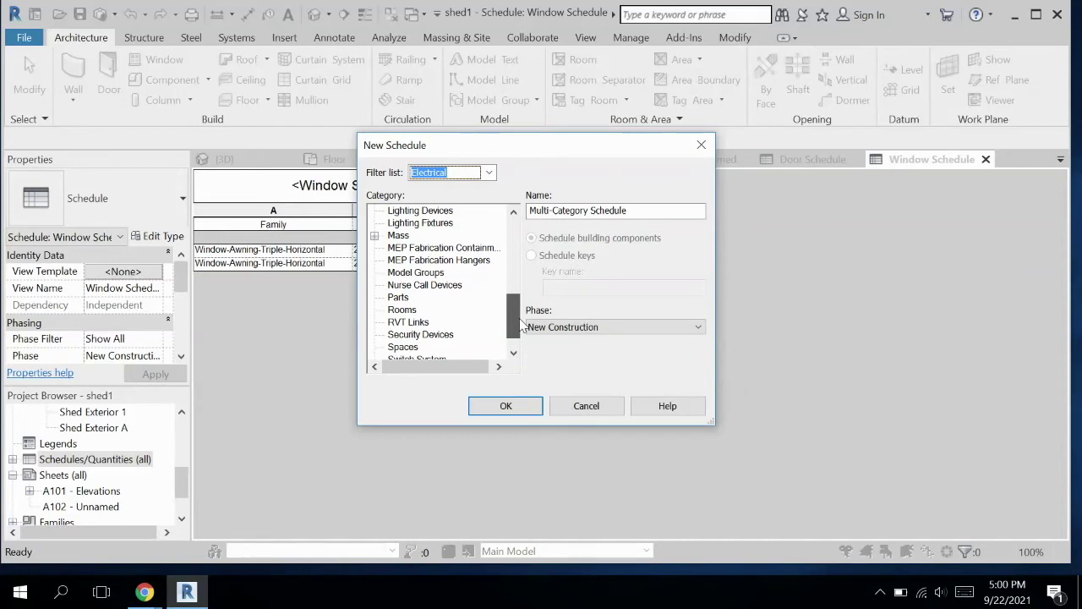
pyautogui.moveTo(522, 326); pyautogui.dragTo(513, 287)
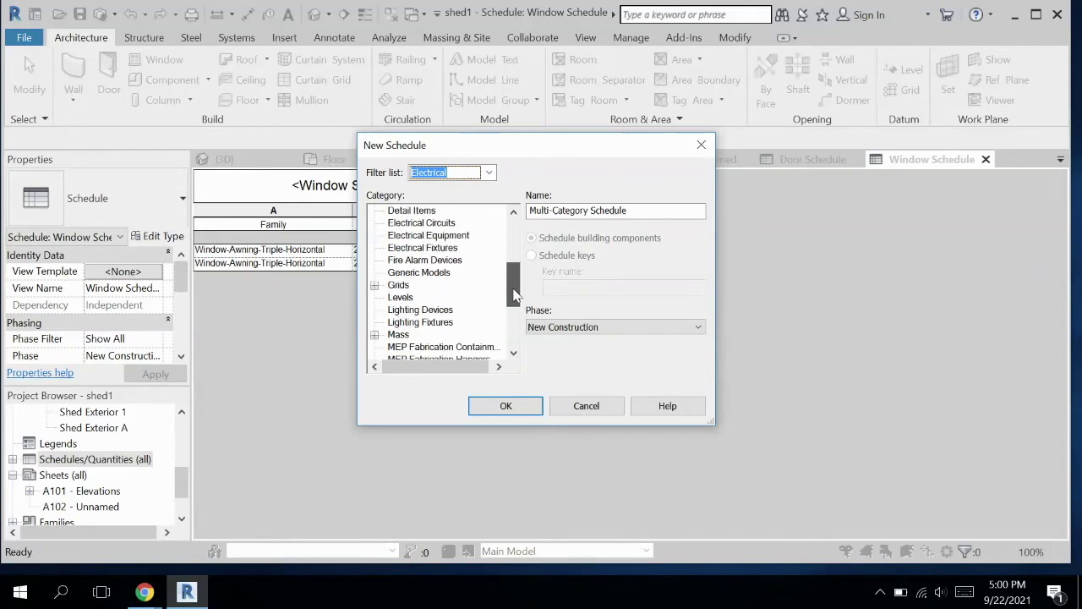
pyautogui.click(586, 406)
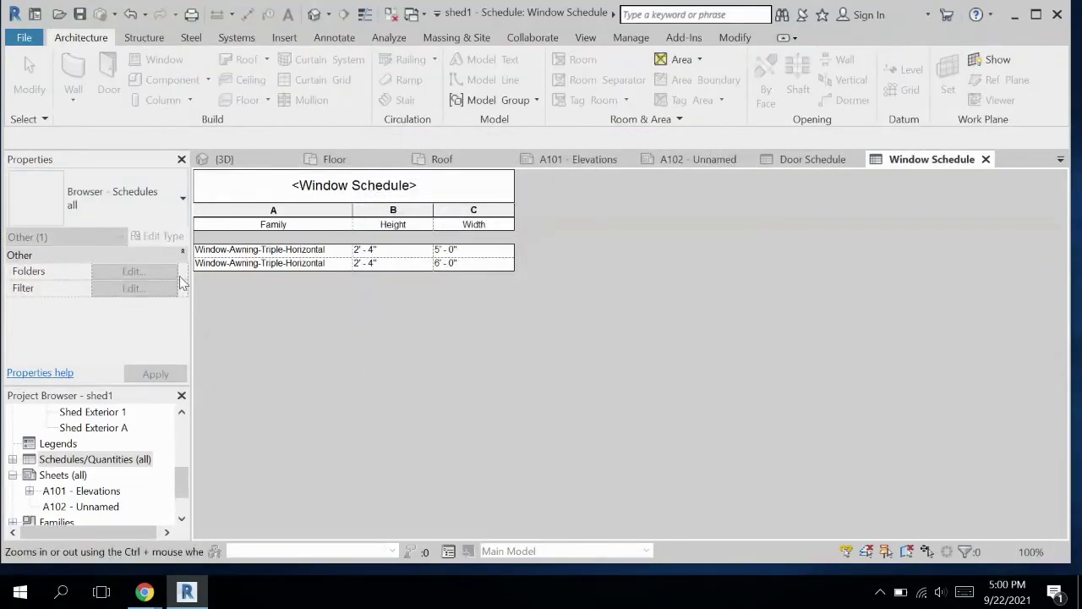
# Rename sheet A102 as Schedules in its title block
pyautogui.click(689, 159)
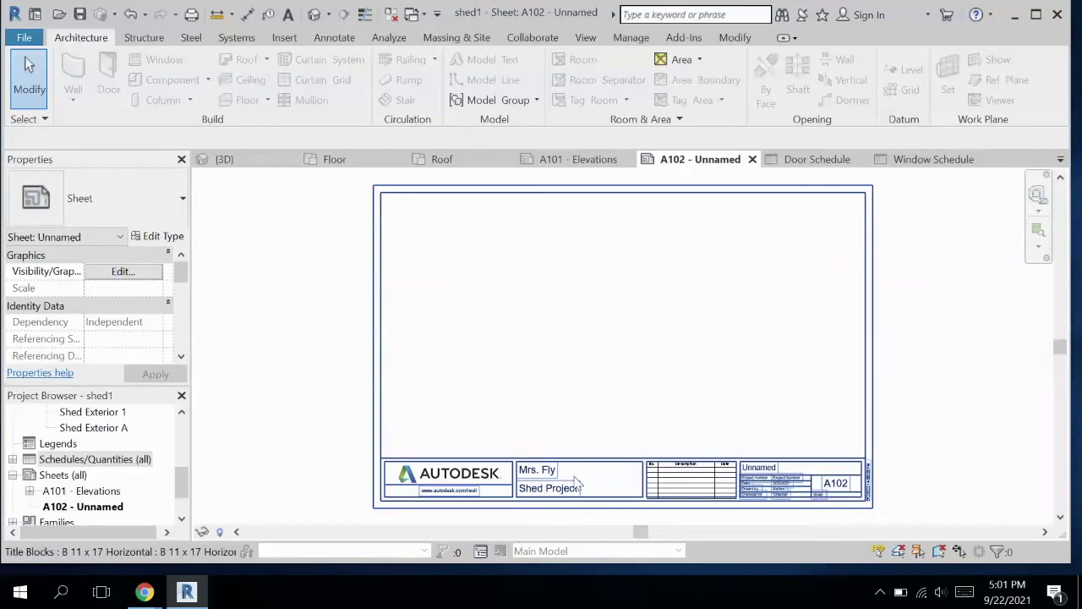
pyautogui.scroll(3, 782, 484)
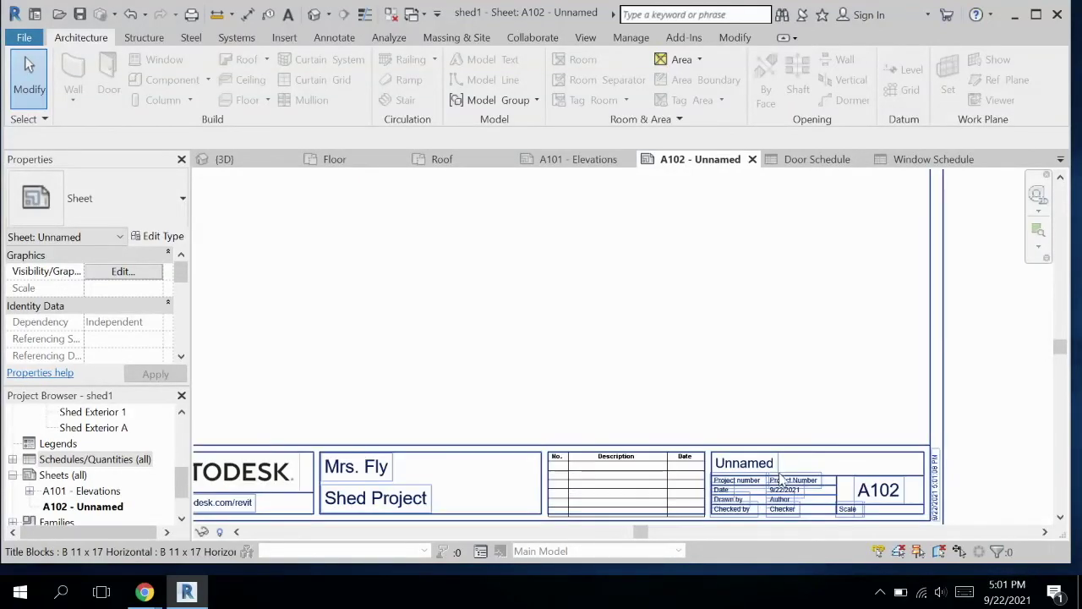
pyautogui.doubleClick(727, 459)
pyautogui.write('Schedules')
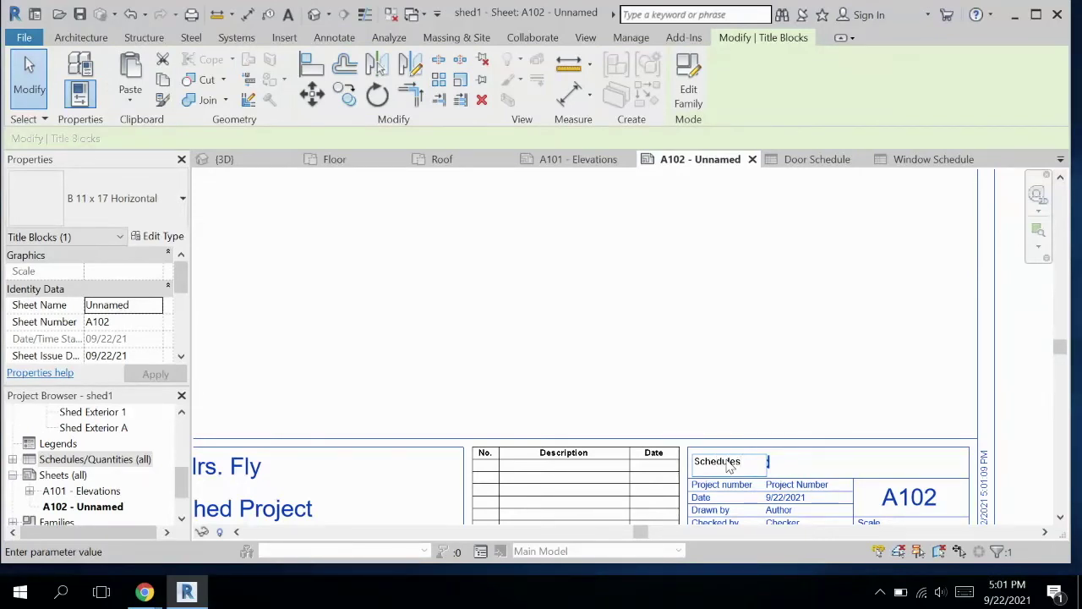
pyautogui.click(766, 404)
# Place the Door Schedule and the Window Schedule side by side on sheet A102, with their top edges aligned
pyautogui.moveTo(811, 430); pyautogui.dragTo(767, 332, button='middle')
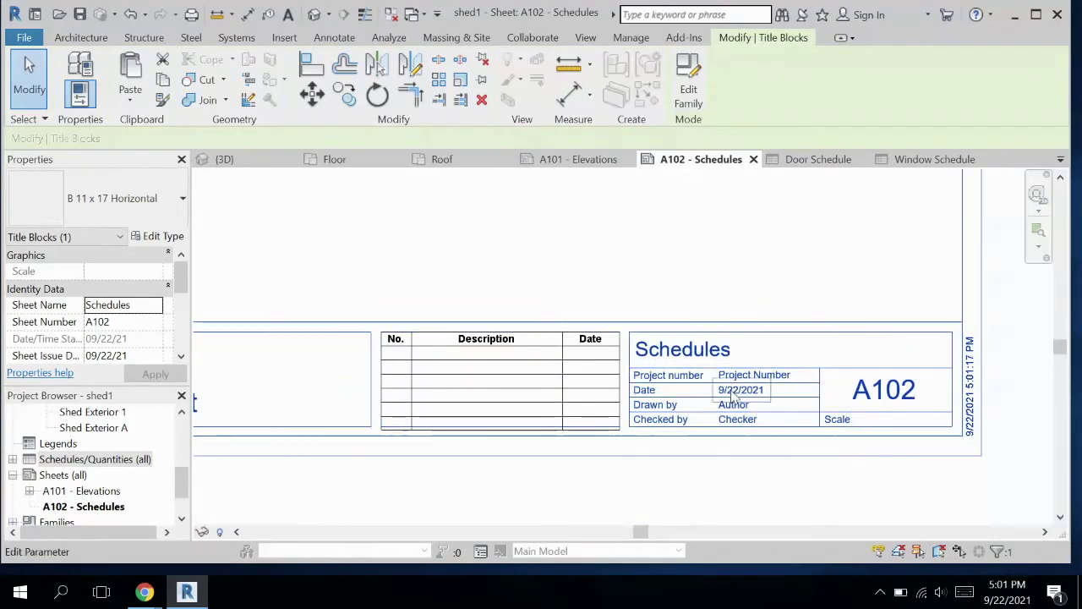
pyautogui.moveTo(579, 390); pyautogui.dragTo(606, 401, button='middle')
pyautogui.scroll(-4, 539, 322)
pyautogui.moveTo(517, 300); pyautogui.dragTo(598, 363, button='middle')
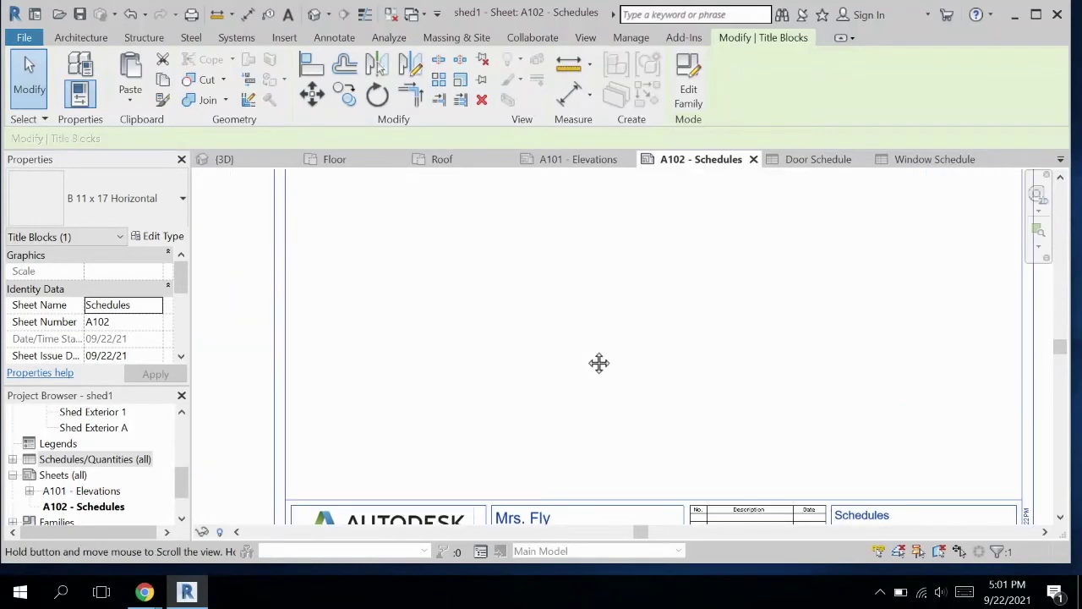
pyautogui.scroll(-1, 566, 312)
pyautogui.moveTo(568, 269); pyautogui.dragTo(519, 316, button='middle')
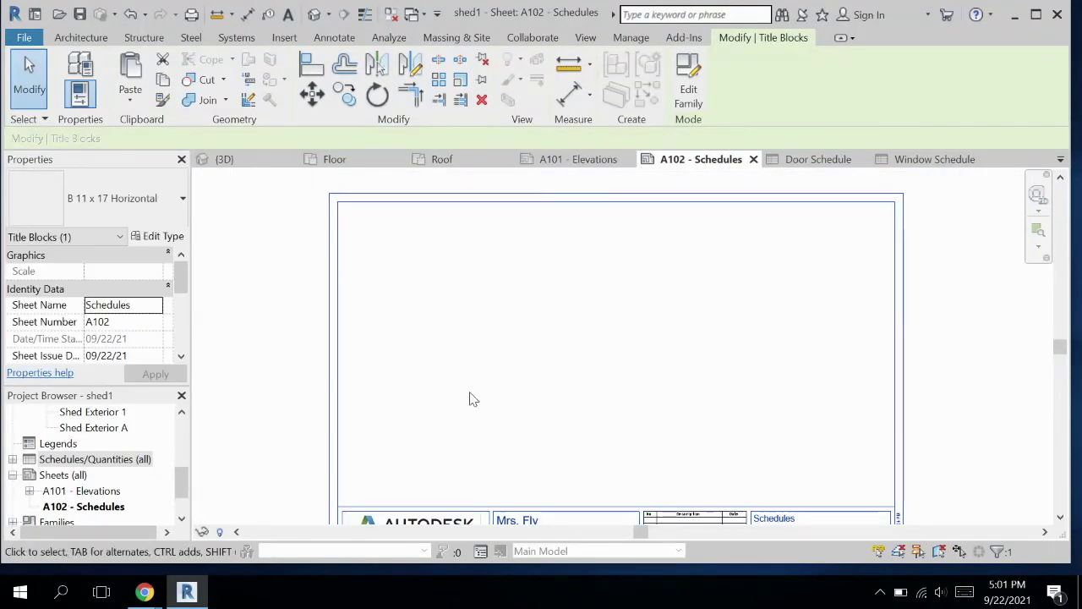
pyautogui.click(13, 459)
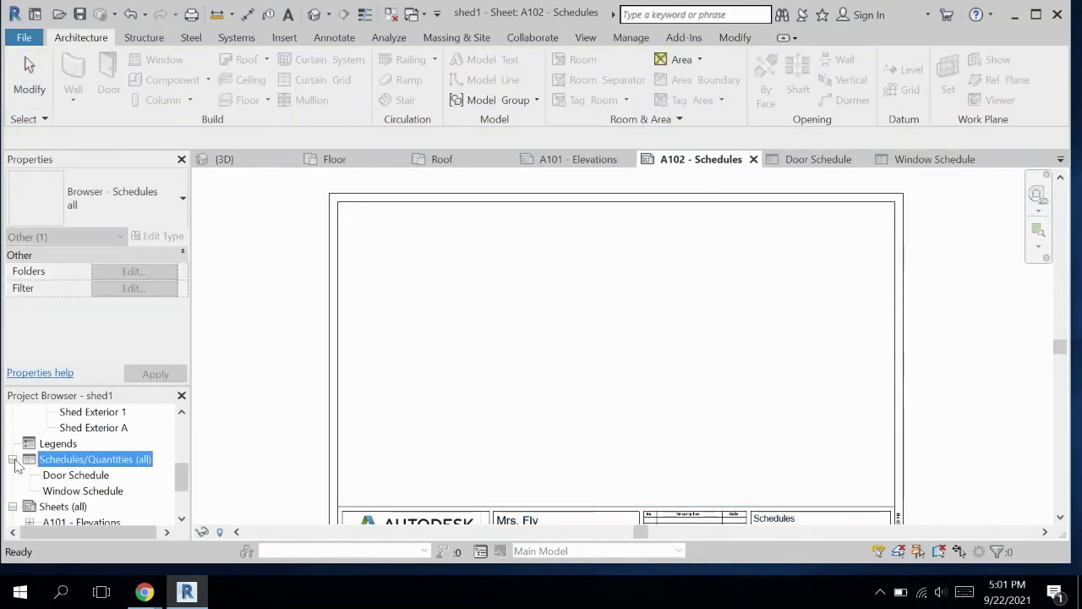
pyautogui.click(59, 476)
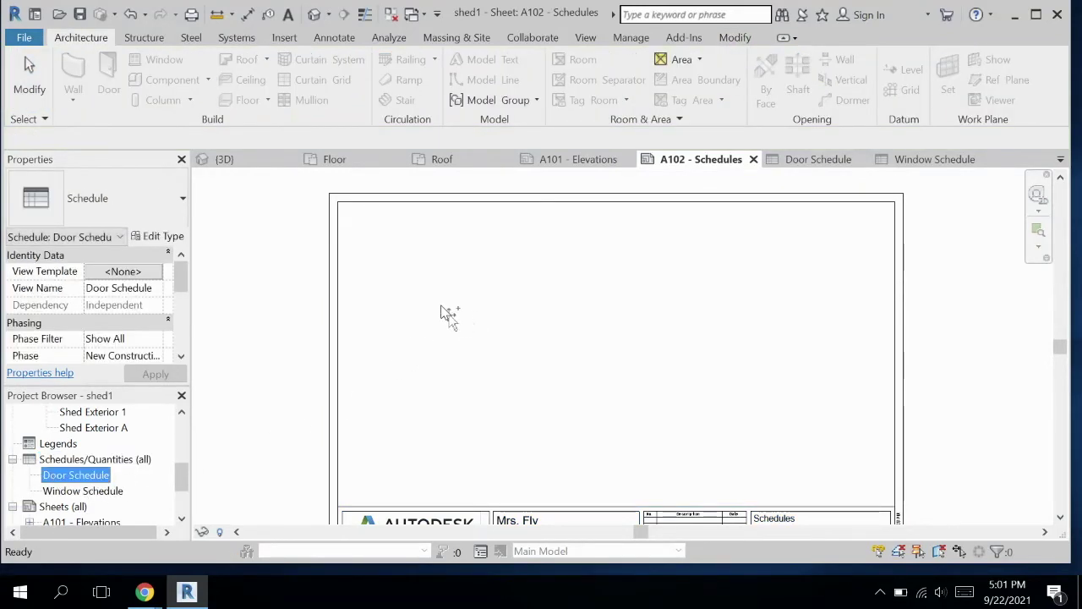
pyautogui.moveTo(449, 314); pyautogui.dragTo(450, 318)
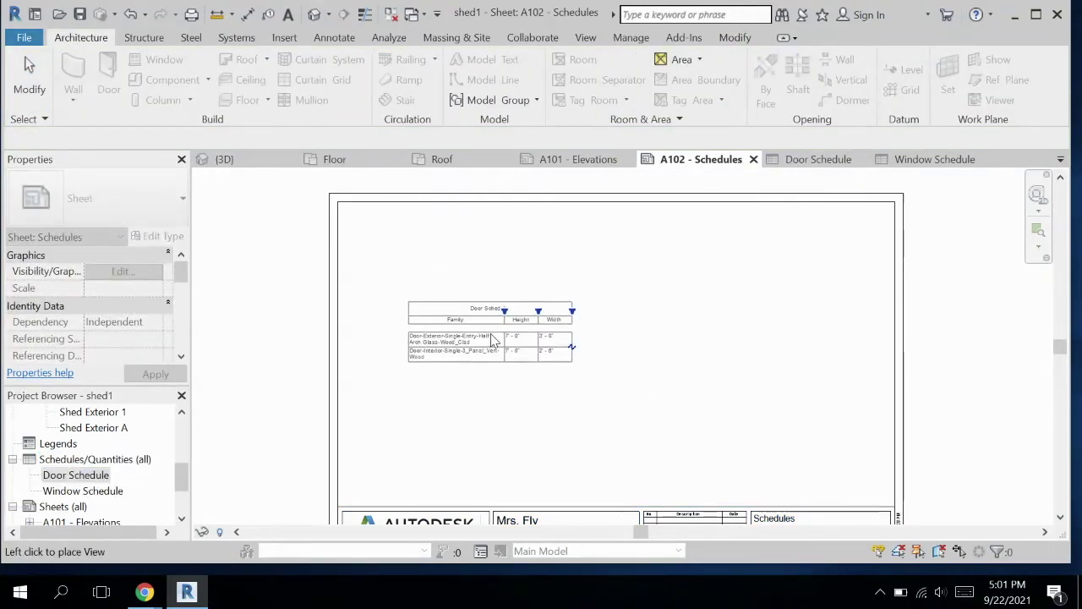
pyautogui.click(487, 333)
pyautogui.moveTo(80, 496); pyautogui.dragTo(704, 330)
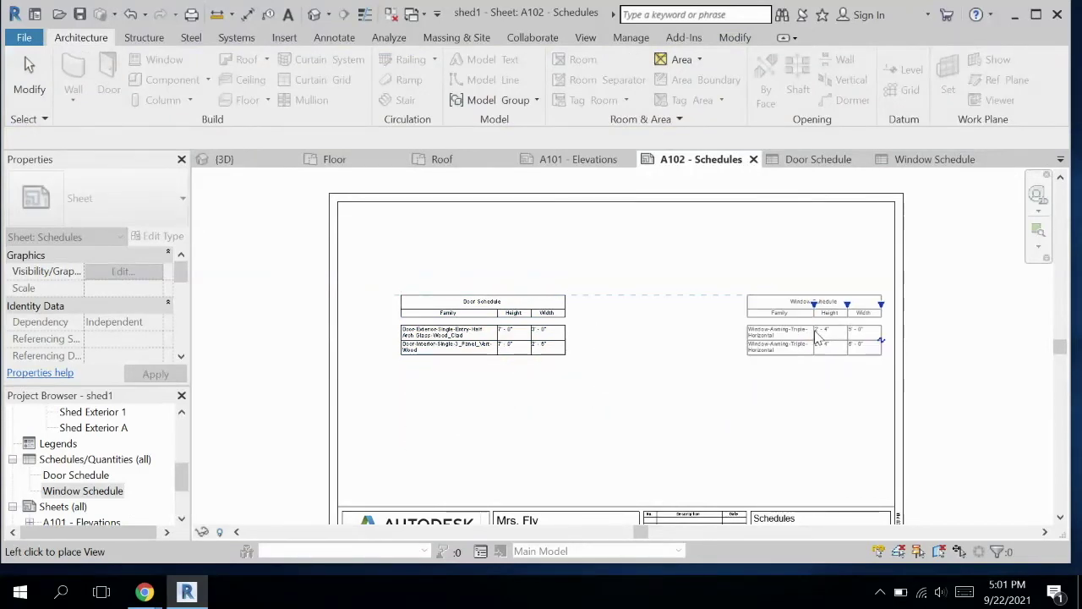
pyautogui.click(715, 330)
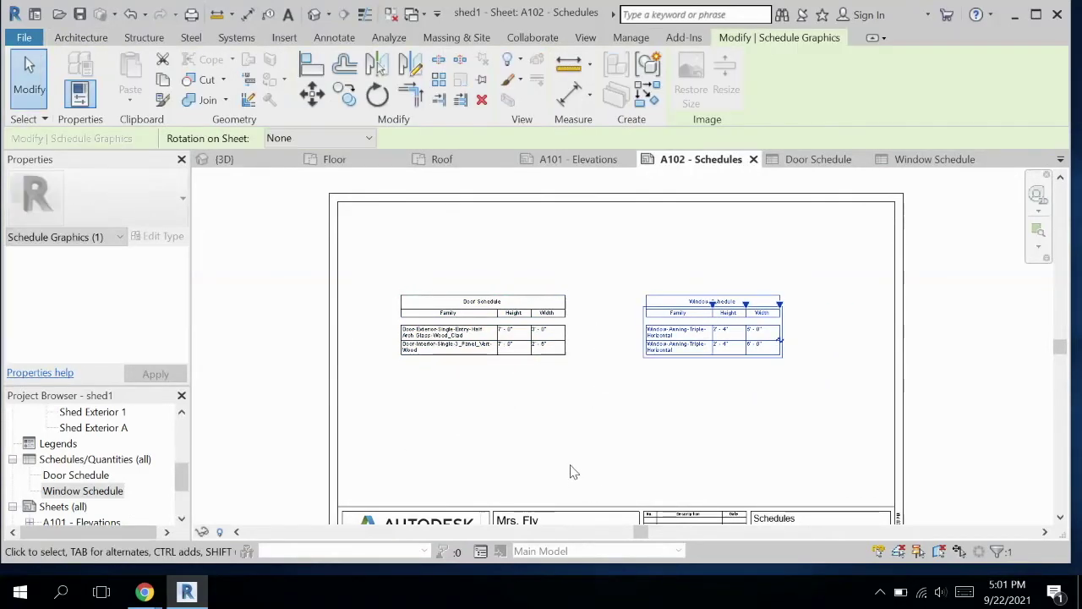
# Enter the drafter's name in the Drawn by field of sheet A102's title block
pyautogui.scroll(2, 638, 411)
pyautogui.click(635, 414)
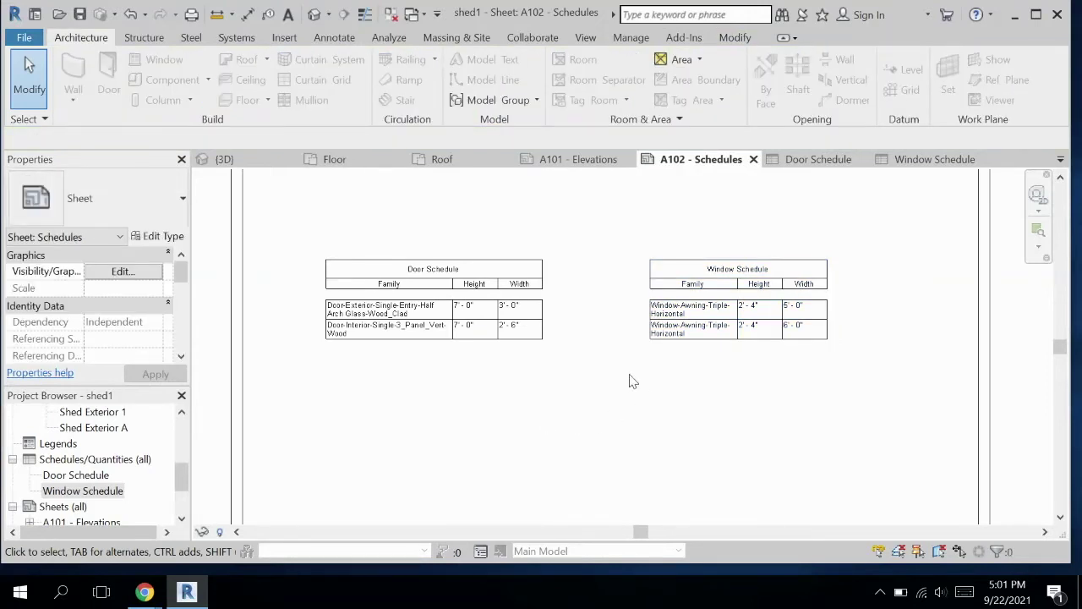
pyautogui.scroll(-3, 559, 347)
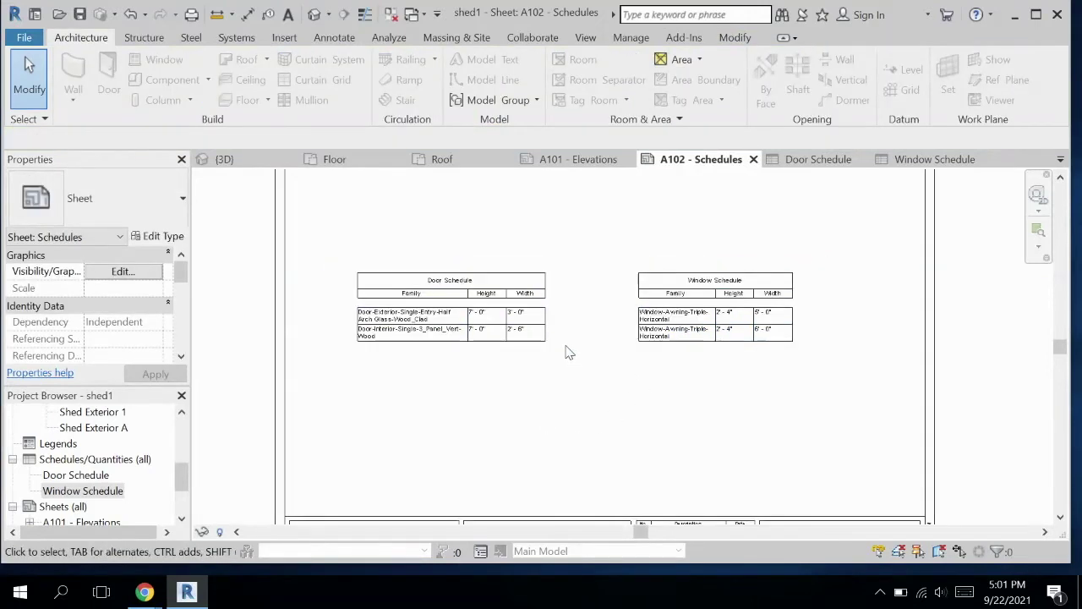
pyautogui.moveTo(617, 367); pyautogui.dragTo(614, 305, button='middle')
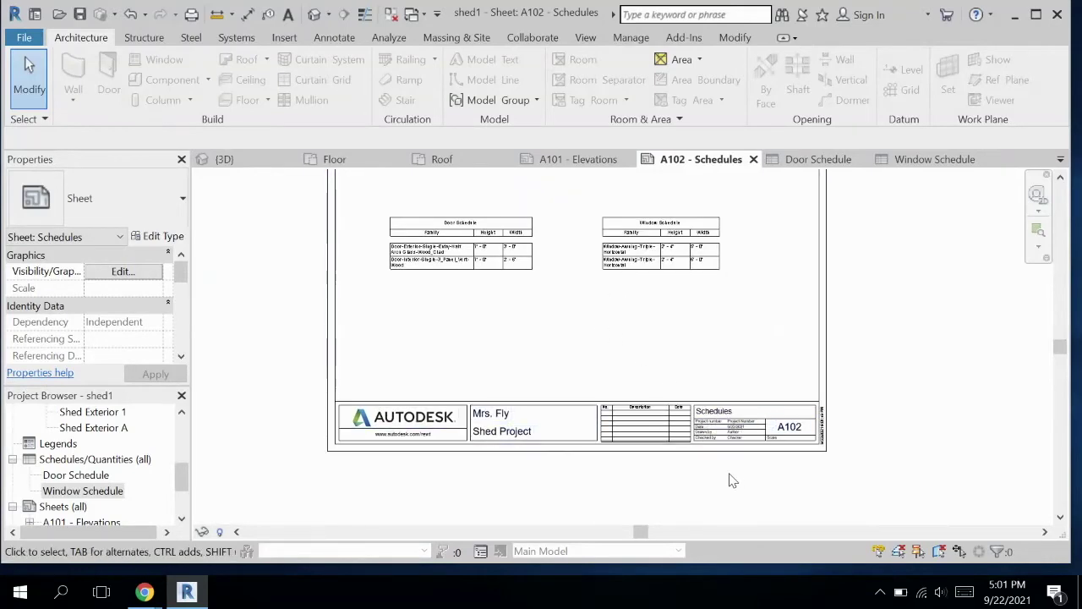
pyautogui.scroll(3, 730, 461)
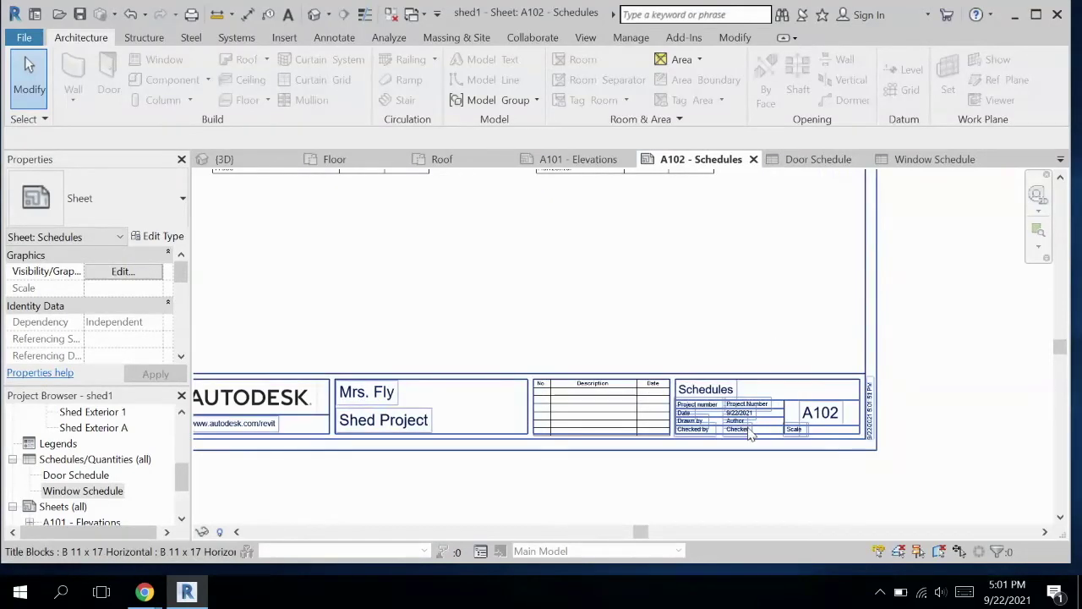
pyautogui.scroll(2, 751, 435)
pyautogui.click(737, 415)
pyautogui.click(736, 409)
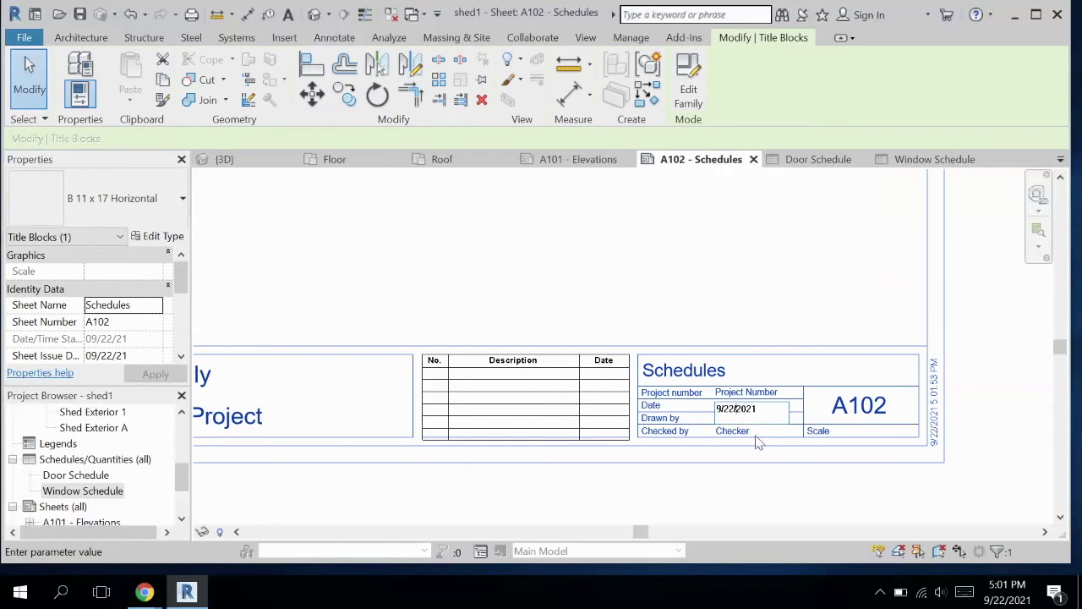
pyautogui.click(741, 421)
pyautogui.click(742, 450)
pyautogui.click(741, 423)
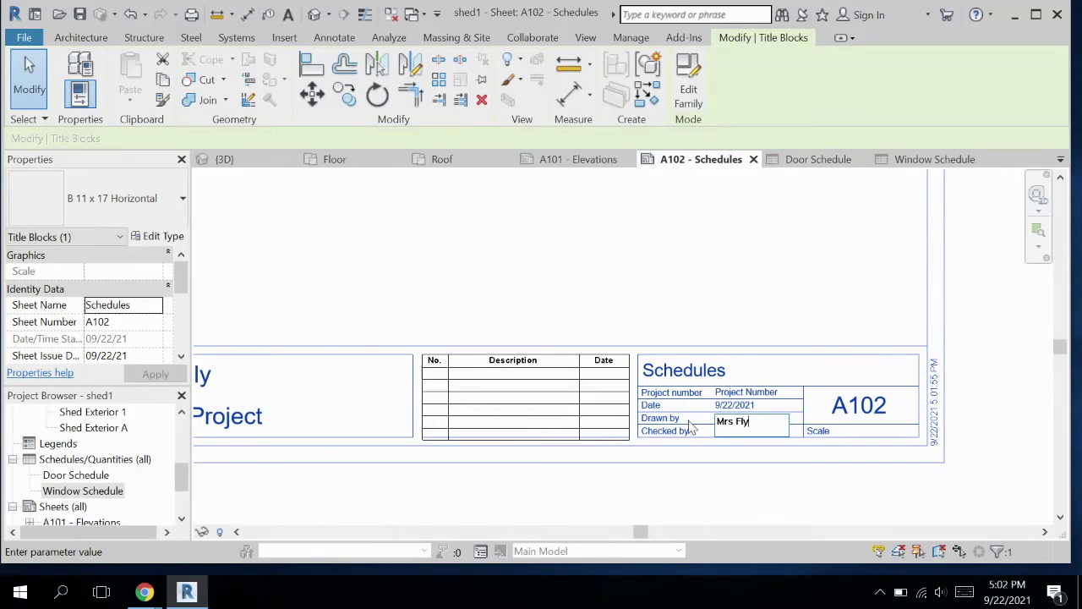
pyautogui.press('Return')
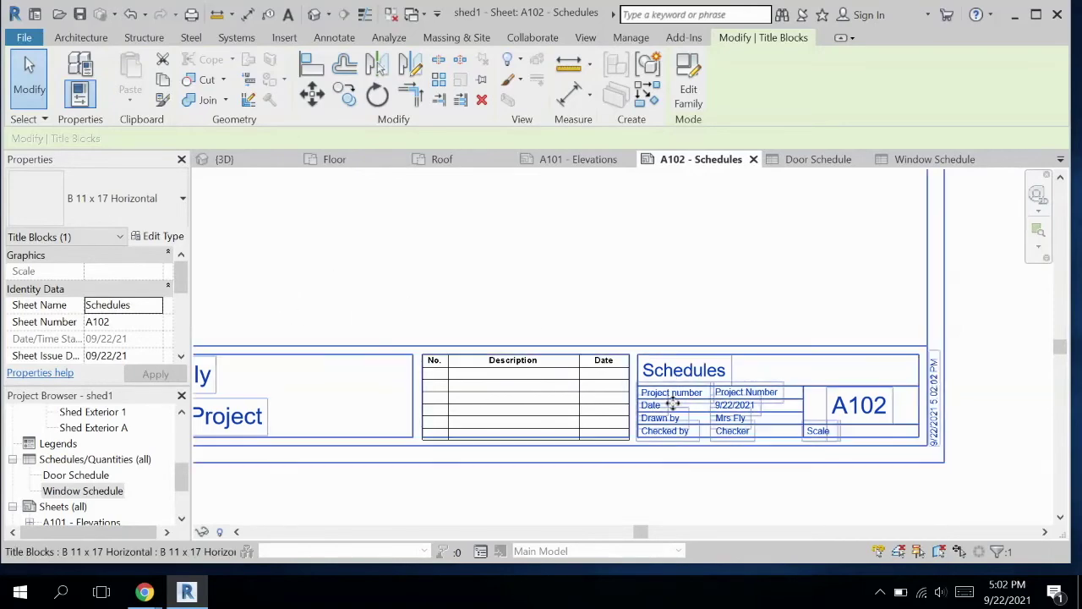
# Close the open Door Schedule and Window Schedule views, keeping sheet A102 open
pyautogui.scroll(-2, 286, 283)
pyautogui.scroll(1, 312, 237)
pyautogui.moveTo(312, 238); pyautogui.dragTo(534, 317, button='middle')
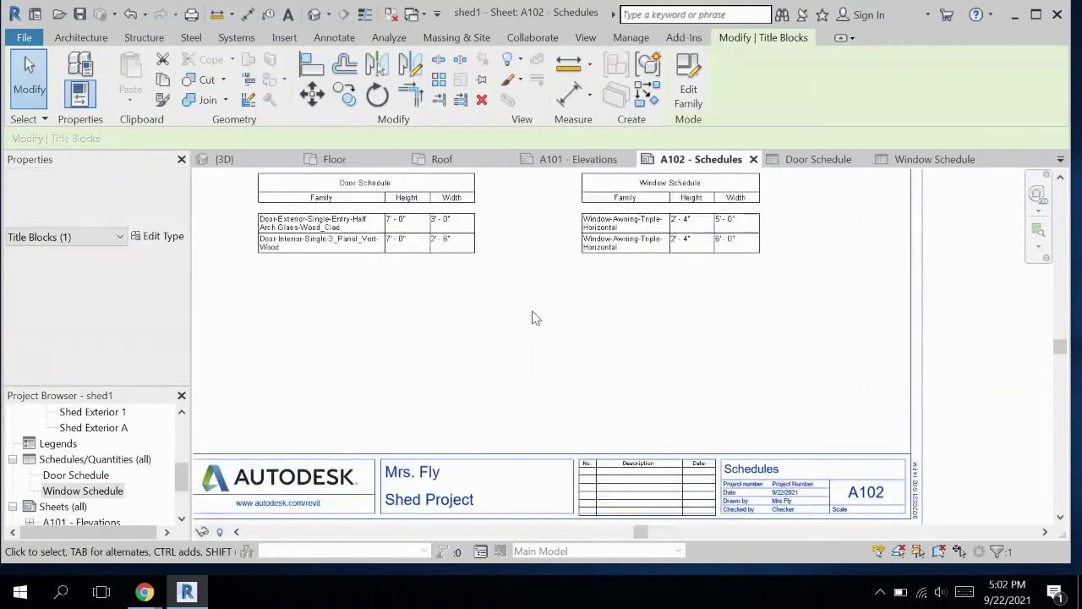
pyautogui.click(863, 159)
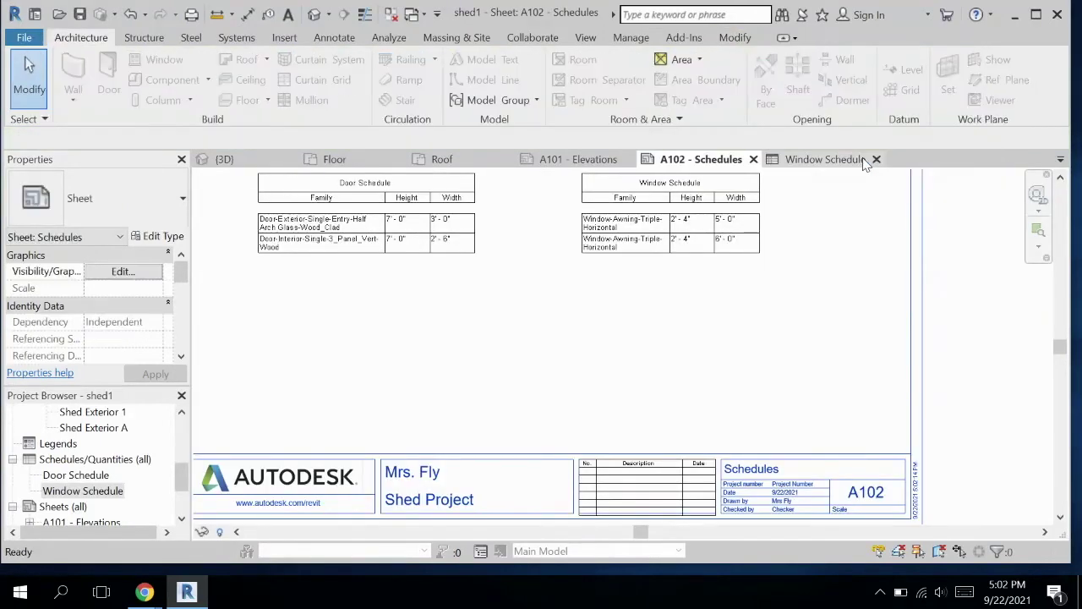
pyautogui.click(875, 159)
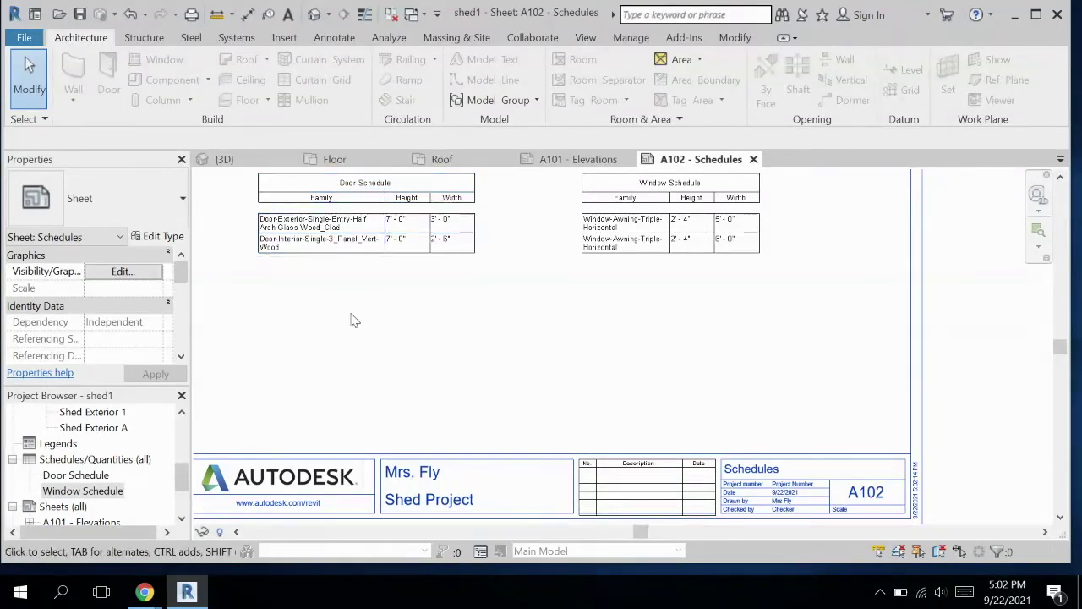
# Create a new sheet with the B 11 x 17 Horizontal title block
pyautogui.scroll(-3, 84, 463)
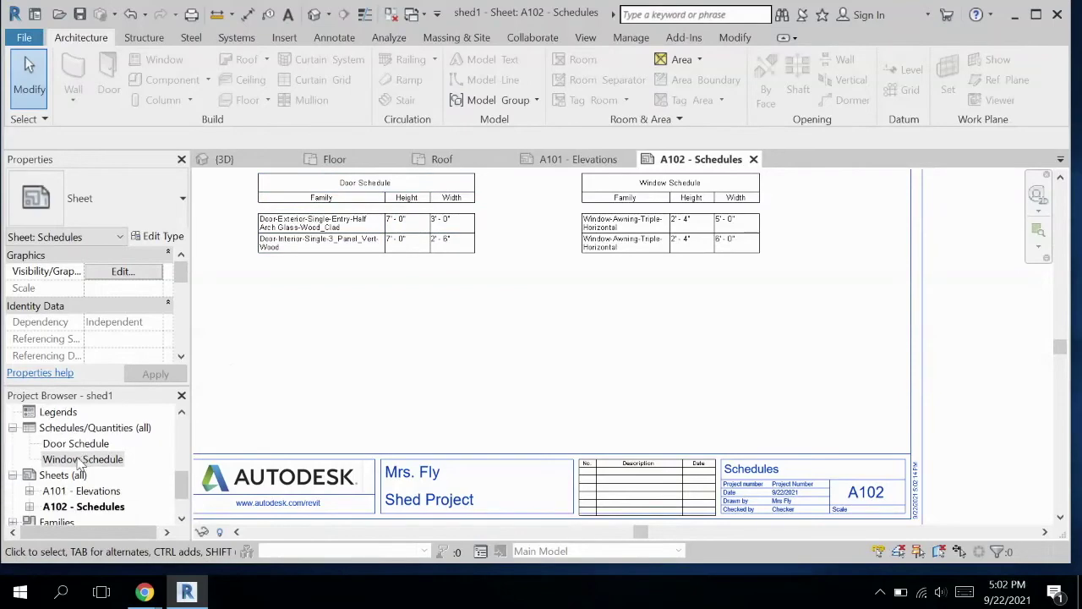
pyautogui.click(70, 461)
pyautogui.rightClick(72, 461)
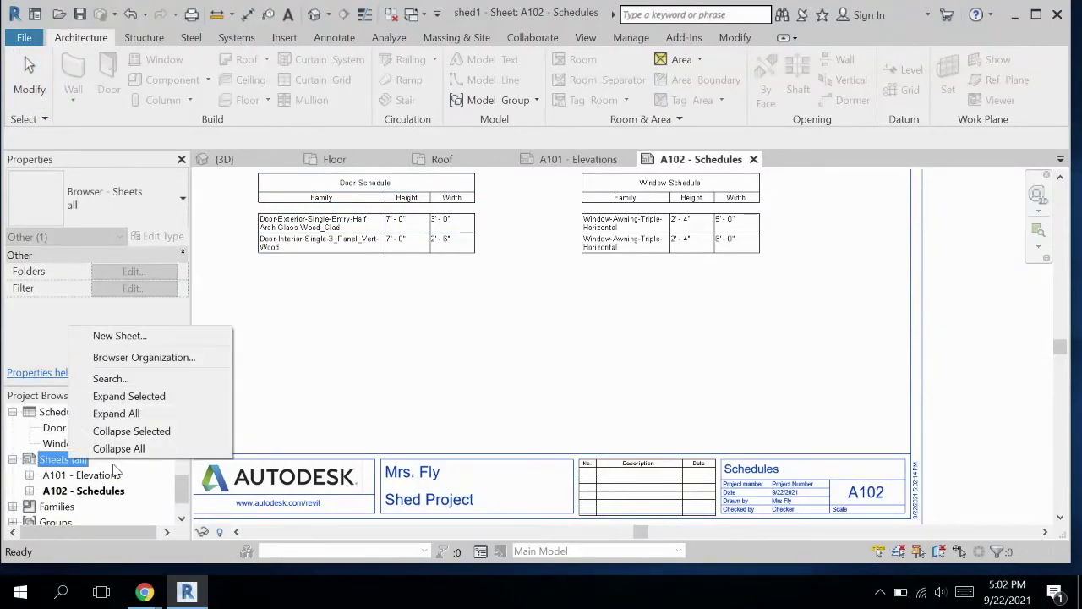
pyautogui.click(170, 335)
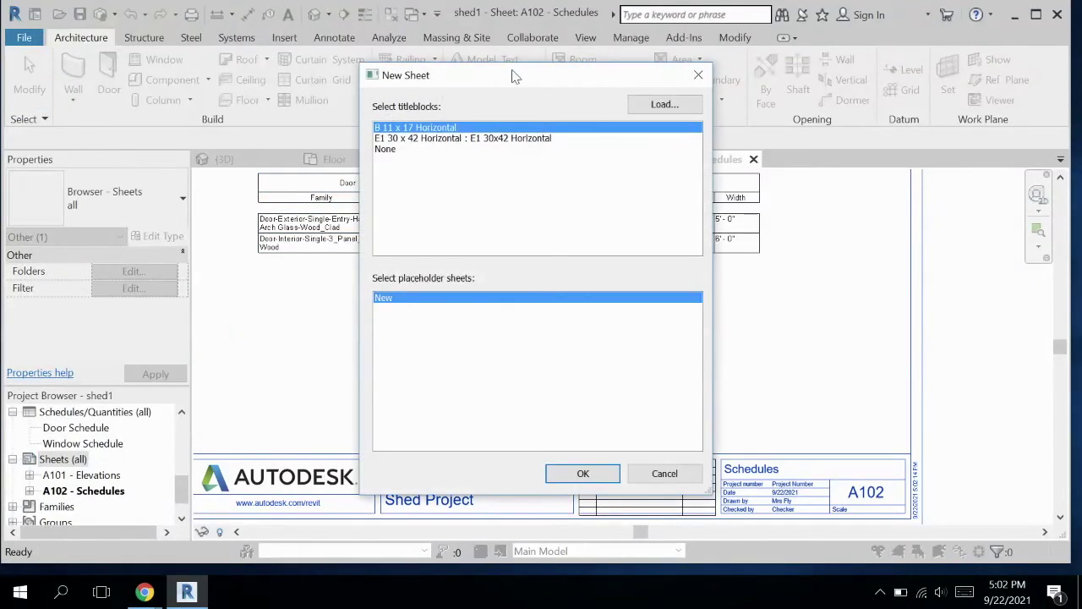
pyautogui.click(582, 473)
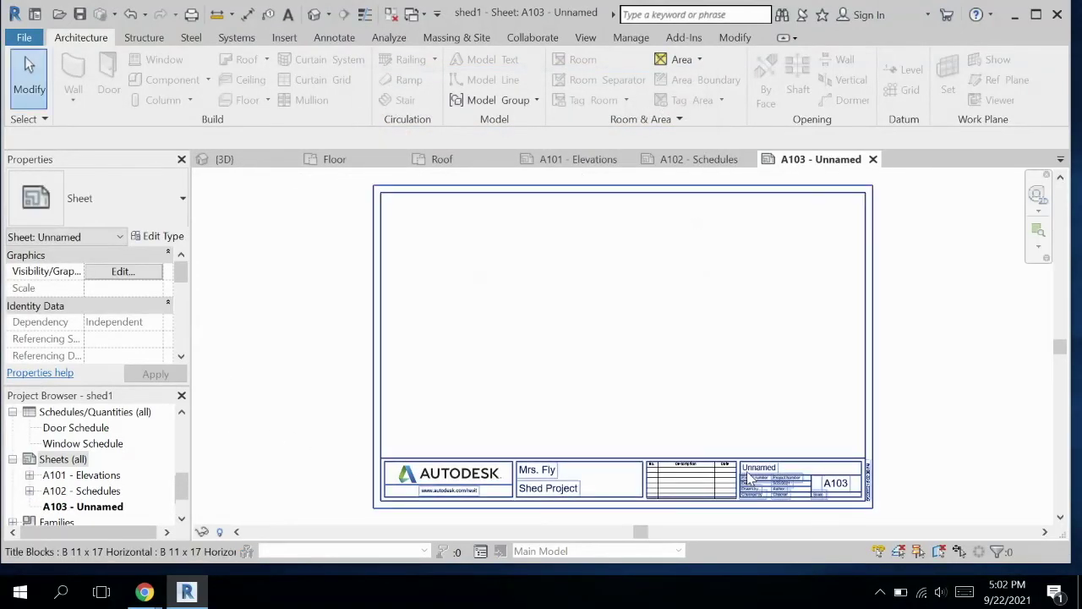
# Rename sheet A103 as Floor Plans in its title block
pyautogui.click(754, 472)
pyautogui.click(759, 474)
pyautogui.write('H')
pyautogui.write('loor Plans')
pyautogui.click(908, 462)
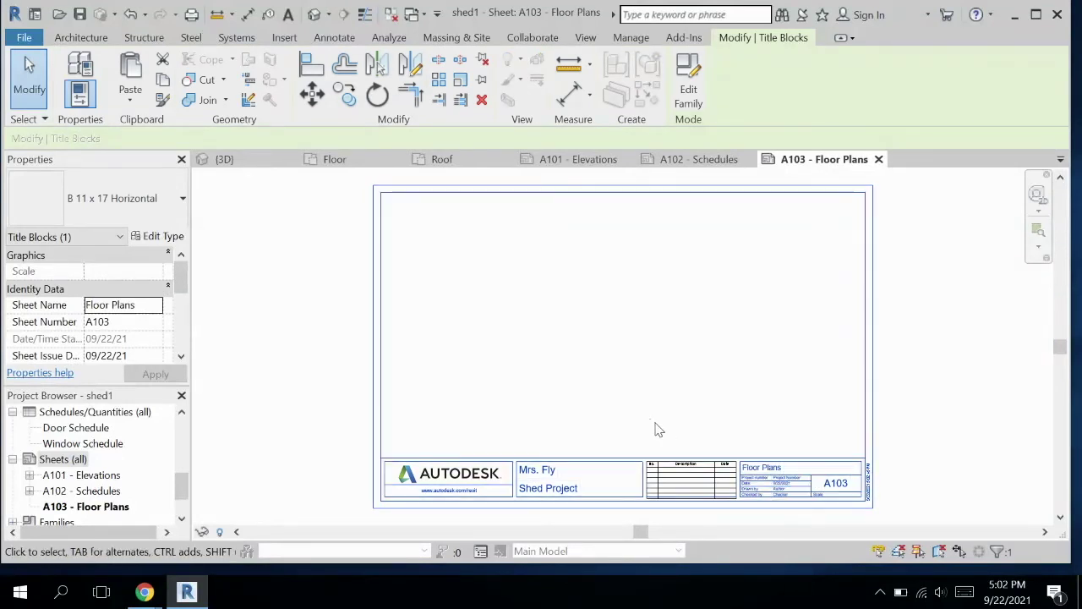
# Try placing the Floor plan view on sheet A103, and delete the placed viewport
pyautogui.moveTo(180, 483); pyautogui.dragTo(180, 427)
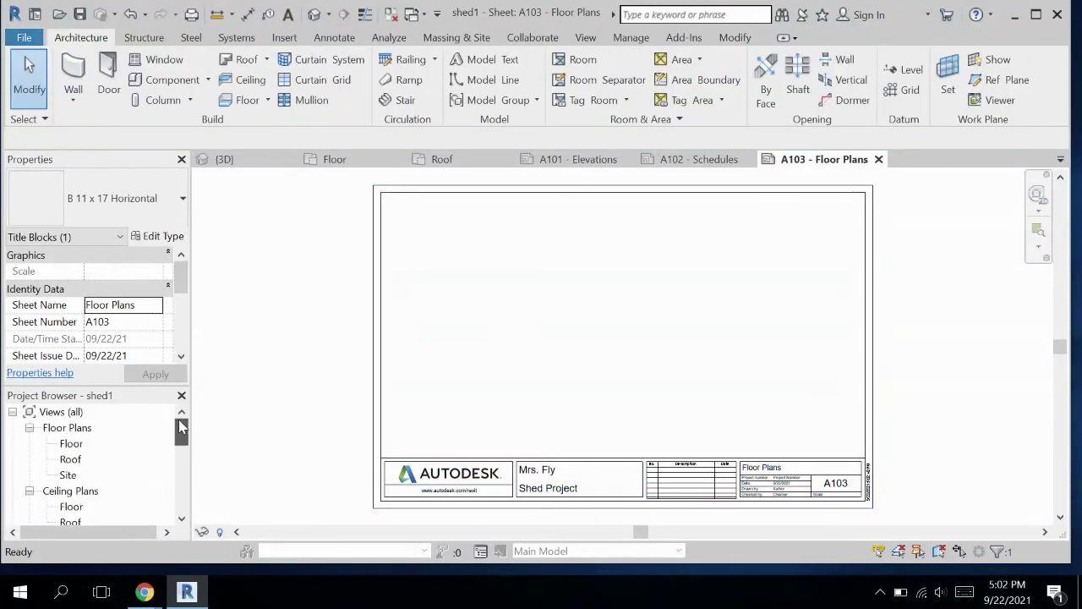
pyautogui.click(71, 444)
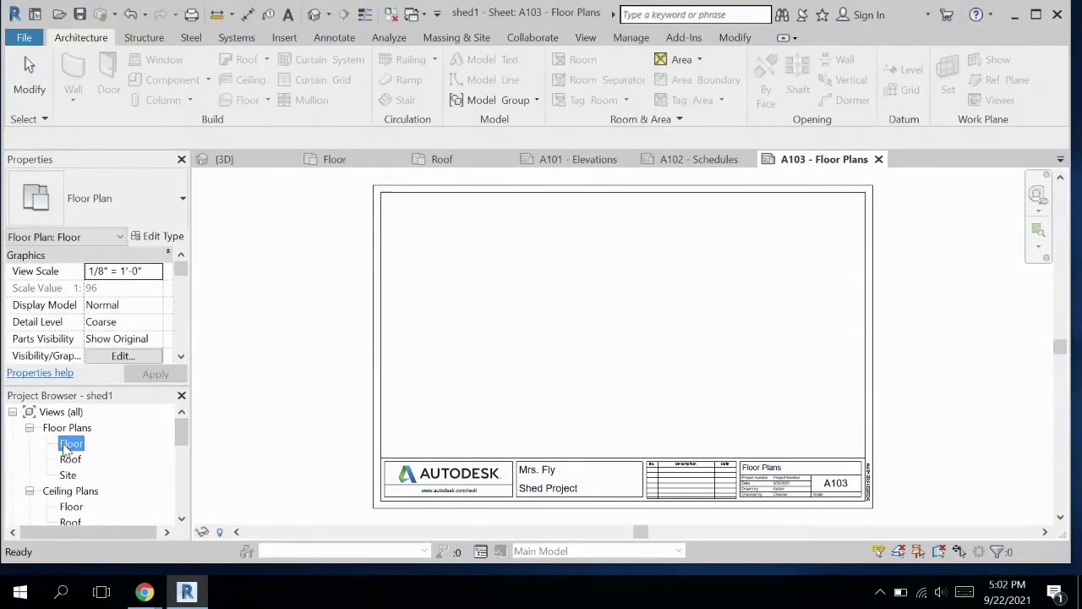
pyautogui.moveTo(463, 337); pyautogui.dragTo(435, 394)
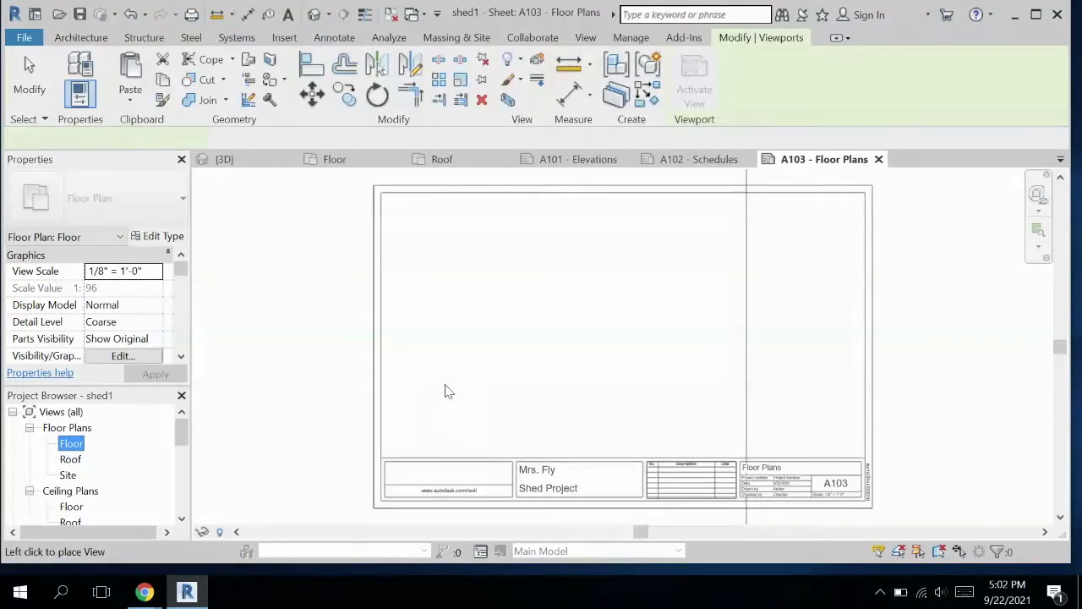
pyautogui.click(589, 345)
pyautogui.scroll(-3, 601, 349)
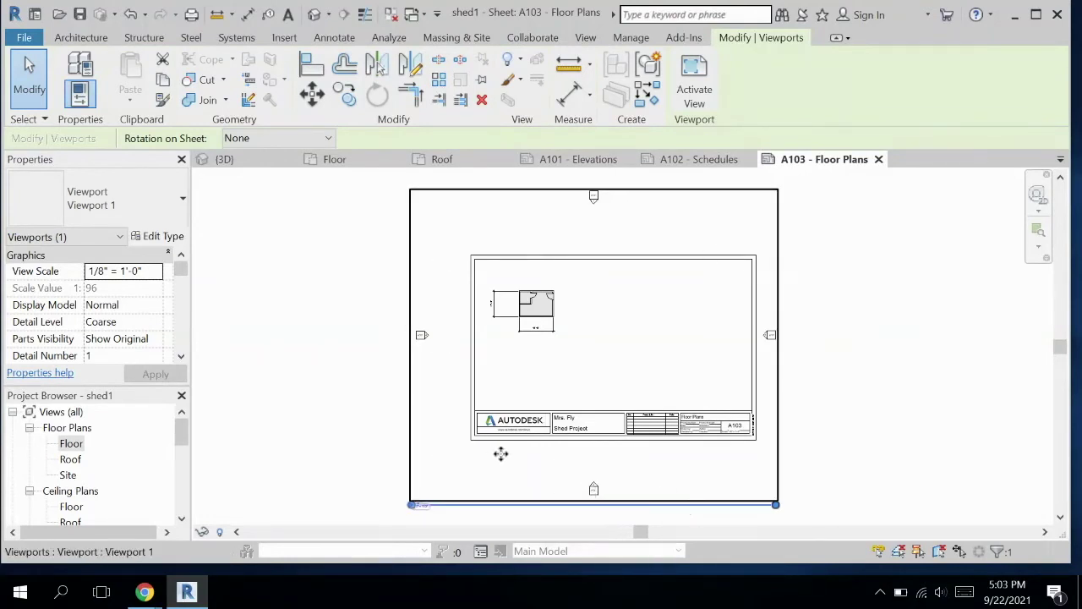
pyautogui.press('Delete')
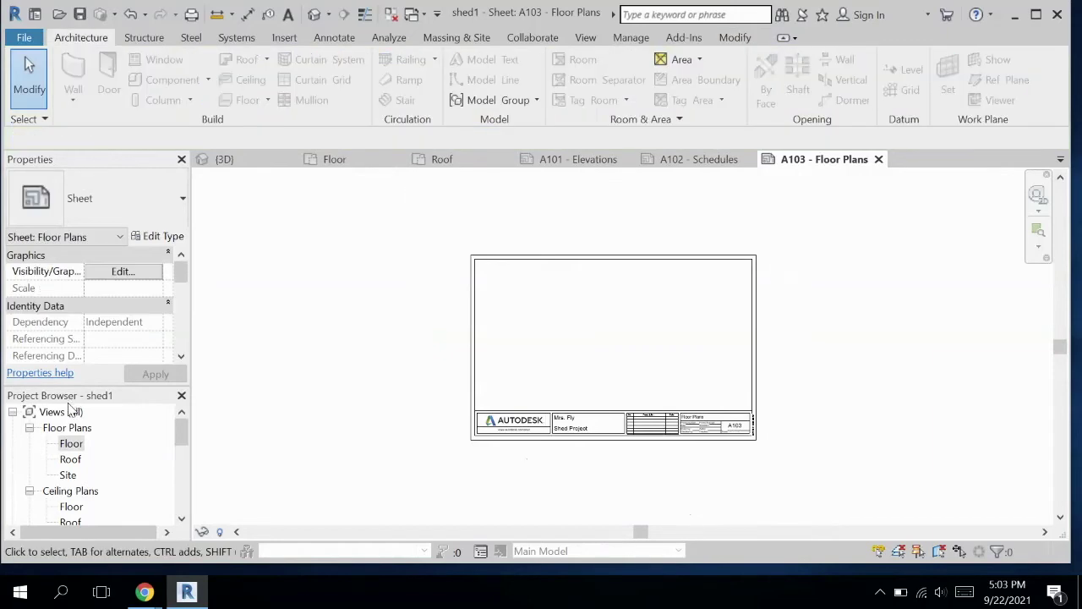
# In the Floor plan view, move the elevation marker above the shed down closer to the building
pyautogui.click(355, 158)
pyautogui.scroll(-3, 507, 337)
pyautogui.scroll(-3, 505, 326)
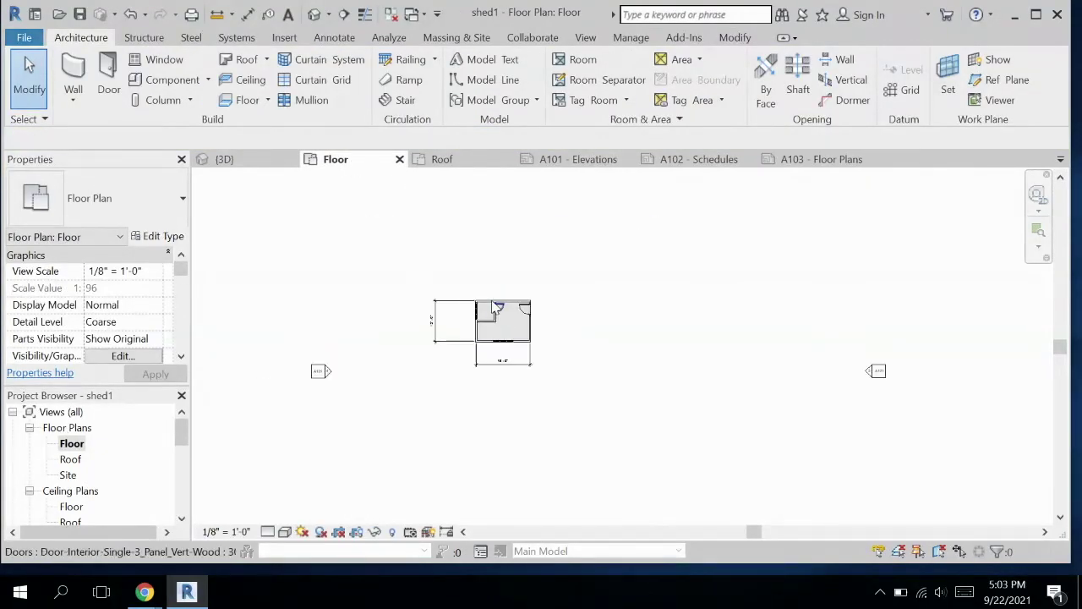
pyautogui.scroll(1, 533, 292)
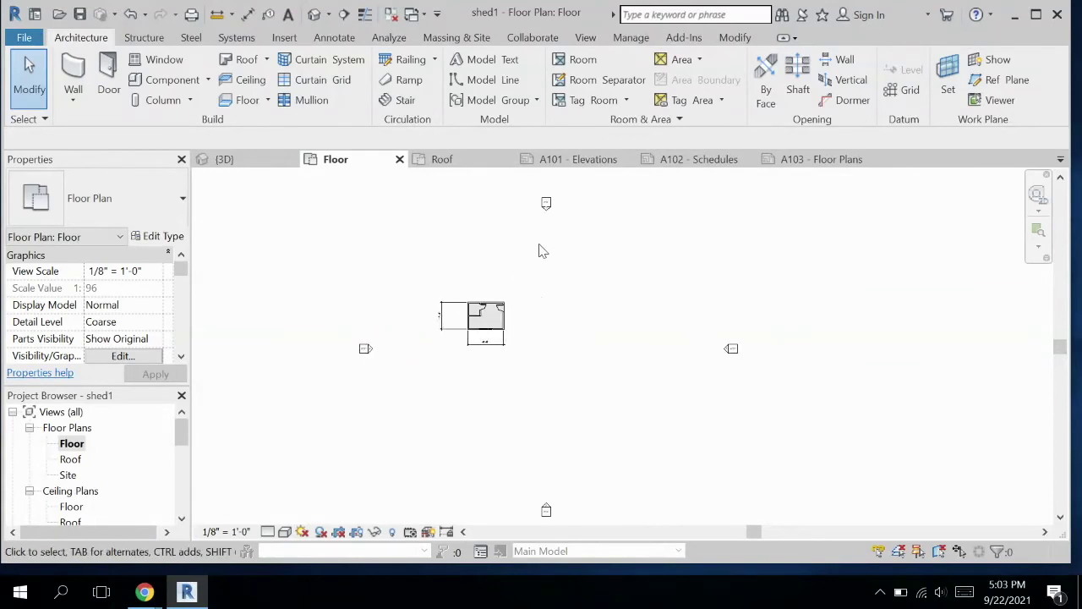
pyautogui.scroll(3, 548, 204)
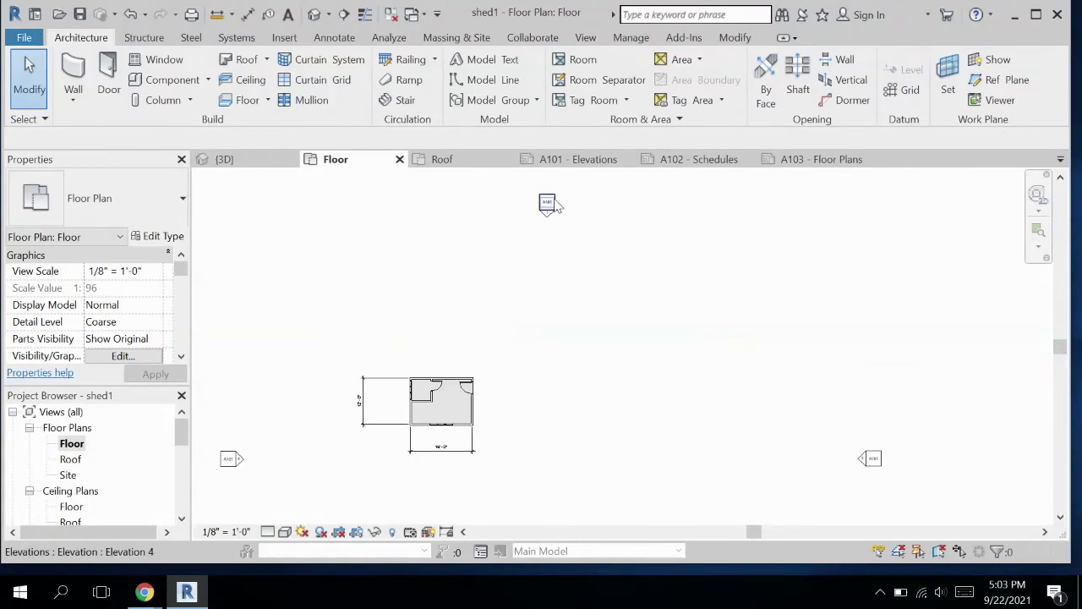
pyautogui.click(548, 203)
pyautogui.moveTo(547, 237); pyautogui.dragTo(512, 357)
# Move the whole elevation marker west of the shed inward, closer to the building
pyautogui.click(237, 460)
pyautogui.moveTo(234, 459); pyautogui.dragTo(318, 461)
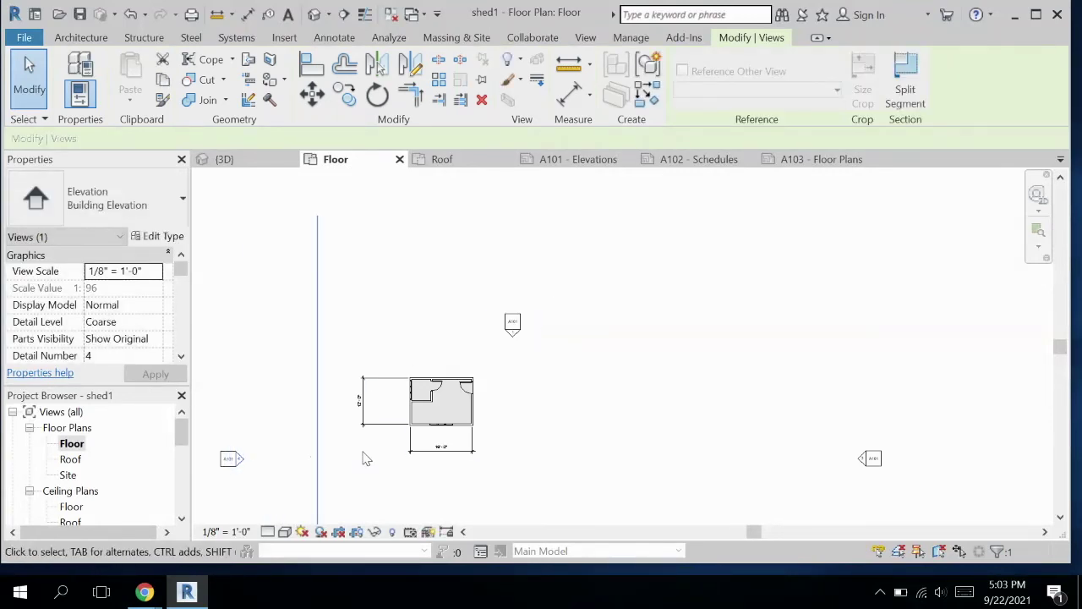
pyautogui.click(215, 415)
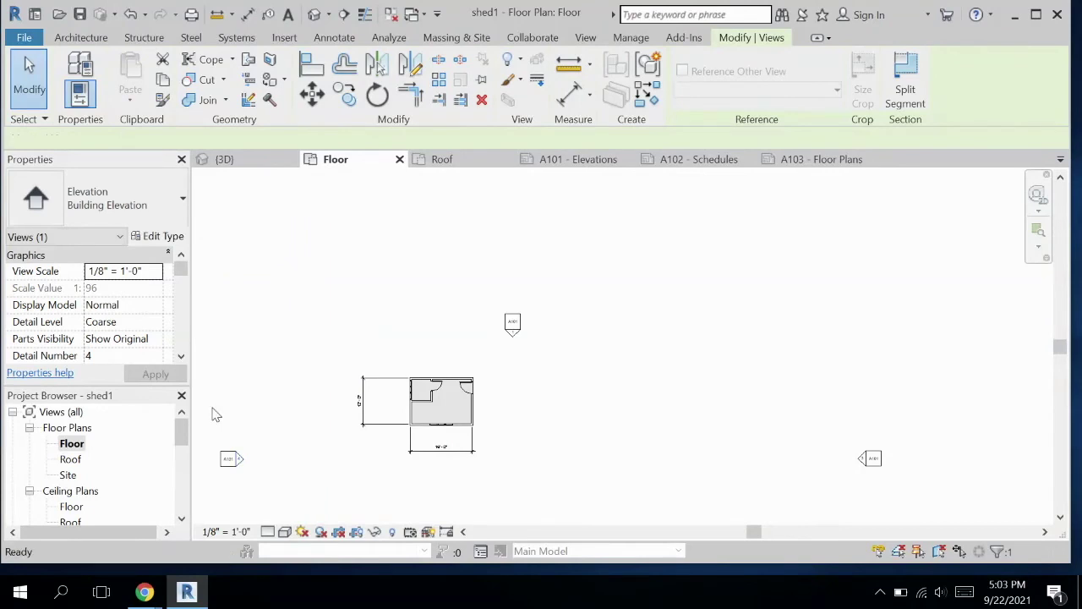
pyautogui.click(228, 458)
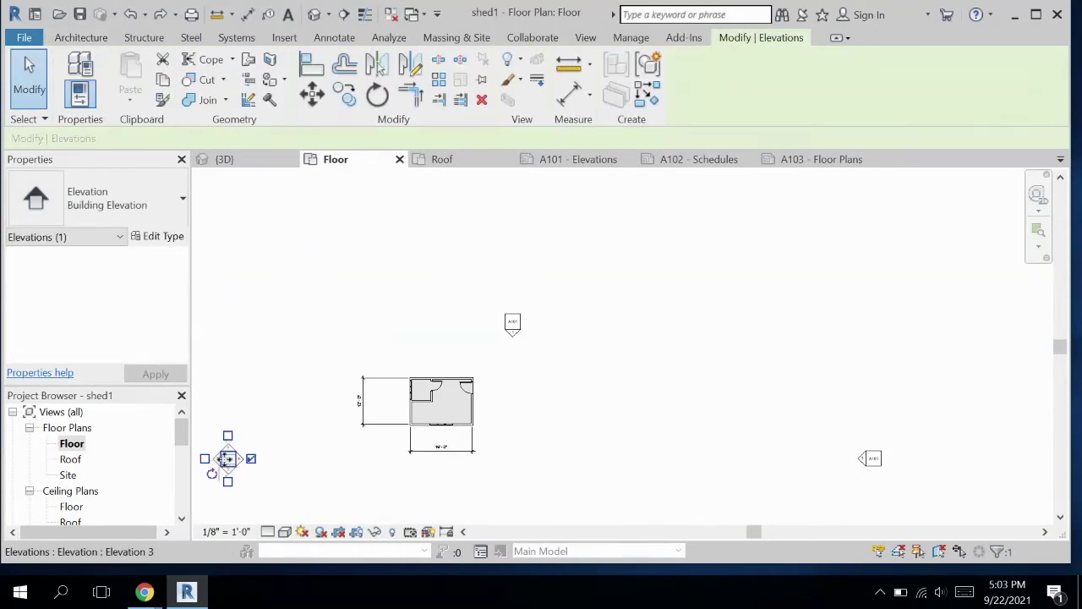
pyautogui.moveTo(252, 458); pyautogui.dragTo(315, 455)
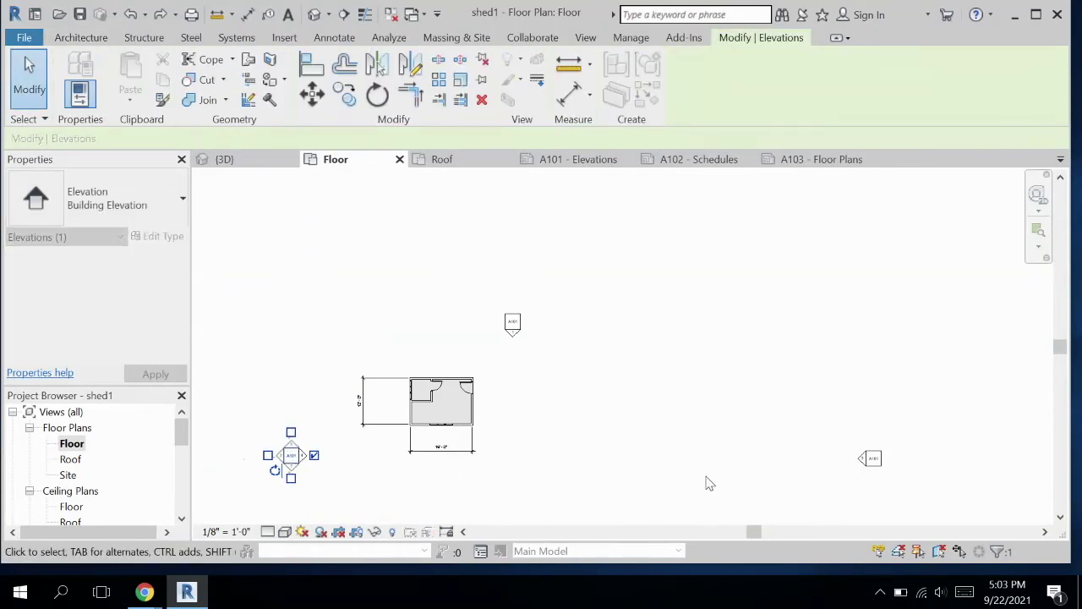
# Move the east elevation marker in toward the shed and shift the north marker directly above the building
pyautogui.click(875, 458)
pyautogui.moveTo(727, 429)
pyautogui.mouseDown()
pyautogui.moveTo(605, 418)
pyautogui.moveTo(554, 427)
pyautogui.mouseUp()
pyautogui.click(513, 324)
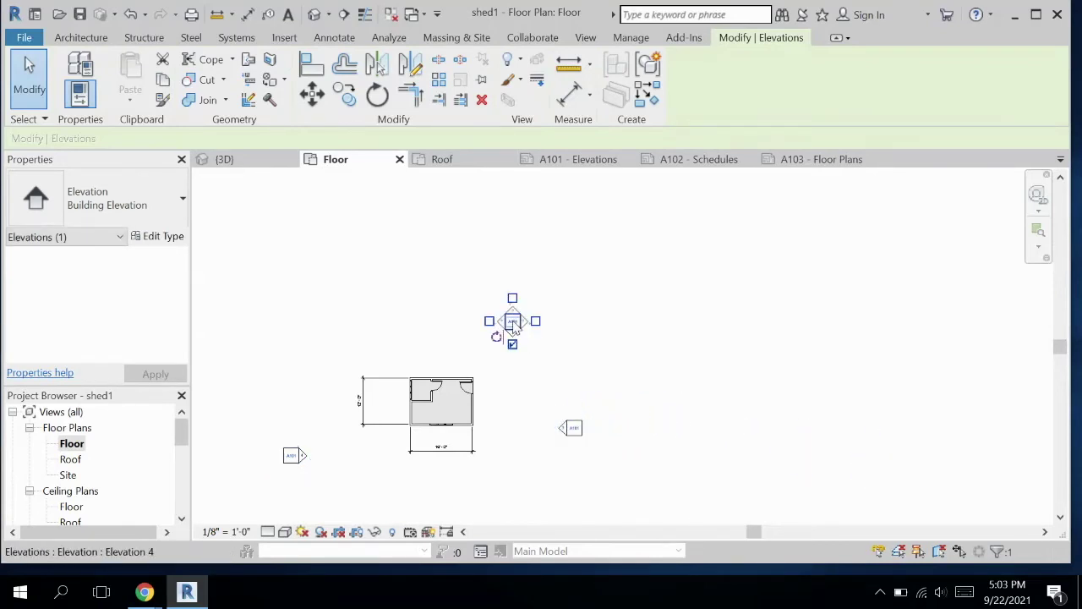
pyautogui.moveTo(513, 324); pyautogui.dragTo(428, 319)
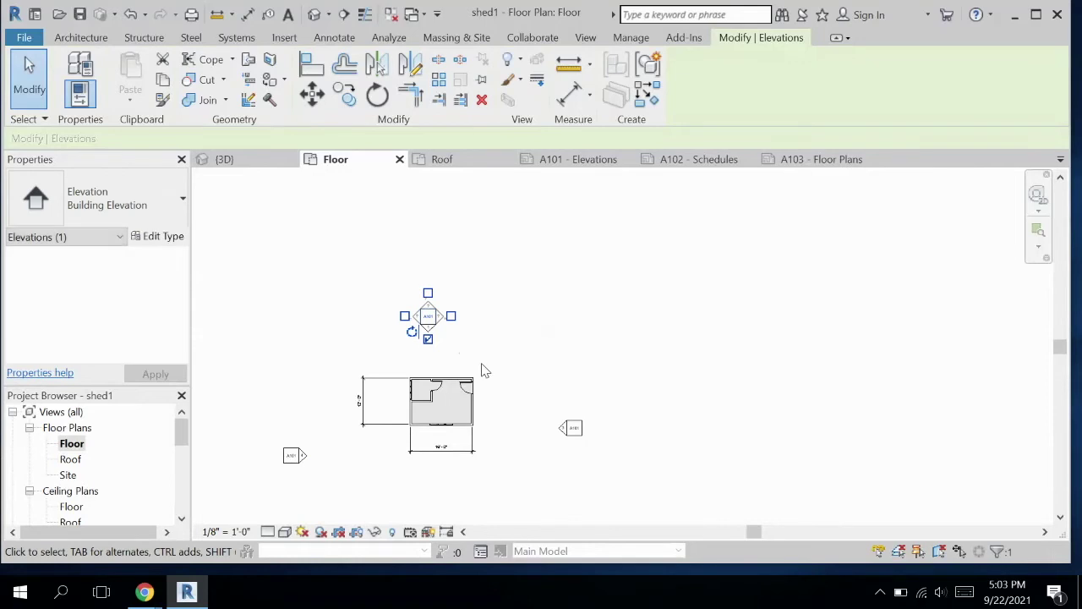
# Move the south elevation marker up below the shed, and bring the west and north markers nearer its walls
pyautogui.scroll(-1, 488, 373)
pyautogui.moveTo(494, 379)
pyautogui.mouseDown(button='middle')
pyautogui.moveTo(503, 278)
pyautogui.moveTo(493, 236)
pyautogui.mouseUp(button='middle')
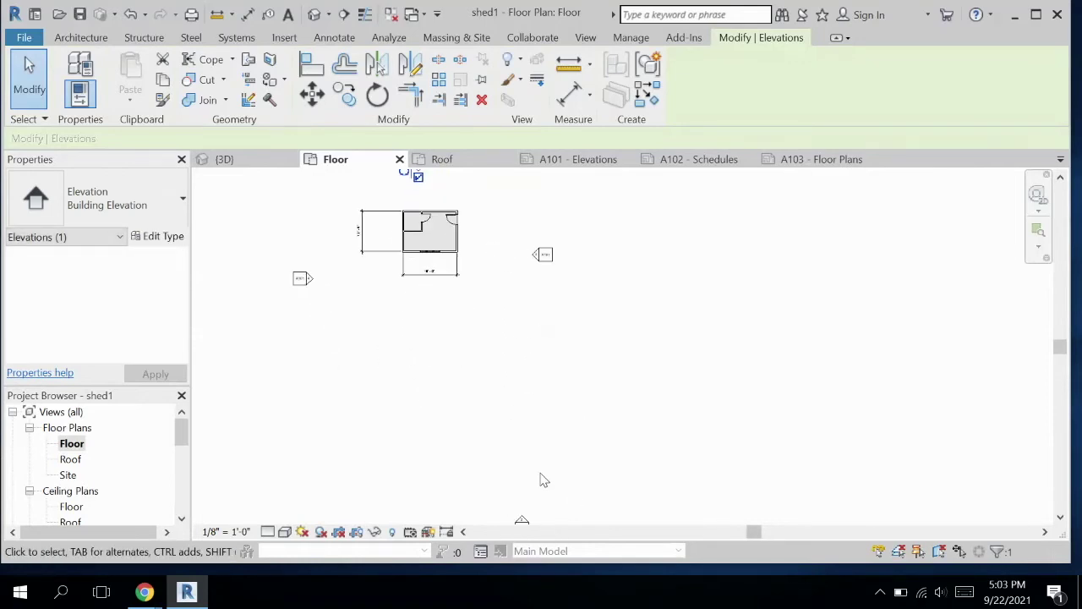
pyautogui.scroll(-2, 544, 482)
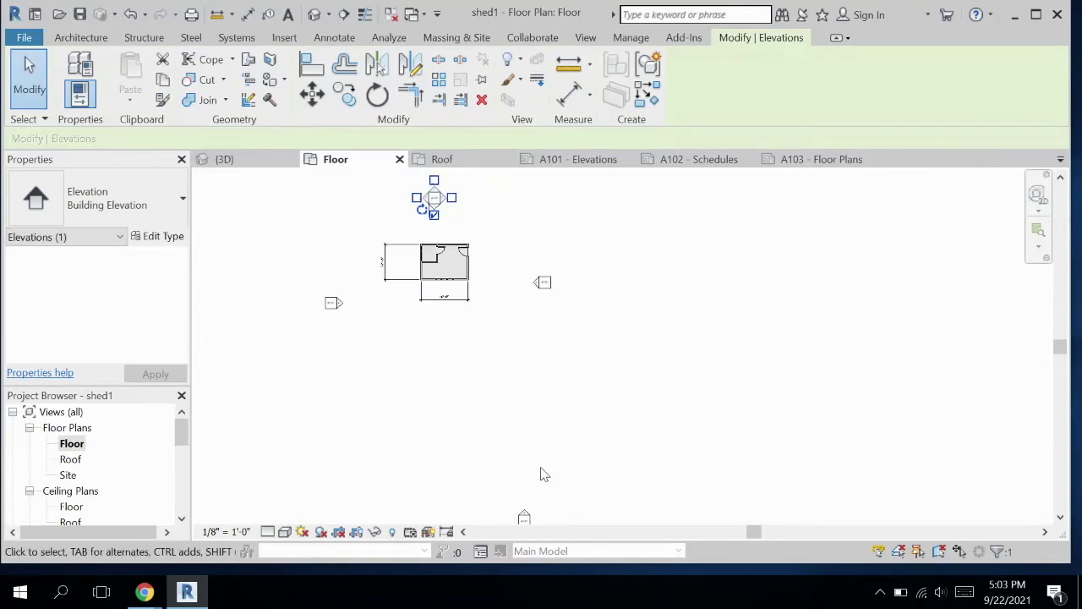
pyautogui.click(526, 513)
pyautogui.scroll(2, 494, 274)
pyautogui.click(270, 309)
pyautogui.moveTo(394, 201); pyautogui.dragTo(395, 243)
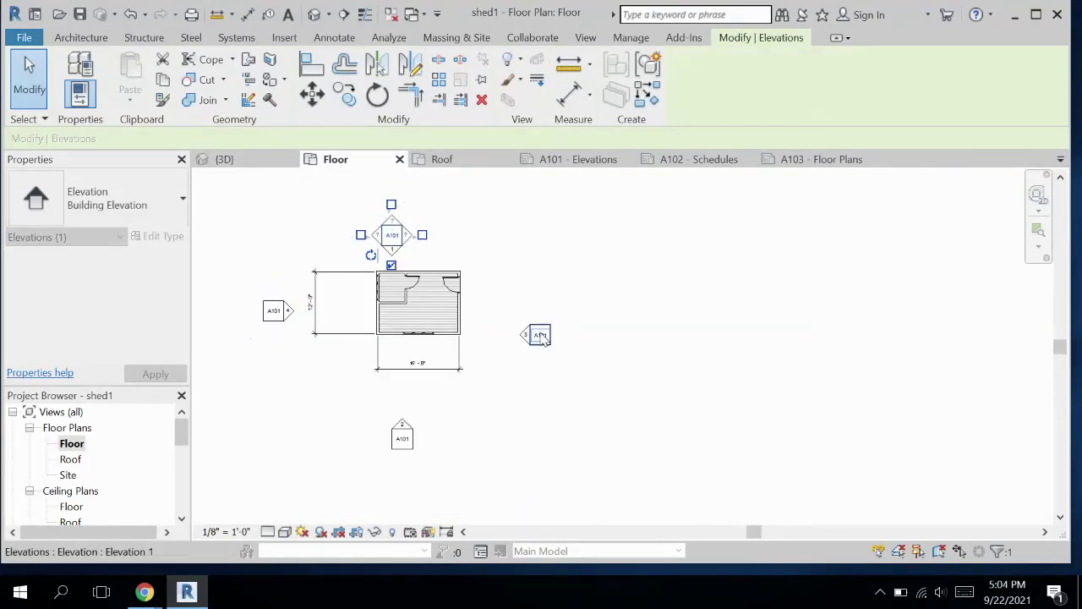
# Tighten the east elevation marker against the shed and place the south marker just below the width dimension
pyautogui.click(540, 334)
pyautogui.moveTo(541, 335); pyautogui.dragTo(497, 318)
pyautogui.click(403, 436)
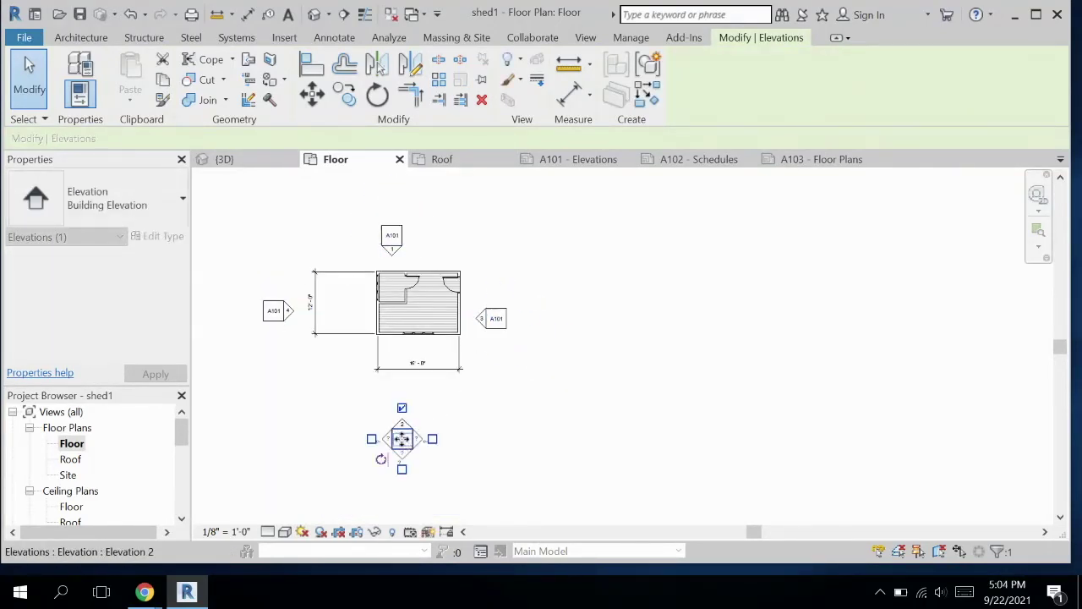
pyautogui.moveTo(402, 435); pyautogui.dragTo(399, 387)
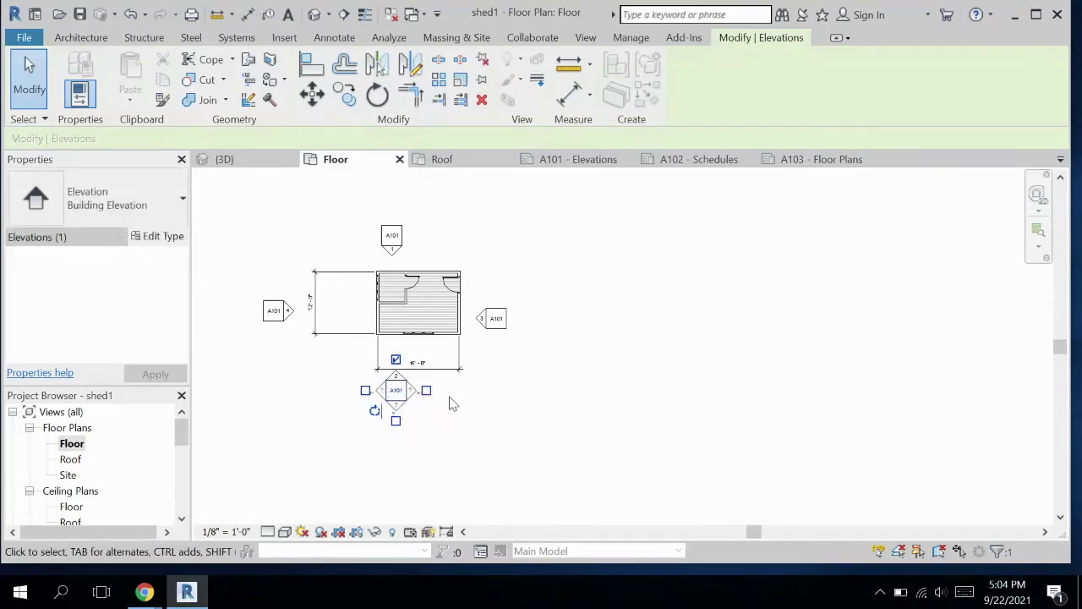
pyautogui.click(450, 403)
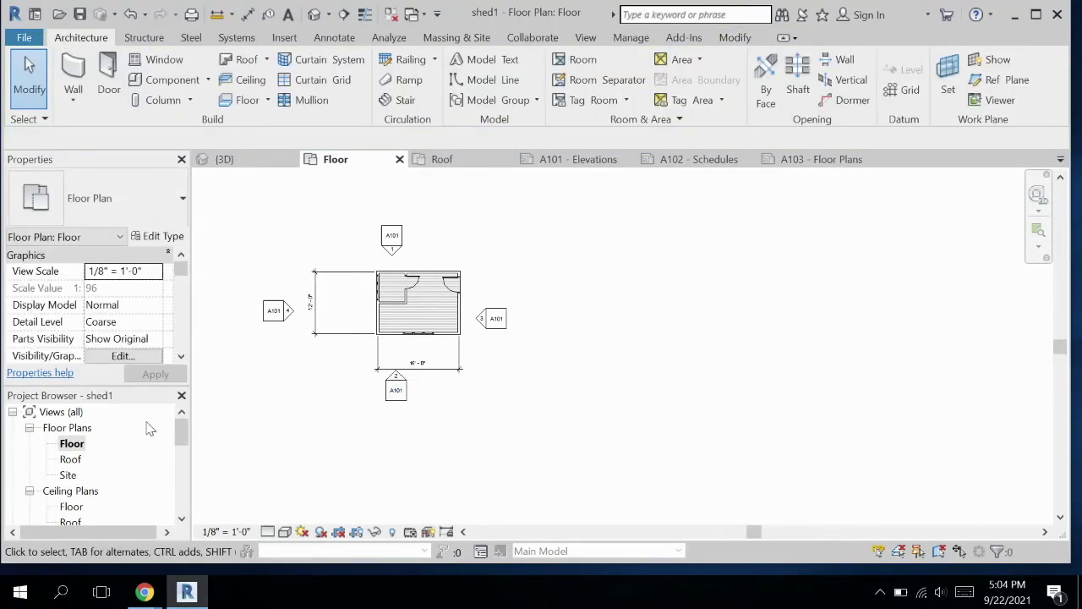
# Place the Floor and Roof plan views side by side on sheet A103 - Floor Plans
pyautogui.click(820, 159)
pyautogui.moveTo(67, 443); pyautogui.dragTo(504, 335)
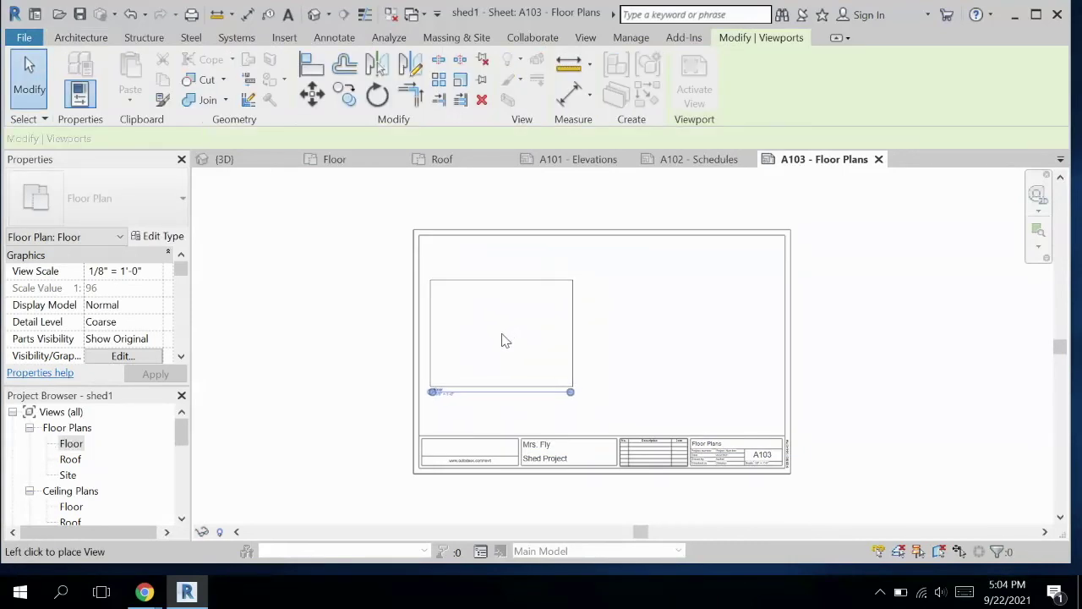
pyautogui.click(503, 341)
pyautogui.click(71, 461)
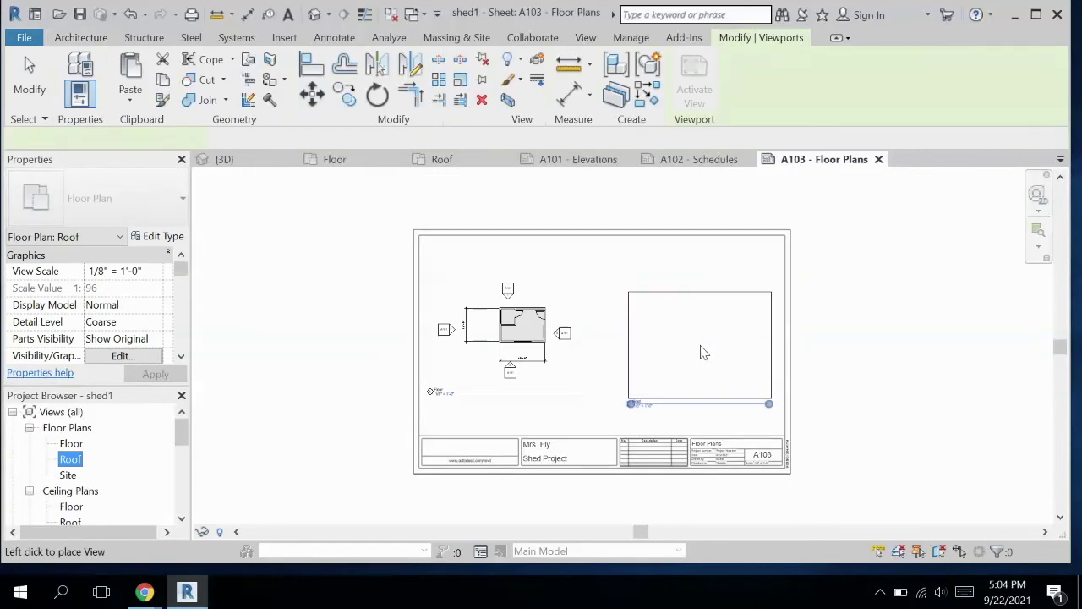
pyautogui.click(696, 338)
pyautogui.scroll(1, 580, 349)
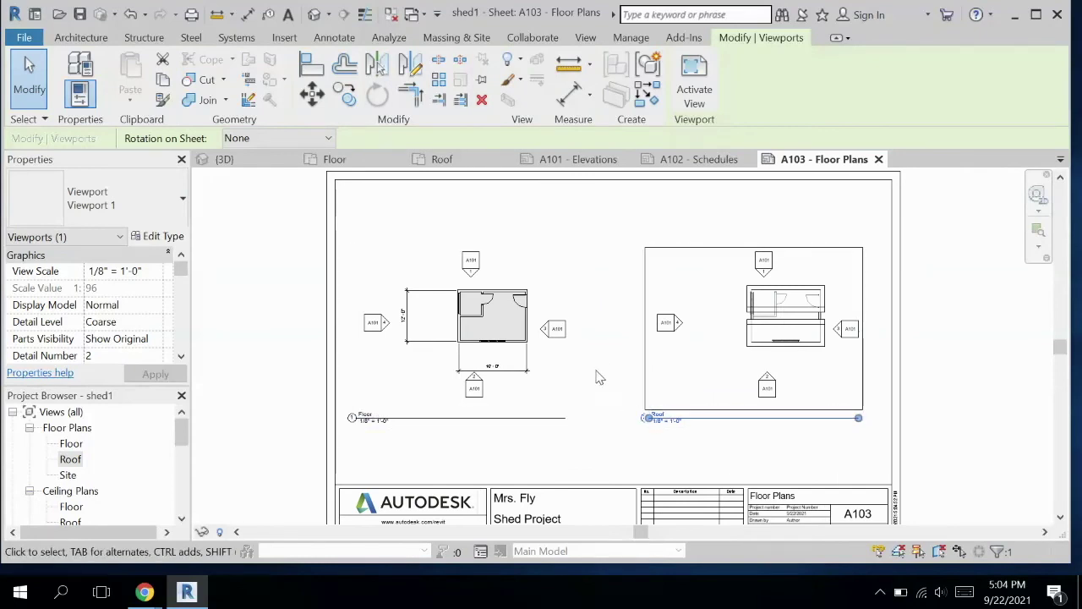
pyautogui.scroll(2, 594, 375)
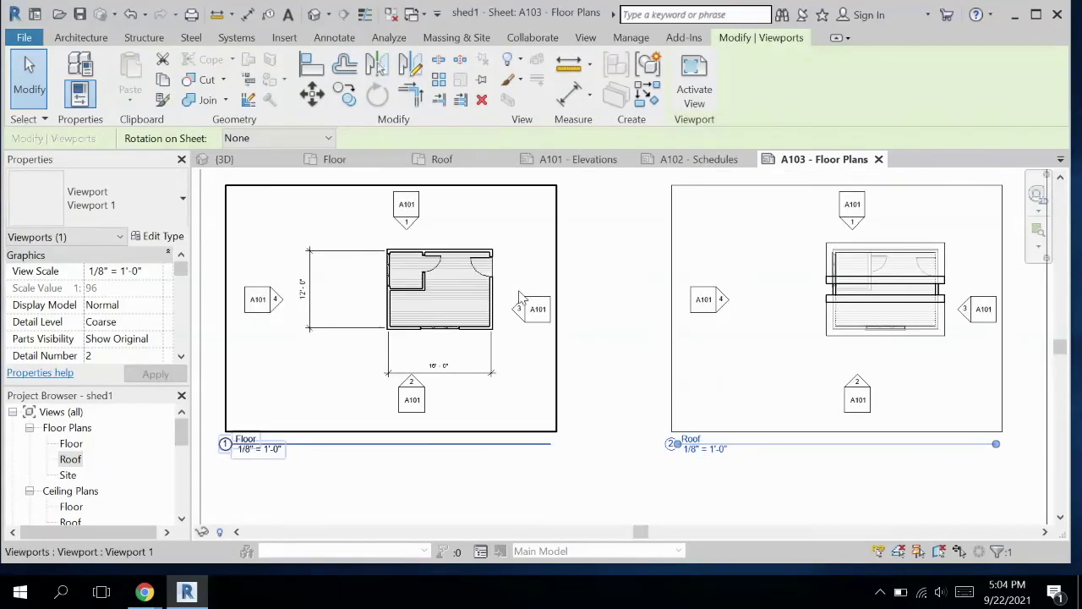
pyautogui.scroll(-3, 526, 303)
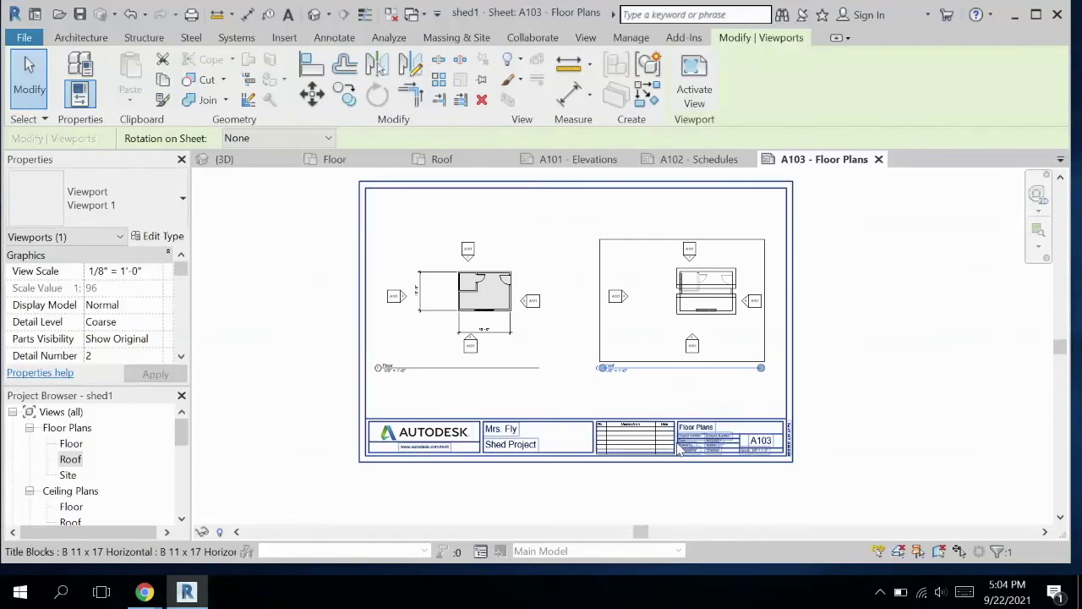
pyautogui.scroll(2, 501, 279)
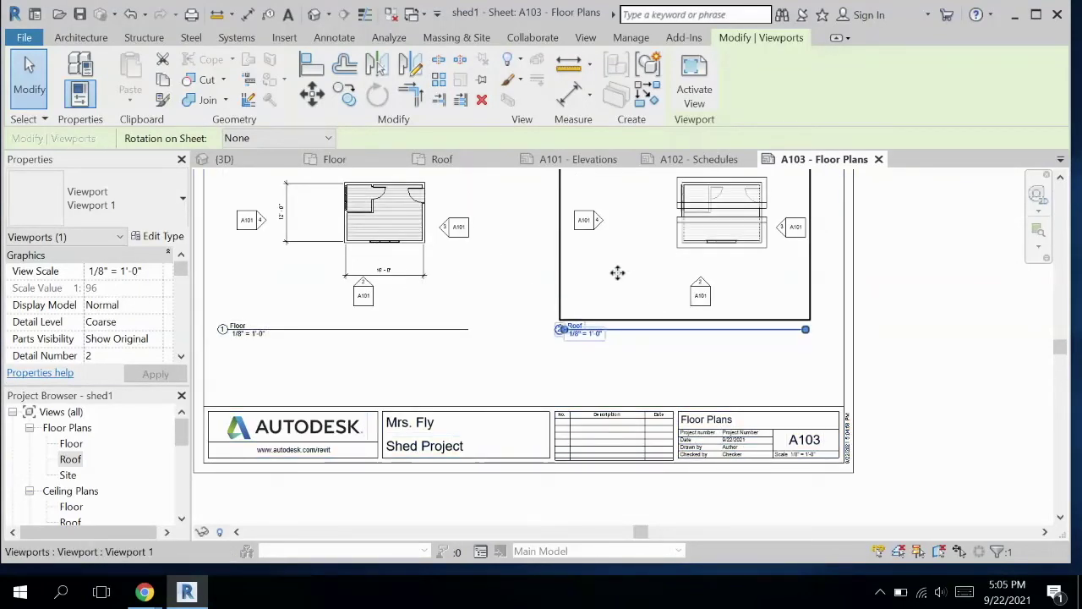
pyautogui.moveTo(493, 271); pyautogui.dragTo(527, 360, button='middle')
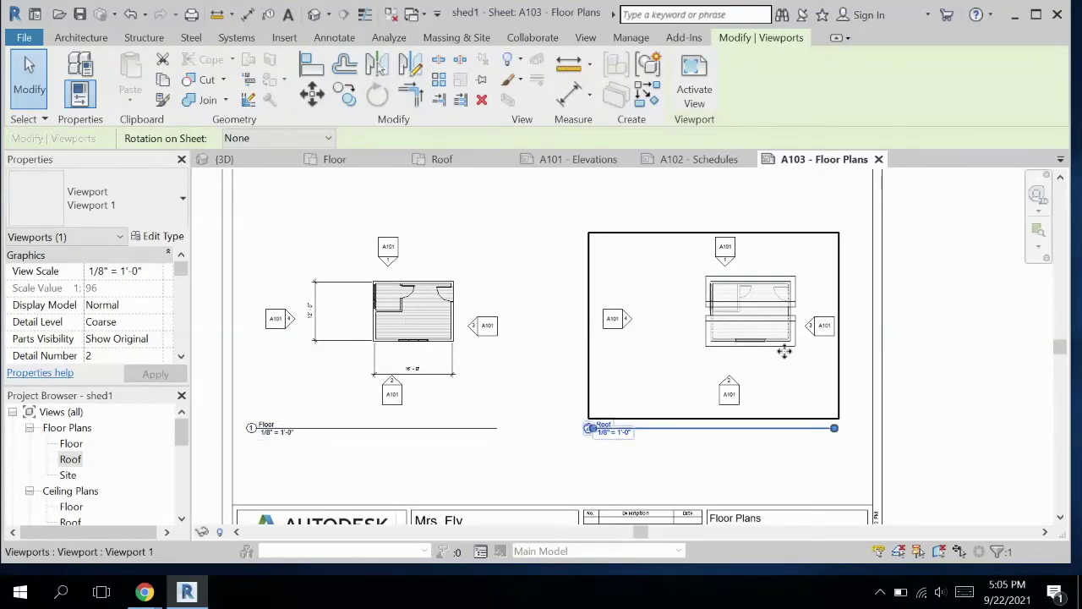
pyautogui.scroll(-1, 520, 324)
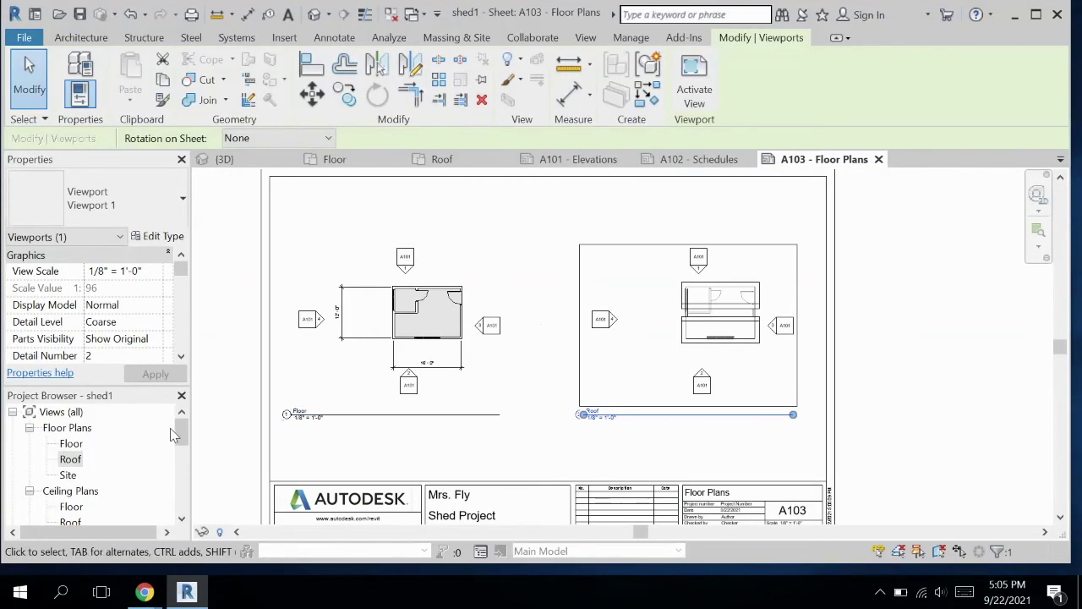
# Save the project and add a new sheet with the B 11 x 17 Horizontal title block
pyautogui.moveTo(181, 437); pyautogui.dragTo(181, 488)
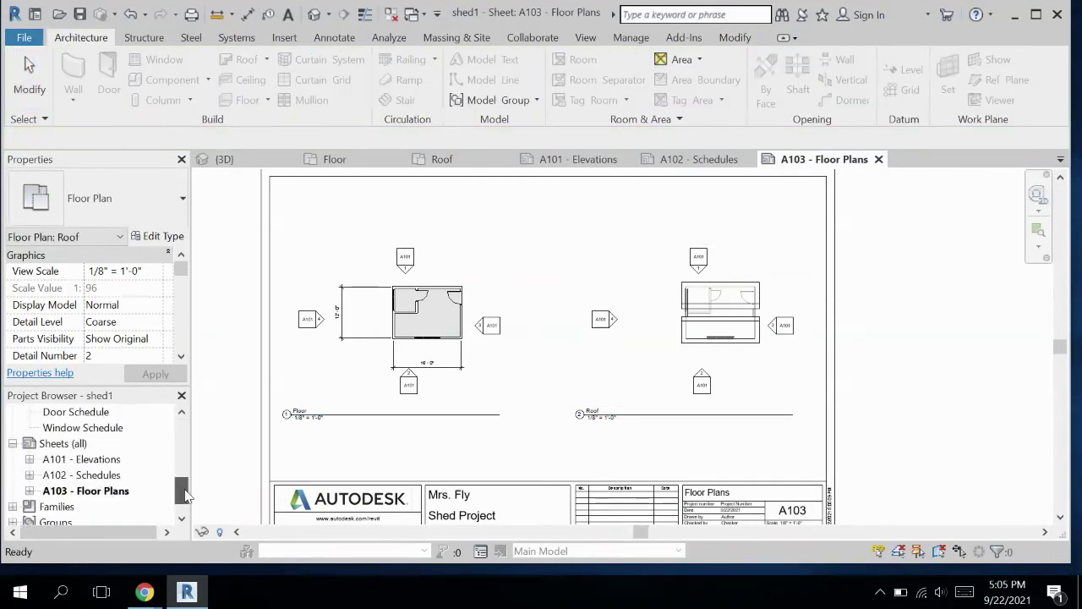
pyautogui.rightClick(63, 443)
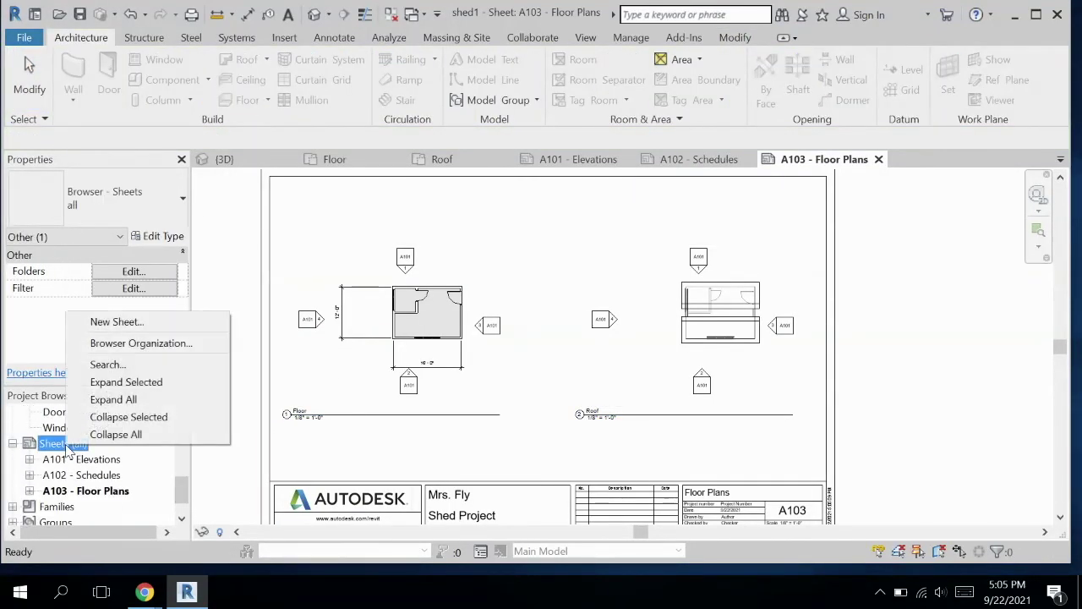
pyautogui.click(127, 321)
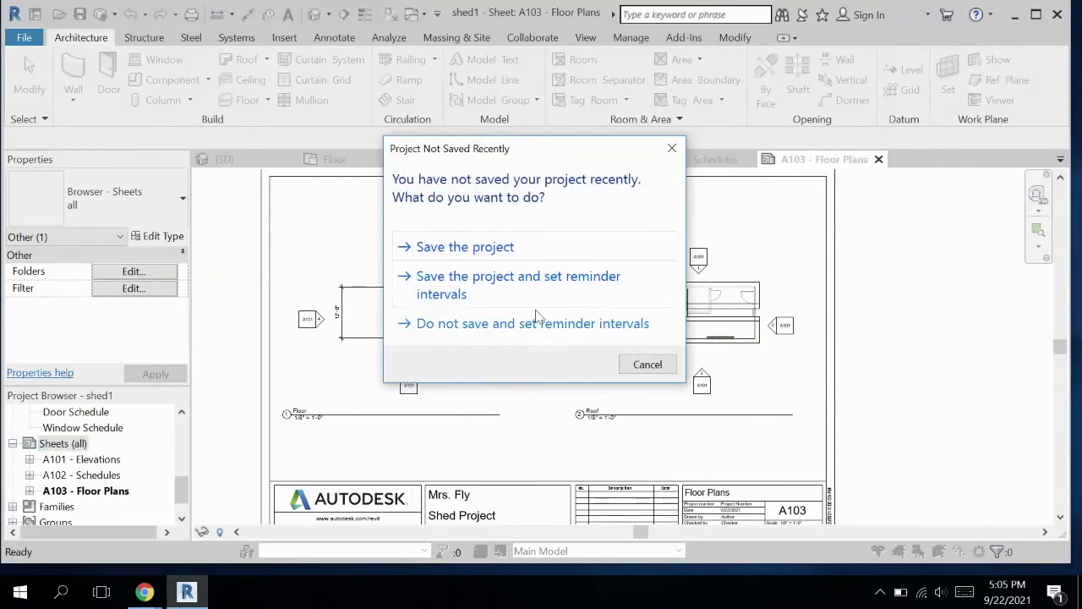
pyautogui.click(478, 248)
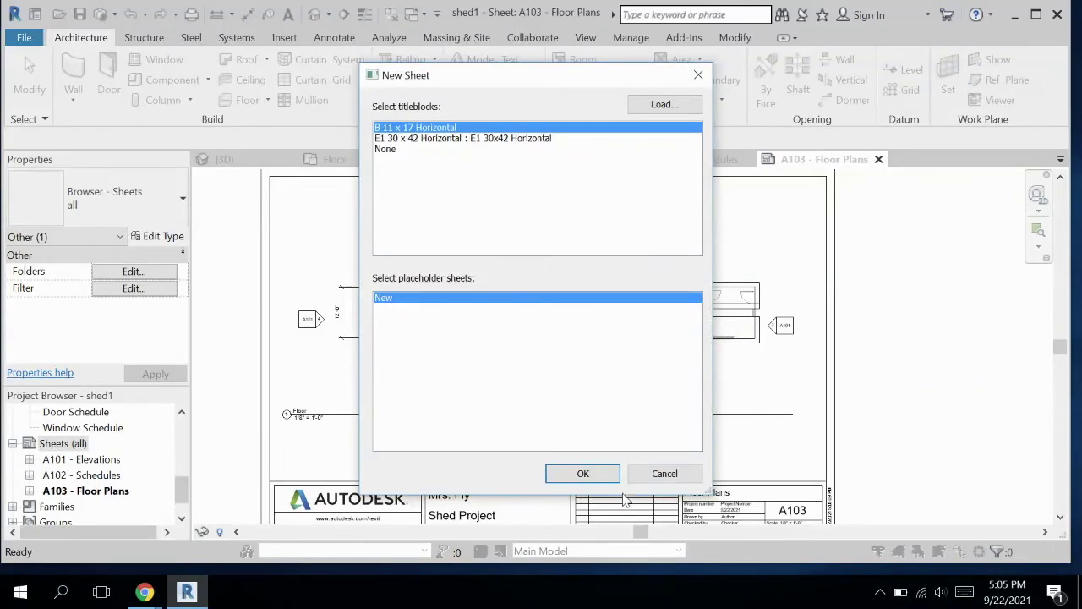
pyautogui.click(580, 472)
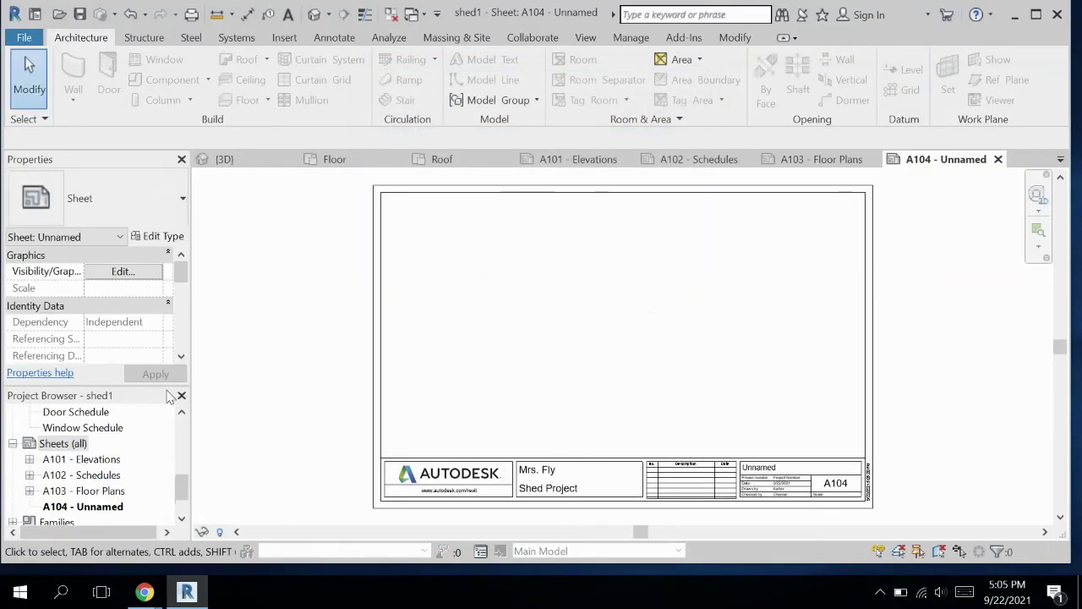
# Place the Shed Exterior A rendering in the middle of sheet A104
pyautogui.moveTo(180, 485); pyautogui.dragTo(181, 463)
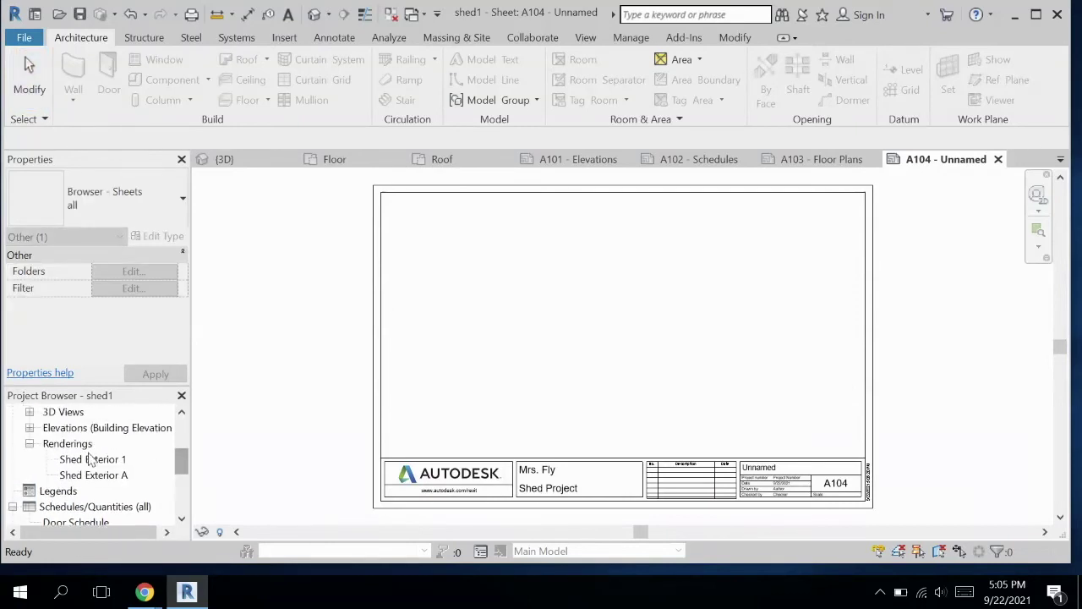
pyautogui.click(83, 445)
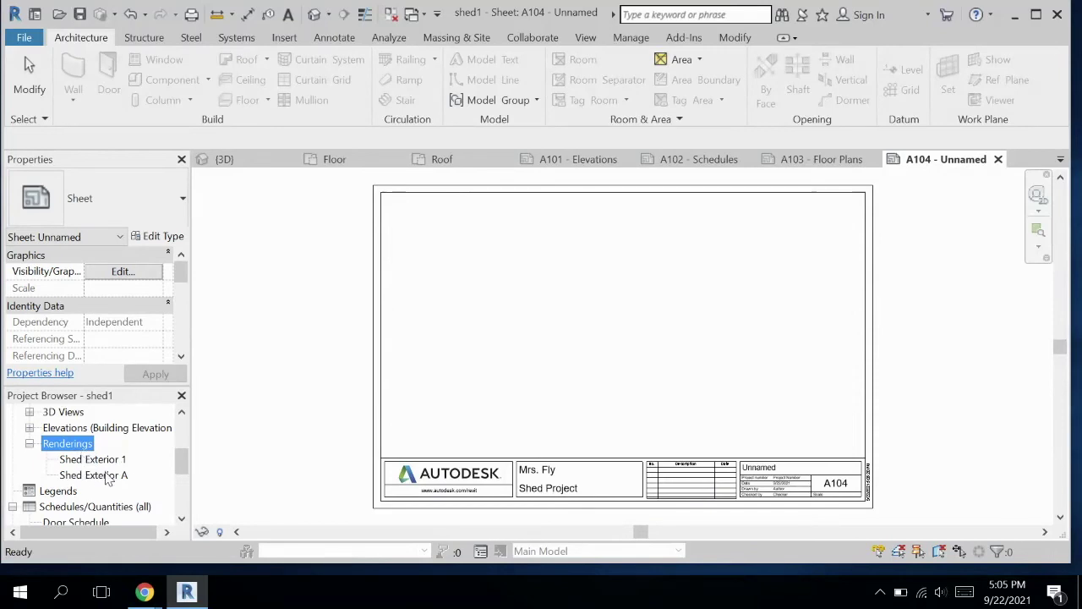
pyautogui.click(94, 478)
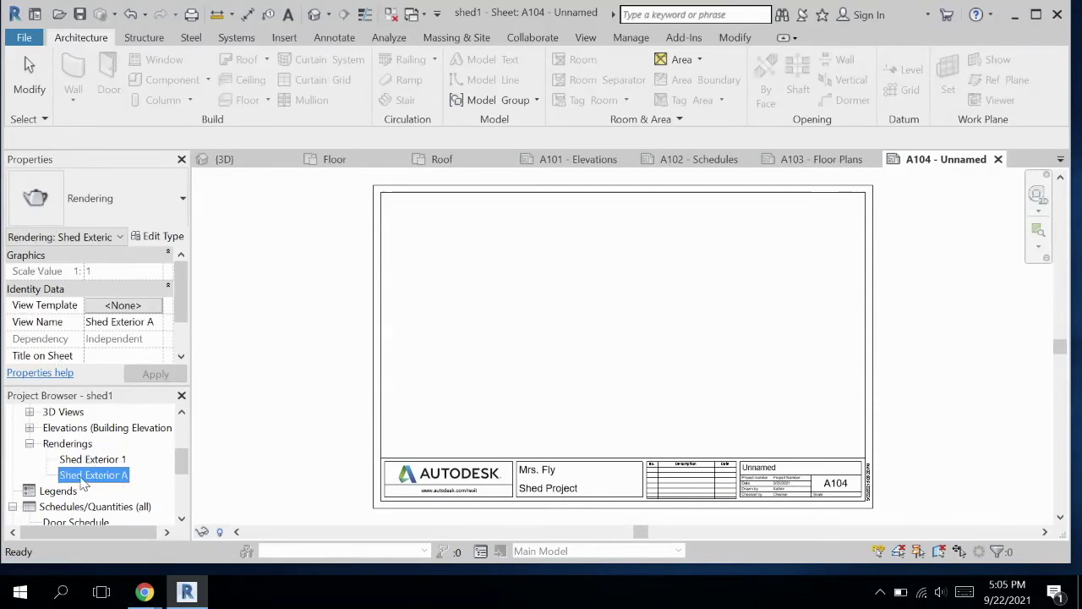
pyautogui.moveTo(85, 482); pyautogui.dragTo(585, 350)
pyautogui.click(597, 327)
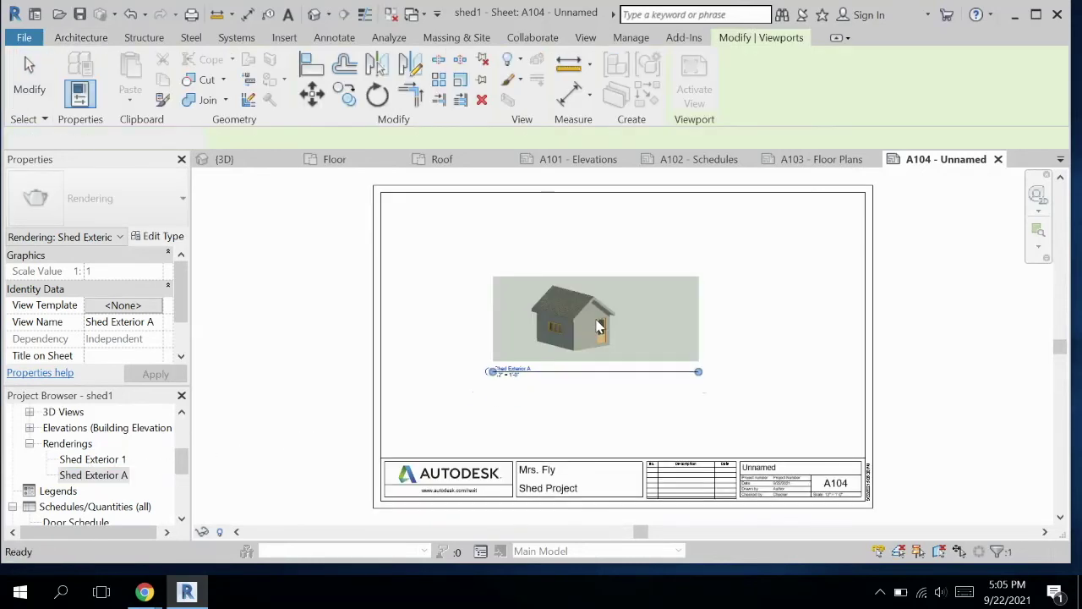
pyautogui.moveTo(570, 333); pyautogui.dragTo(594, 338)
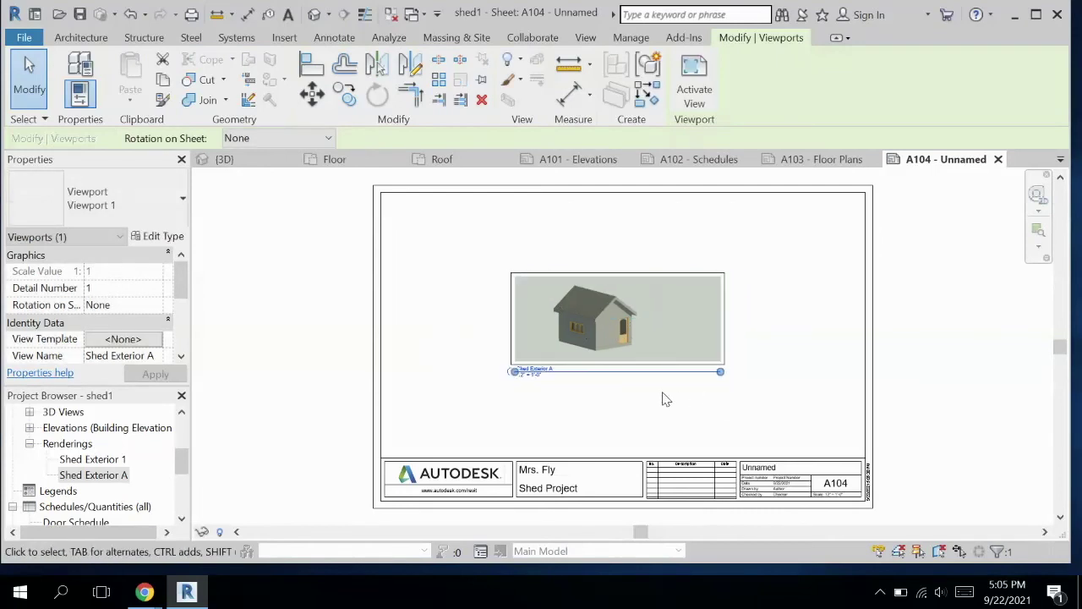
# Name sheet A104 Renderings in its title block
pyautogui.scroll(2, 652, 394)
pyautogui.click(776, 480)
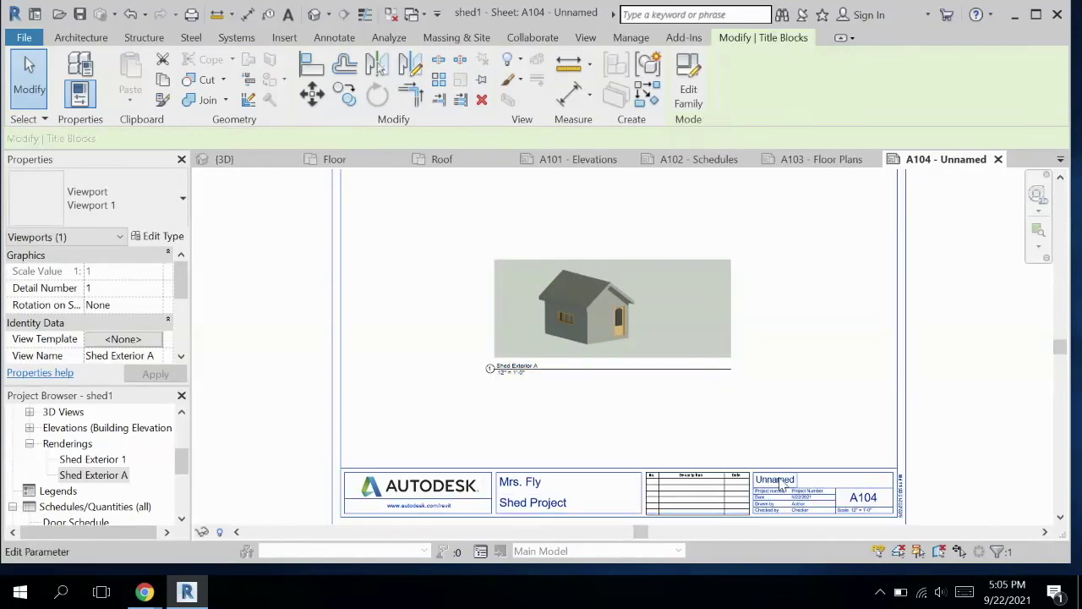
pyautogui.click(776, 481)
pyautogui.write('Renderings')
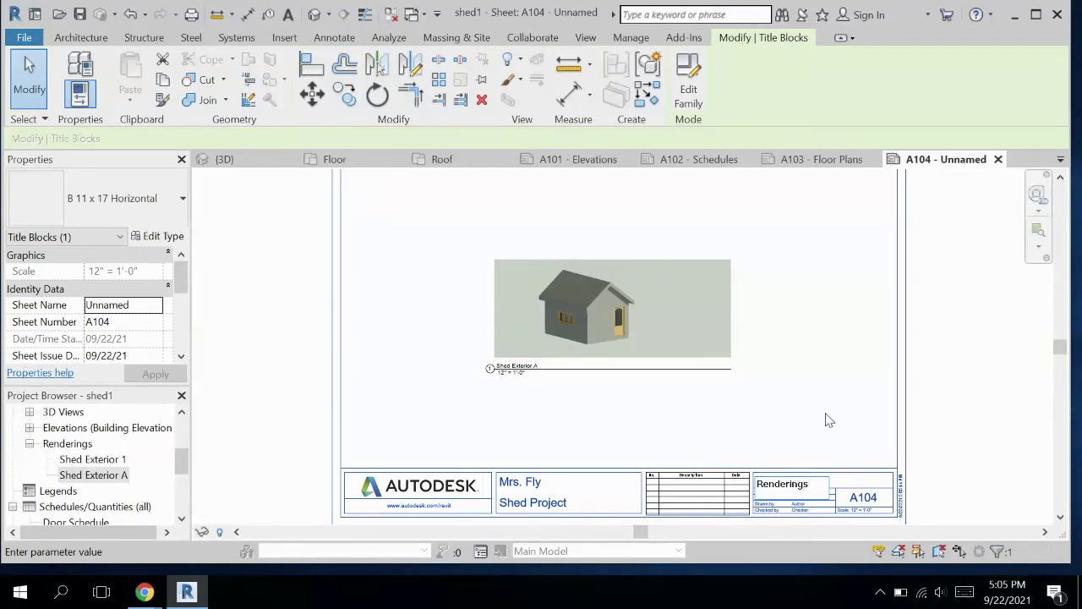
pyautogui.press('Return')
# Enter the drafter's name in the Drawn by field of the Renderings sheet's title block
pyautogui.scroll(3, 818, 507)
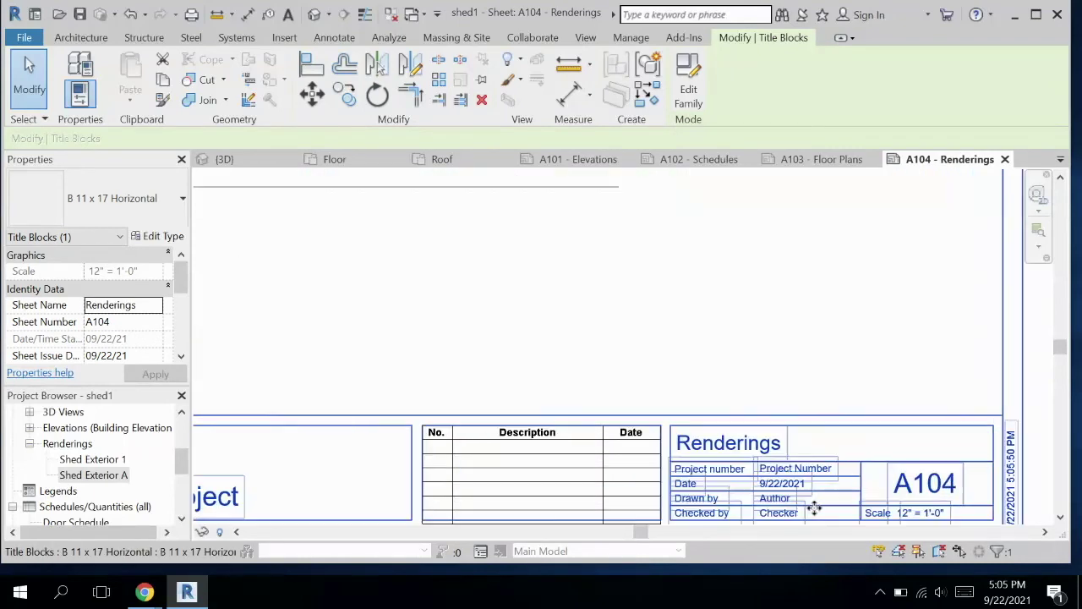
pyautogui.click(788, 488)
pyautogui.press('Return')
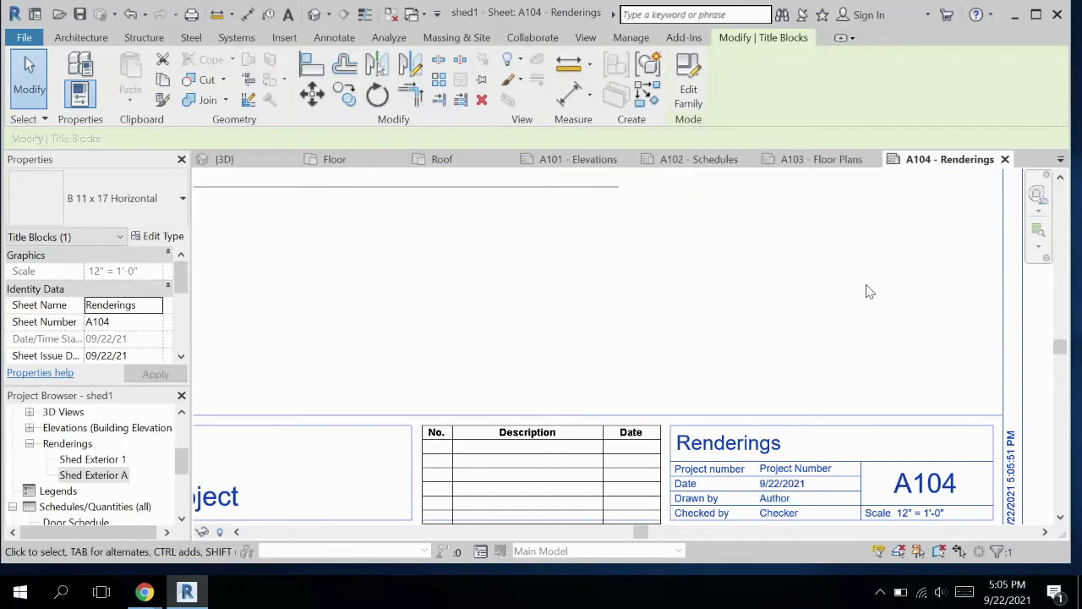
pyautogui.click(776, 501)
pyautogui.moveTo(795, 501); pyautogui.dragTo(755, 503)
pyautogui.write('Mrs Fly')
pyautogui.press('Return')
pyautogui.scroll(-3, 800, 375)
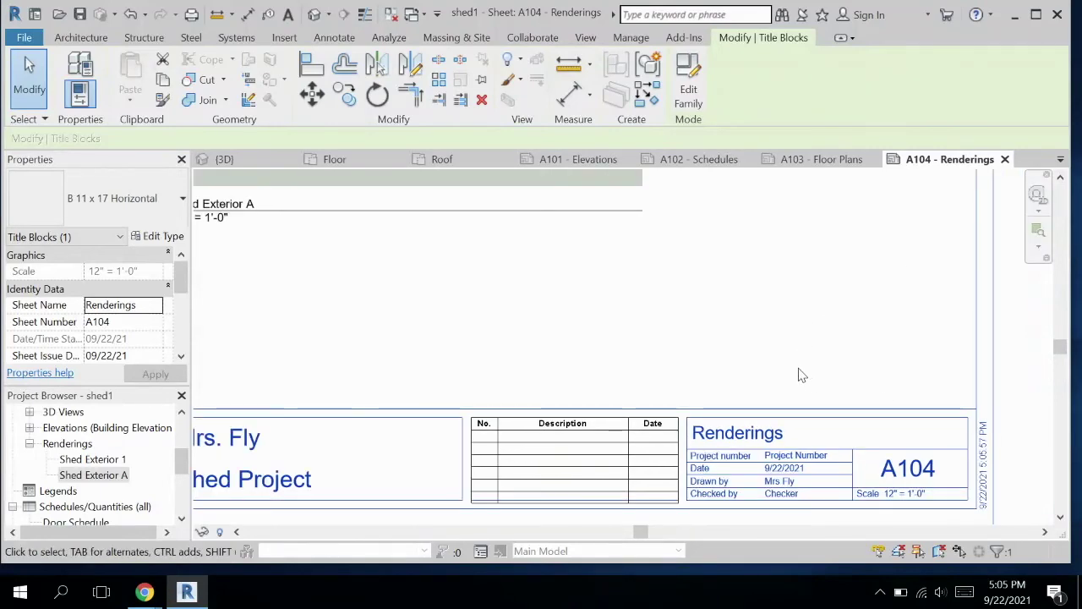
pyautogui.scroll(5, 662, 350)
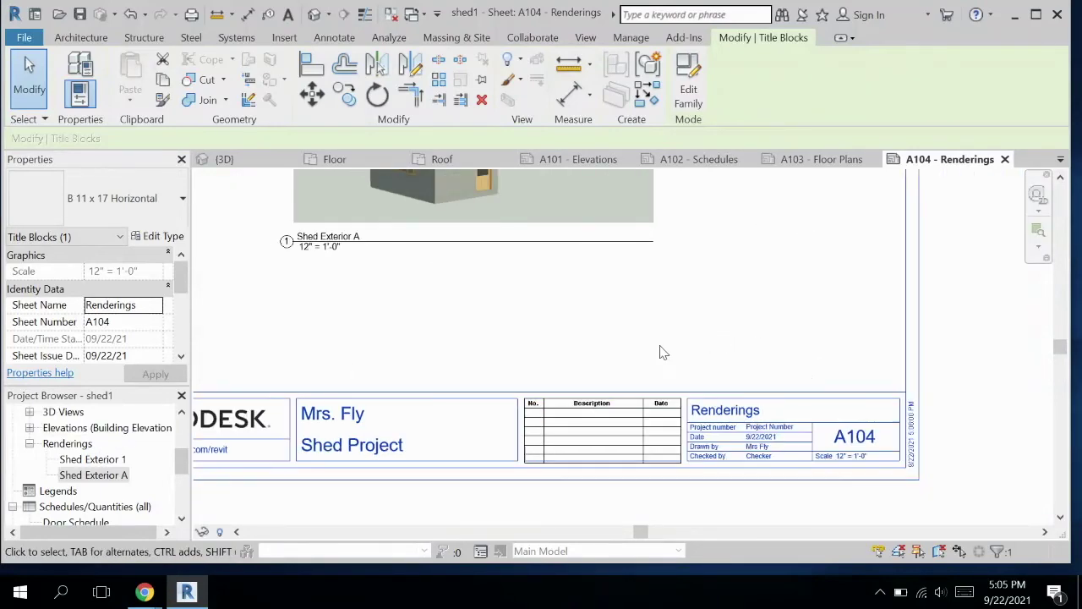
pyautogui.scroll(-3, 651, 364)
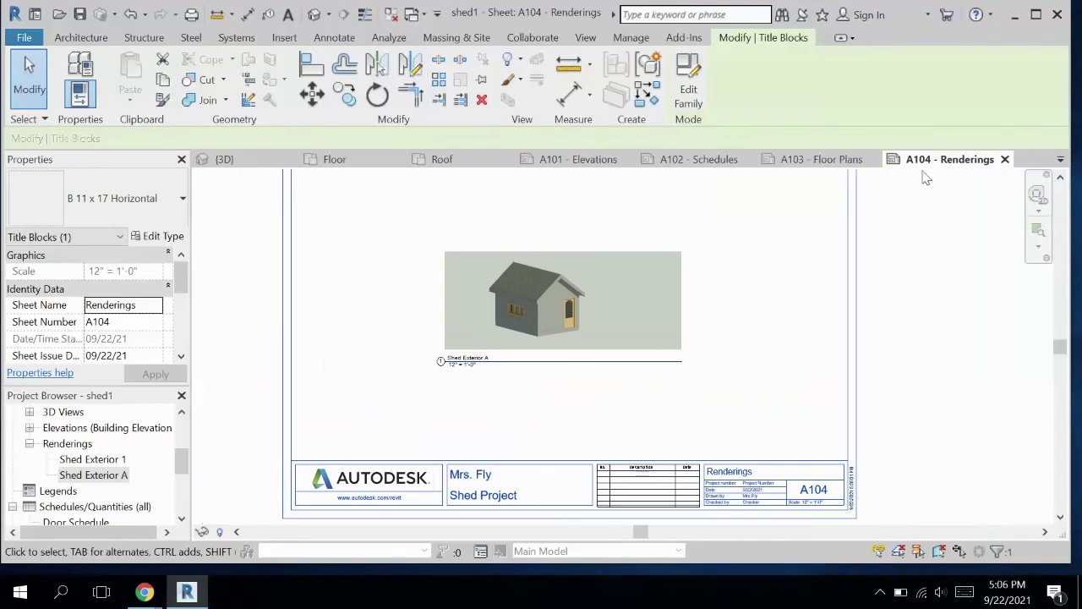
# Fill in the drafter's name as Drawn by in the title block of sheet A103 - Floor Plans
pyautogui.click(838, 160)
pyautogui.scroll(2, 737, 449)
pyautogui.moveTo(737, 449); pyautogui.dragTo(640, 271, button='middle')
pyautogui.click(639, 378)
pyautogui.click(630, 323)
pyautogui.click(630, 320)
pyautogui.click(638, 321)
pyautogui.write('Mrs')
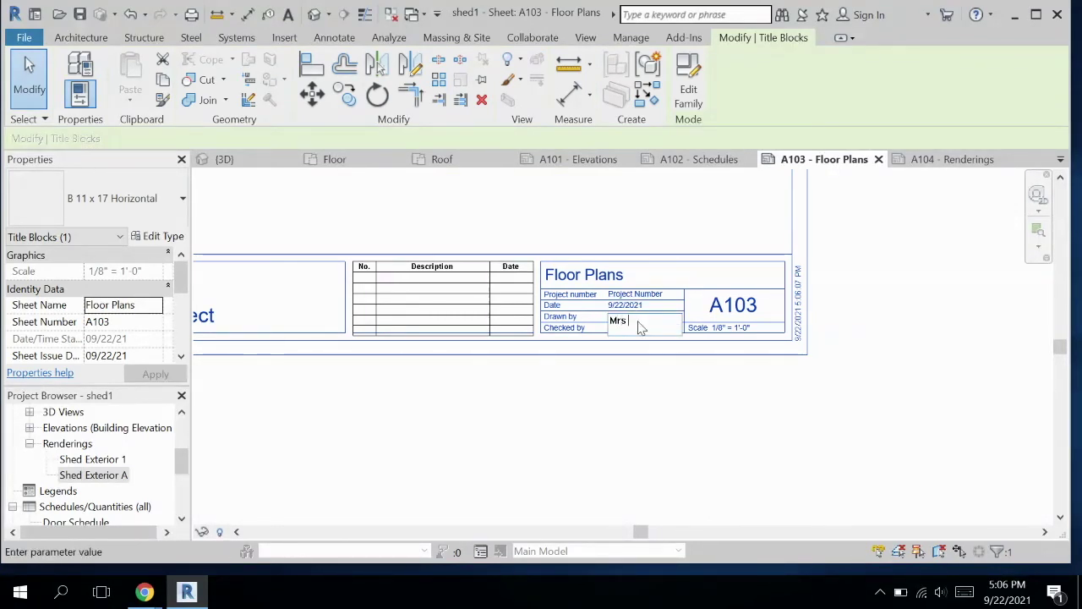
pyautogui.press('BackSpace')
pyautogui.press('BackSpace')
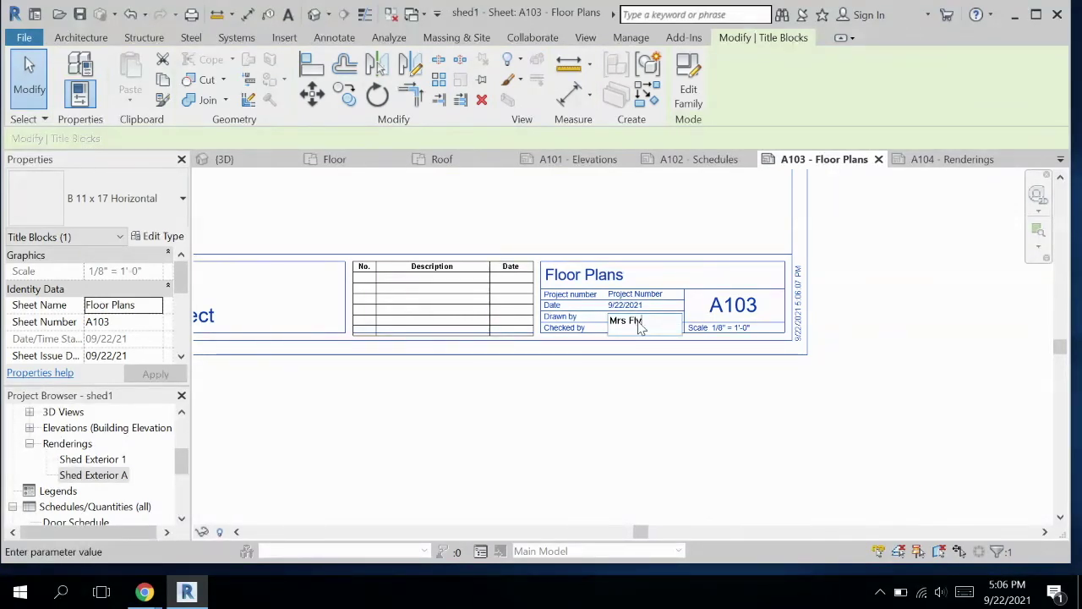
pyautogui.write('ly')
pyautogui.click(683, 367)
pyautogui.moveTo(357, 193)
pyautogui.mouseDown(button='middle')
pyautogui.moveTo(569, 309)
pyautogui.moveTo(535, 355)
pyautogui.moveTo(542, 335)
pyautogui.mouseUp(button='middle')
pyautogui.scroll(-5, 568, 307)
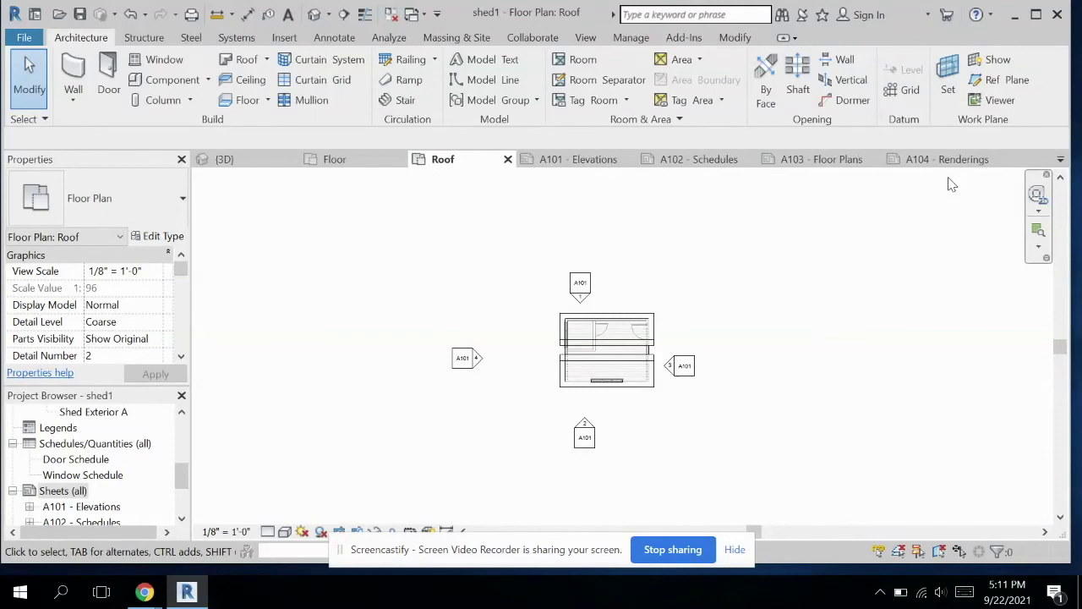
# Start printing from sheet A101 - Elevations with Microsoft Print to PDF as the printer
pyautogui.click(616, 157)
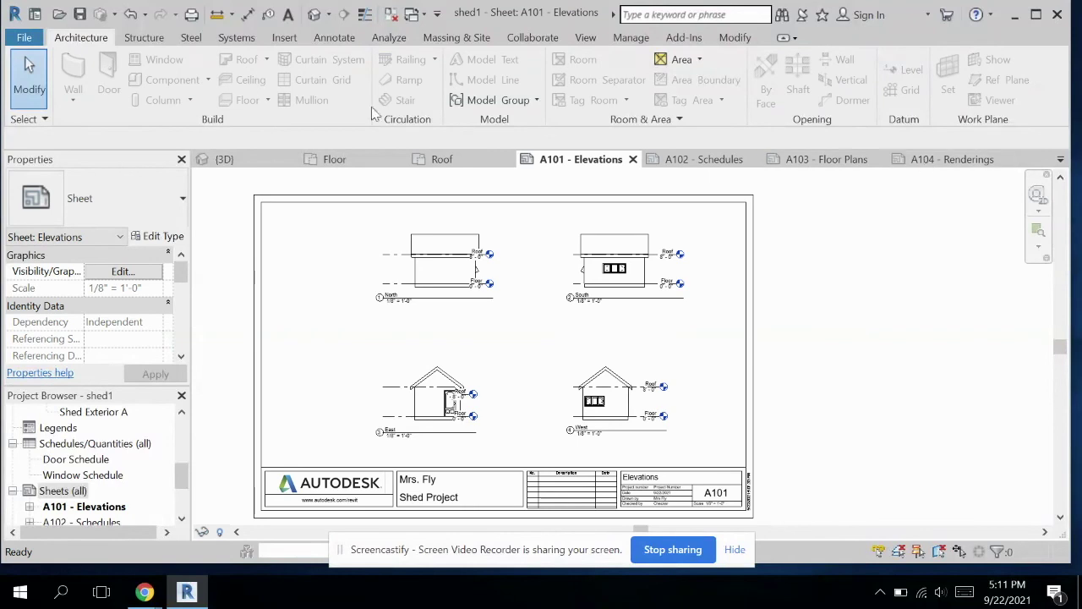
pyautogui.click(24, 40)
pyautogui.moveTo(53, 365)
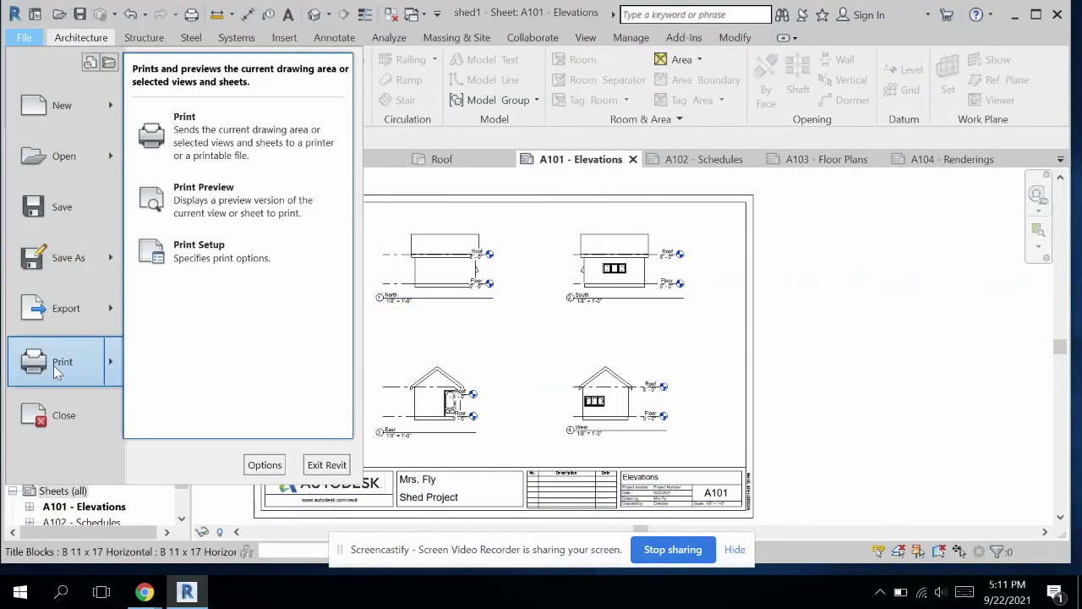
pyautogui.click(54, 365)
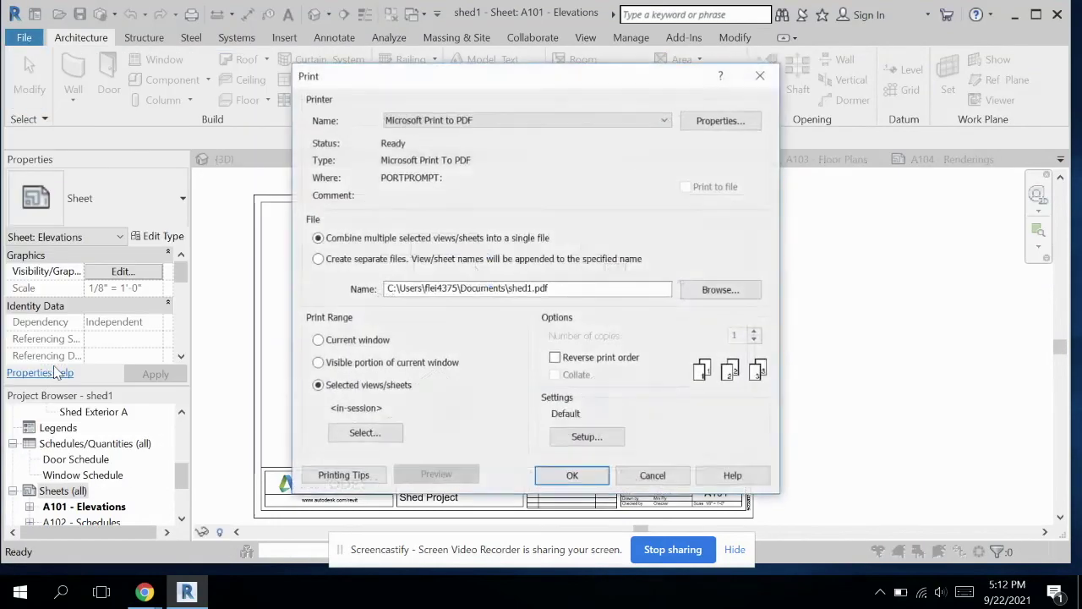
pyautogui.click(491, 122)
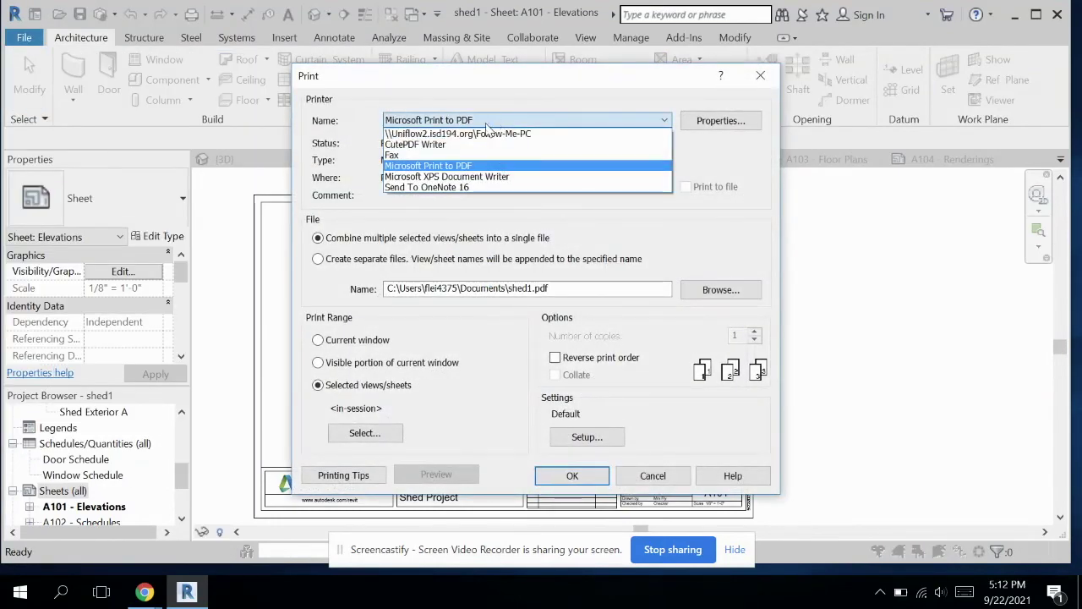
pyautogui.click(457, 166)
# Combine the printed views into a single file and use sheets A101, A102, A103 and A104 as the print set
pyautogui.hotkey('alt', 'e')
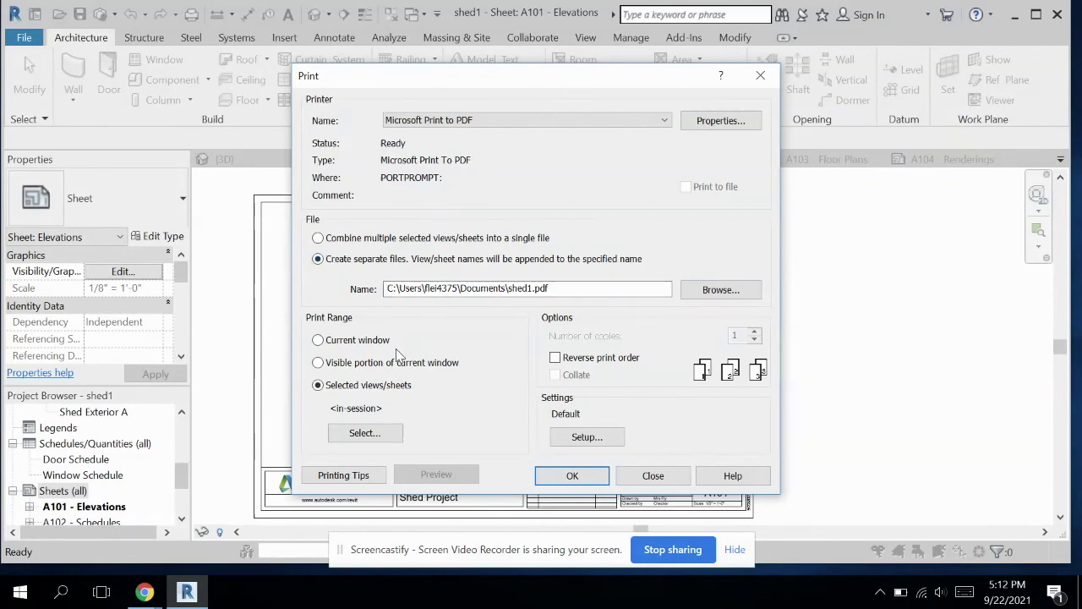
pyautogui.click(319, 239)
pyautogui.click(365, 433)
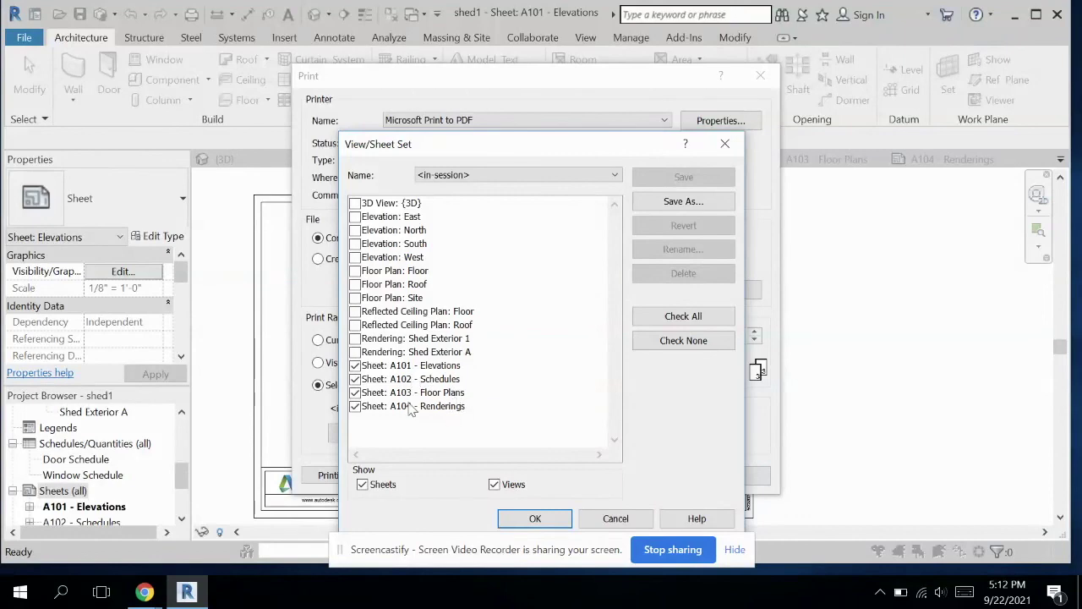
pyautogui.click(558, 520)
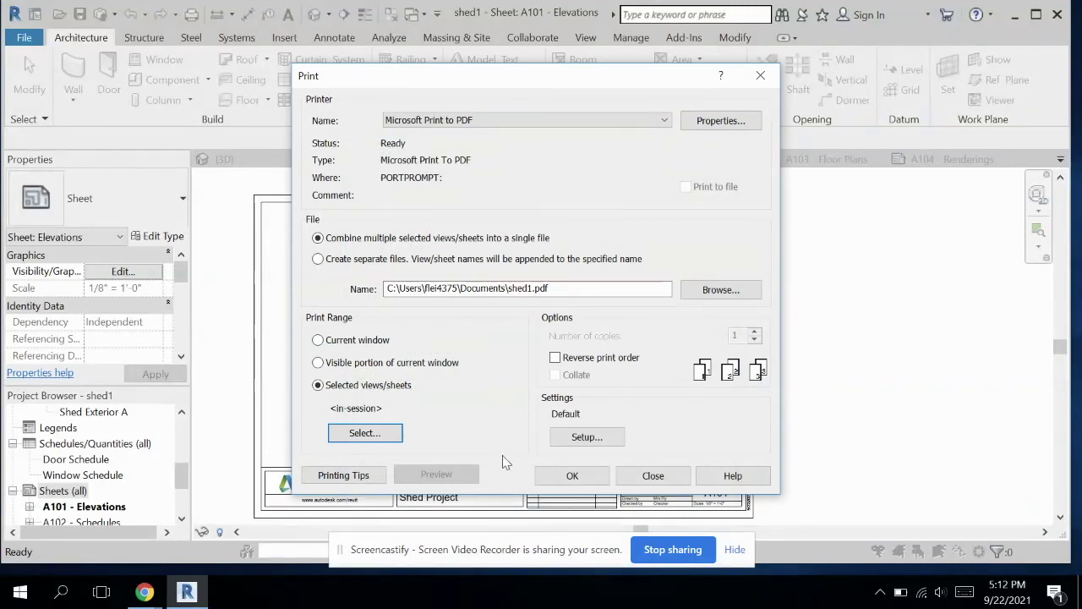
# Print the selected sheets and save the PDF output to the Desktop under the file name Shed Project
pyautogui.click(556, 476)
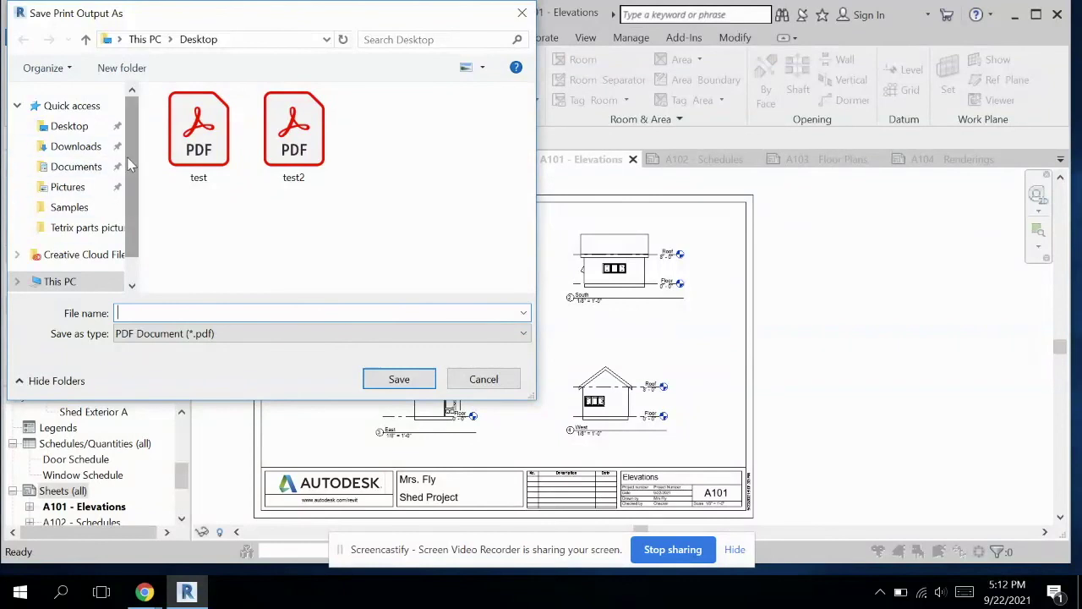
pyautogui.scroll(-1, 130, 154)
pyautogui.scroll(1, 131, 150)
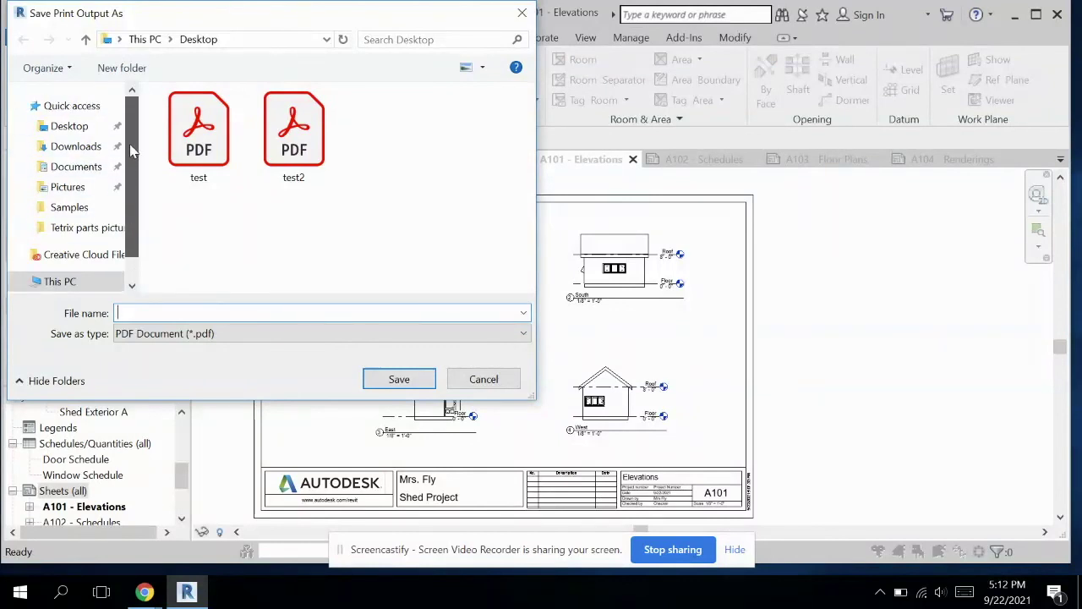
pyautogui.click(69, 129)
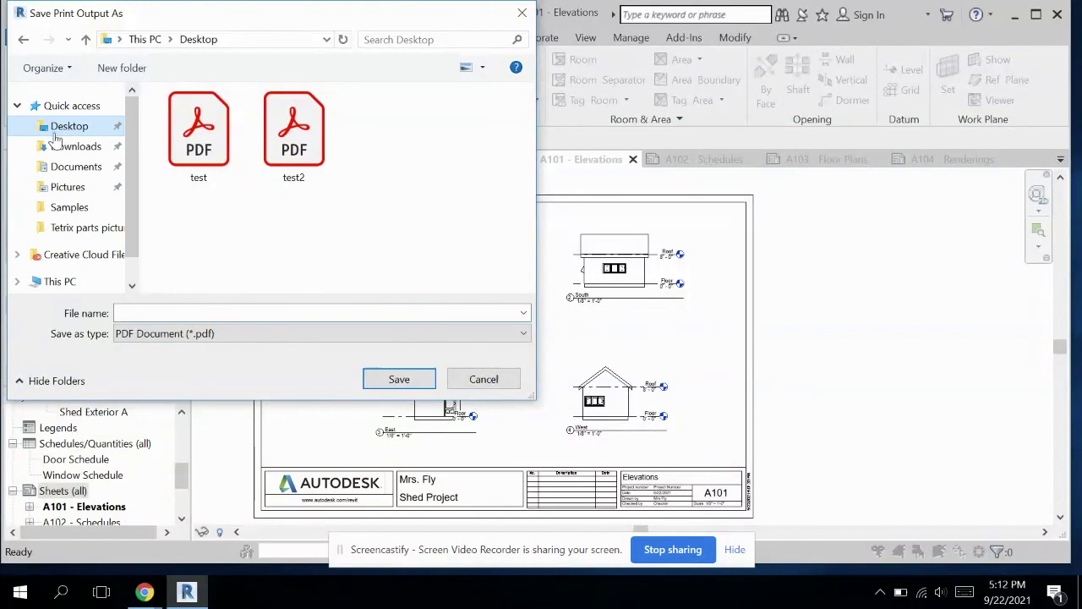
pyautogui.click(189, 315)
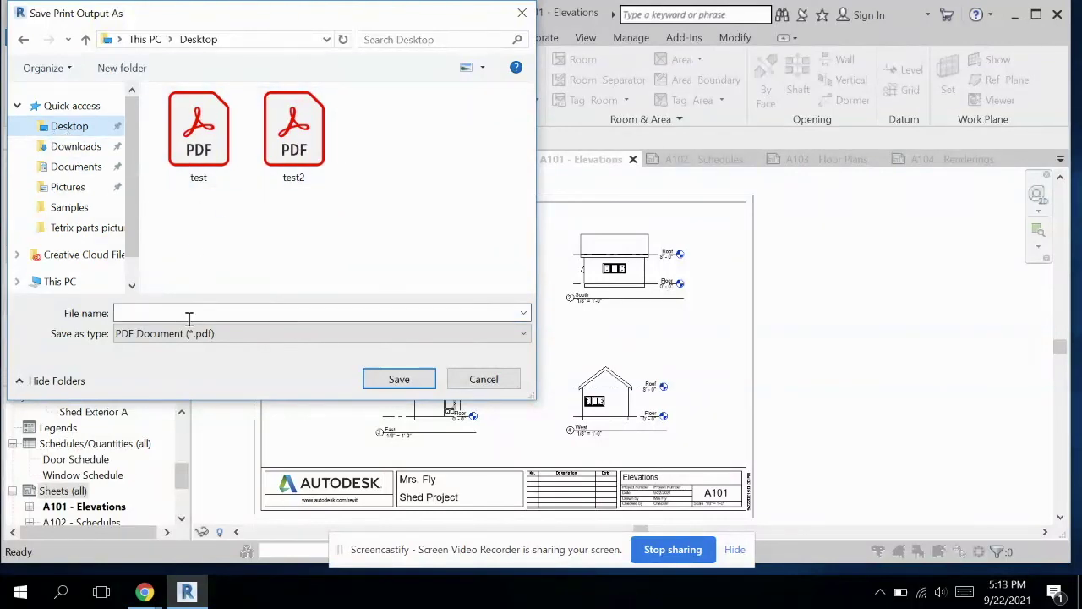
pyautogui.write('SHed ')
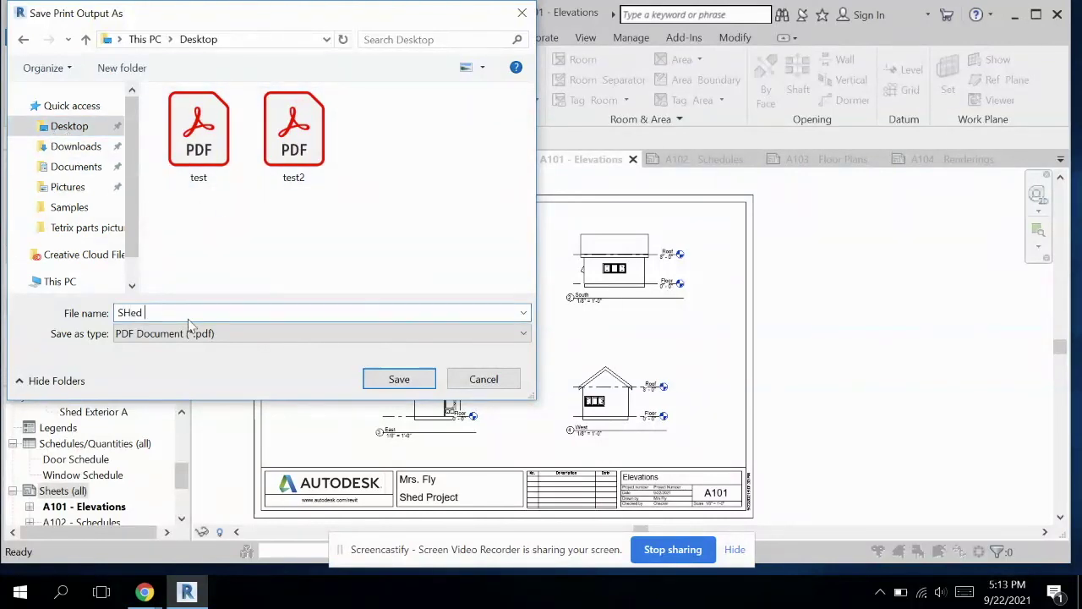
pyautogui.write('d Project')
pyautogui.click(399, 379)
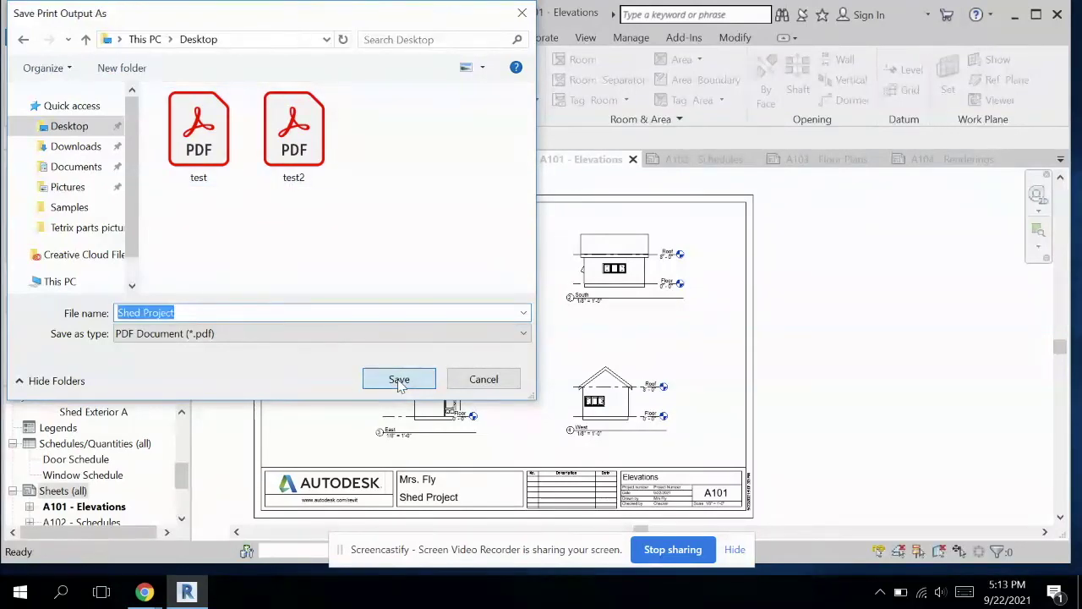
pyautogui.click(401, 386)
pyautogui.press('Escape')
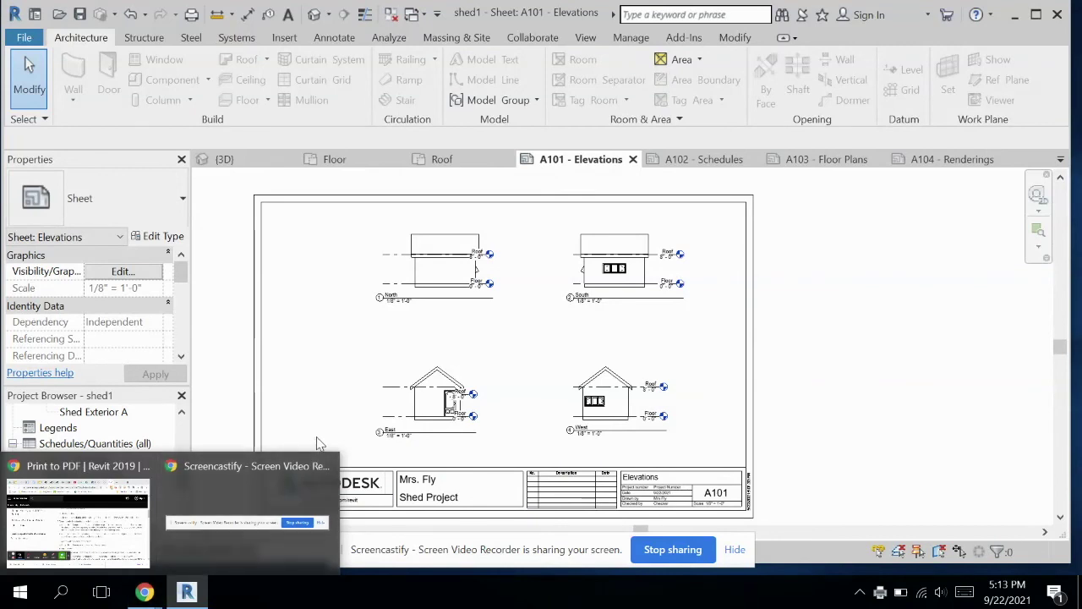